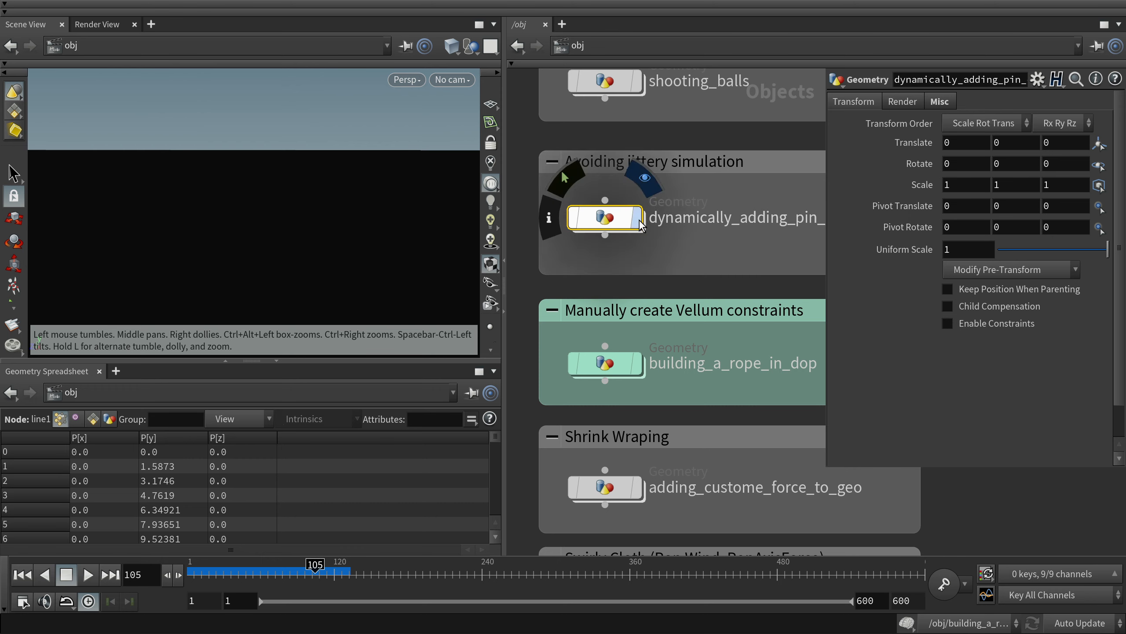
Step: Open the dynamically_adding_pin_constraints network and frame its starting line together with the ground plane in the scene view
double_click(605, 218)
key("space+f")
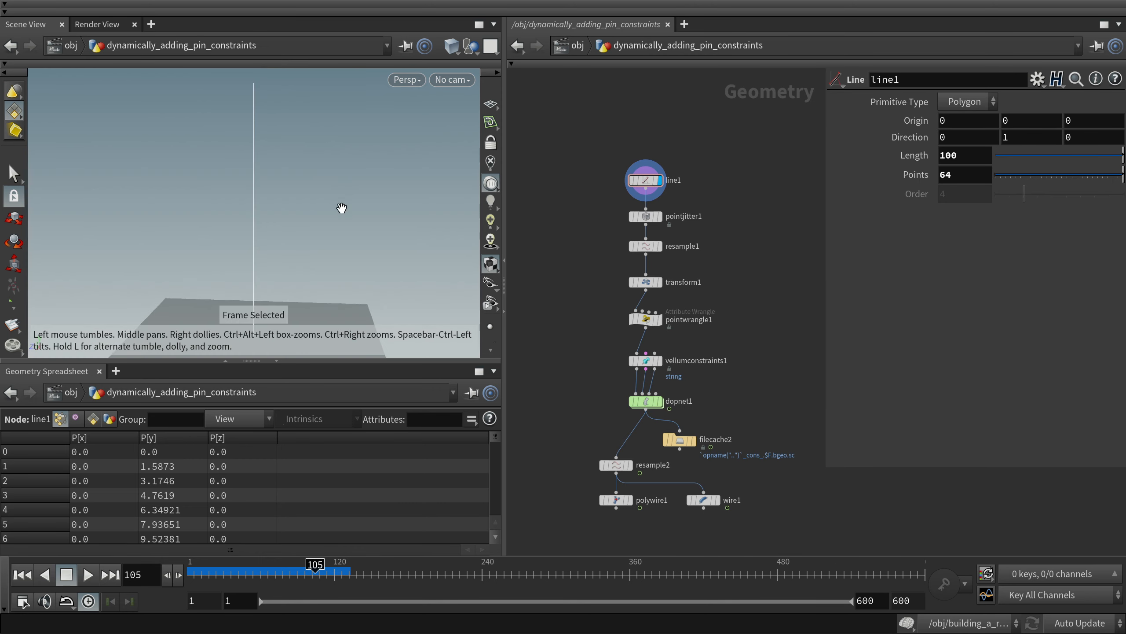
left_click_drag(342, 204, 337, 273)
middle_click_drag(337, 273, 372, 209)
left_click_drag(296, 169, 330, 196)
scroll(647, 320, "up", 5)
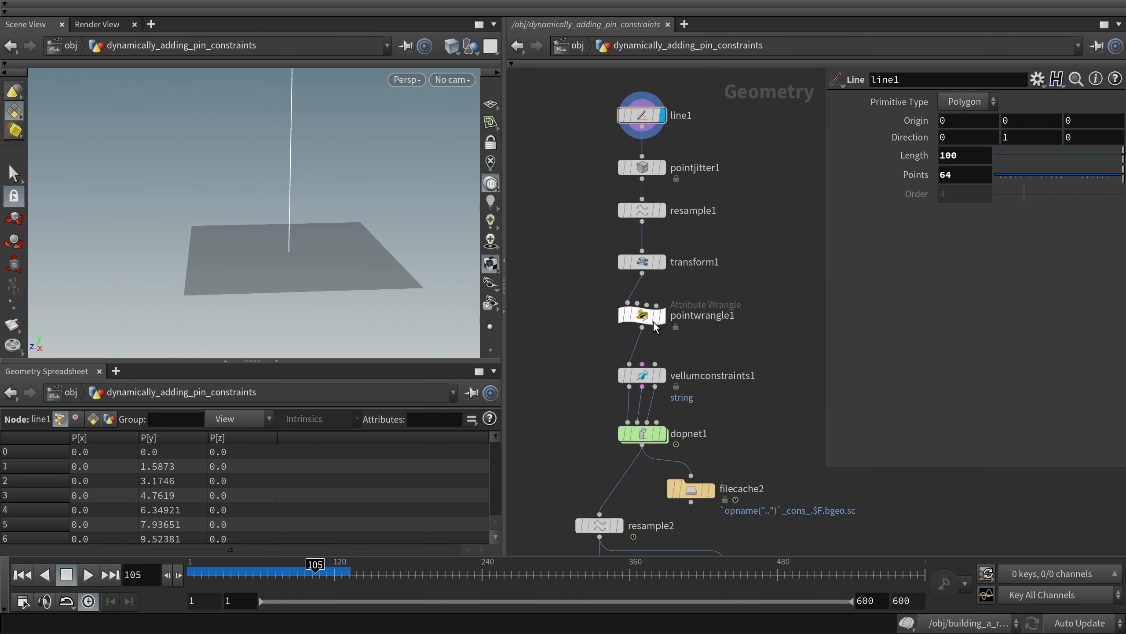
Step: Display vellumconstraints1 and view the jittered string and its constraint settings
mouse_move(670, 389)
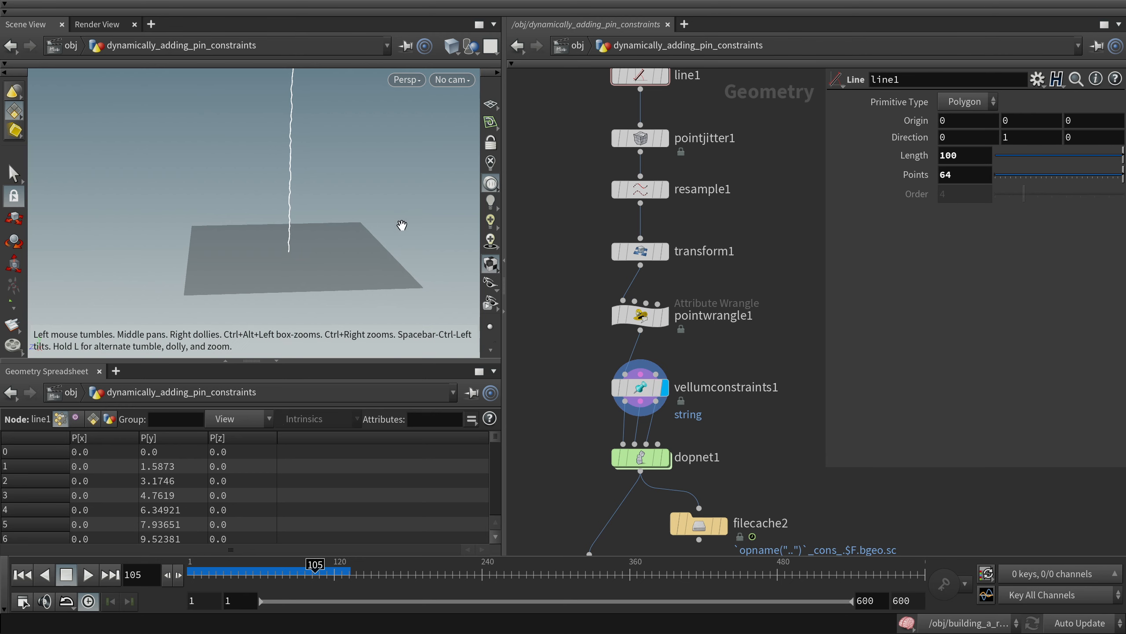
left_click(665, 387)
middle_click_drag(585, 394, 575, 308)
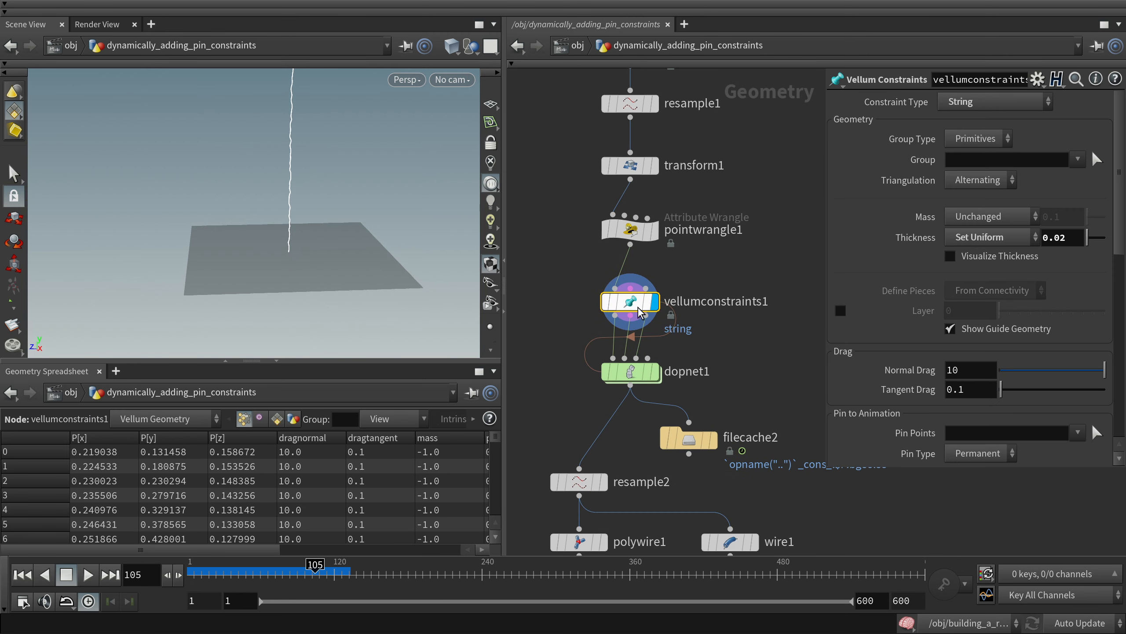
Step: Display dopnet1, scrub the simulation to frame 61 and frame the coiled rope from a low angle
left_click(654, 372)
left_click(216, 571)
left_click_drag(304, 579, 328, 577)
right_click_drag(277, 312, 462, 131, "alt")
key("space+g")
left_click_drag(311, 211, 224, 226, "alt")
left_click(303, 568)
left_click_drag(304, 569, 261, 569)
key("space+g")
left_click_drag(255, 187, 364, 207, "alt")
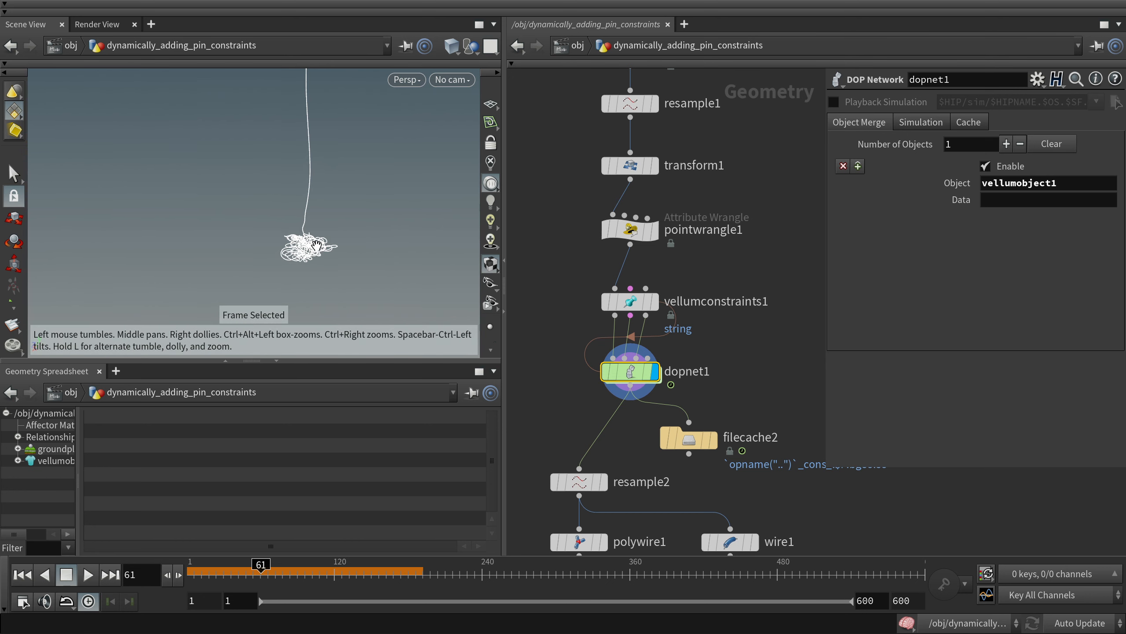
left_click_drag(316, 239, 328, 223, "alt")
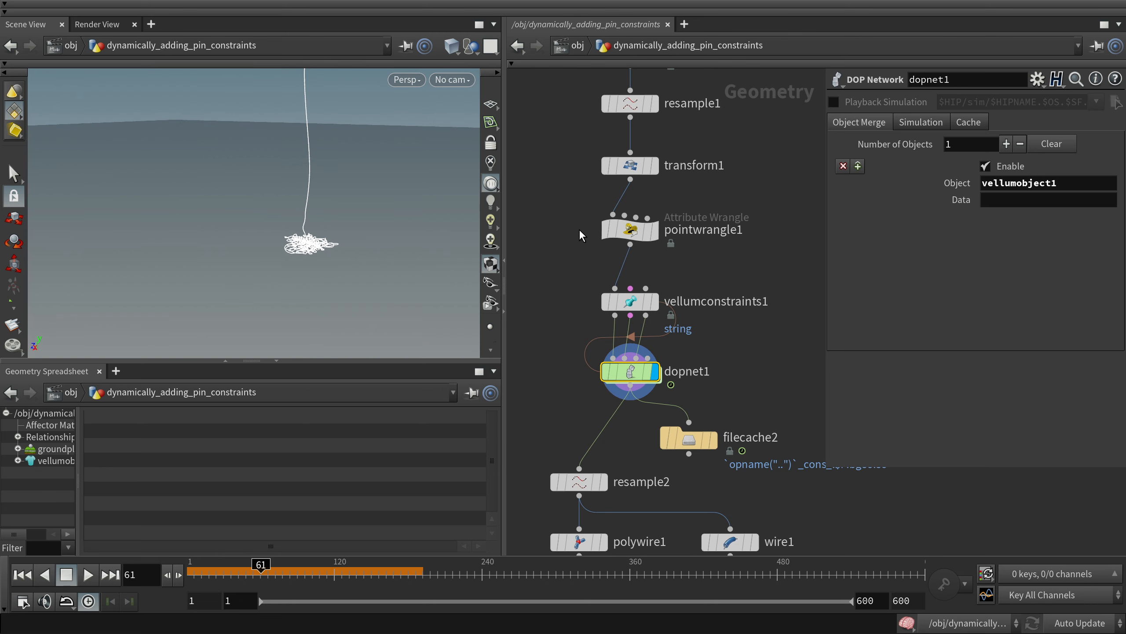
Step: Review the node chain from line1 down to the wire nodes and look briefly inside dopnet1
scroll(568, 246, "down", 3)
middle_click_drag(563, 166, 573, 205)
left_click_drag(559, 119, 600, 138)
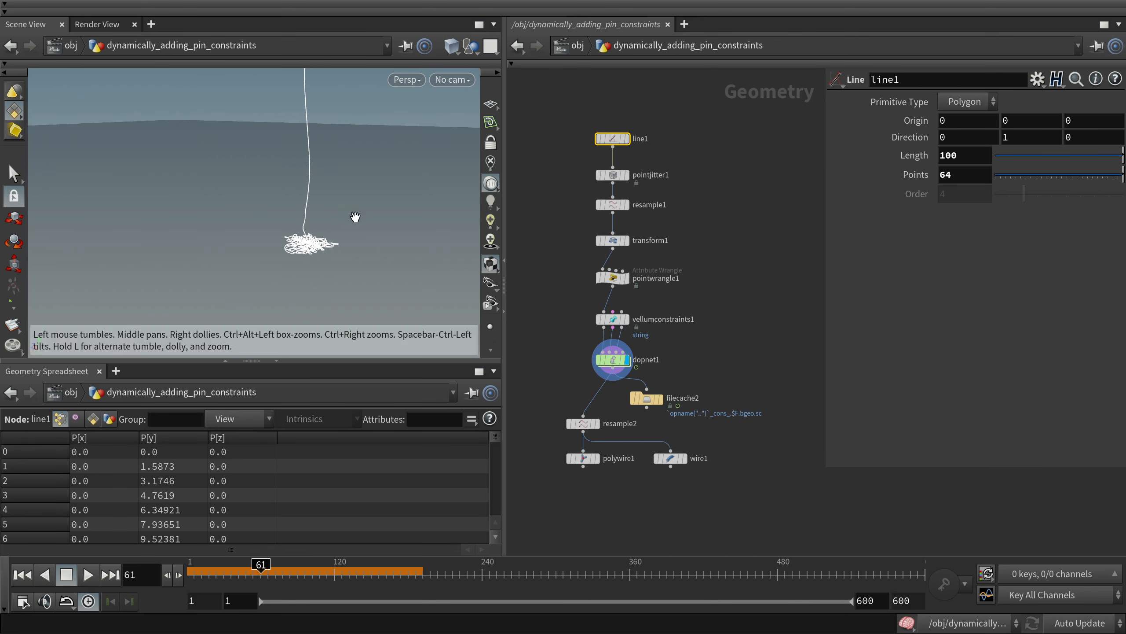
left_click_drag(574, 293, 684, 347)
scroll(608, 371, "up", 4)
double_click(609, 371)
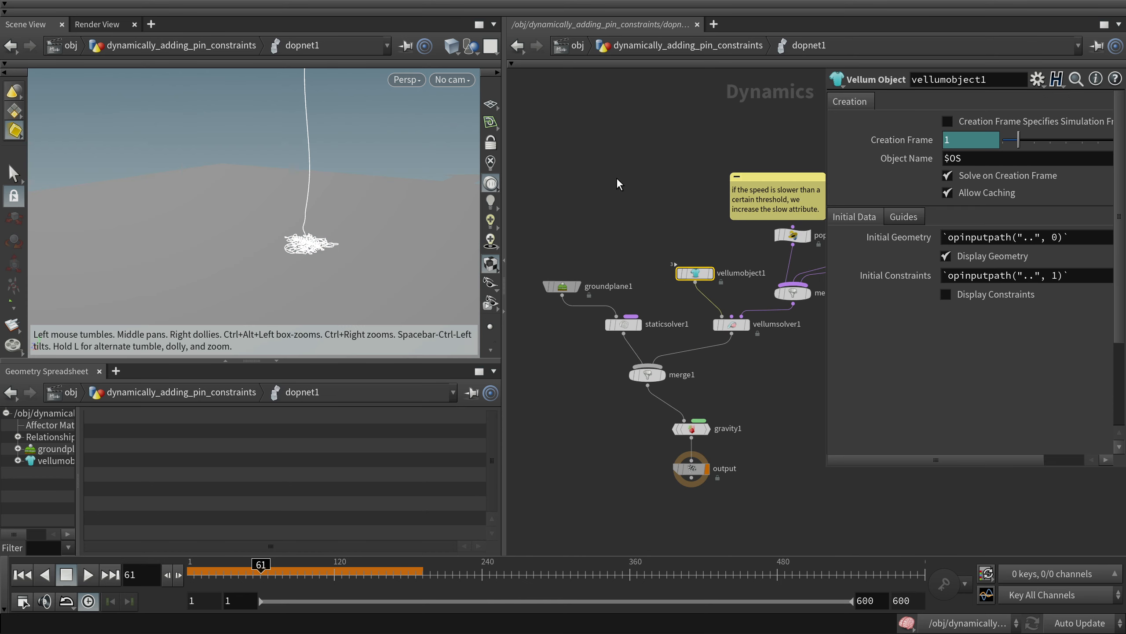
left_click(649, 45)
Step: Select vellumconstraints1 to view its String constraint parameters and its connections to dopnet1
left_click(623, 260)
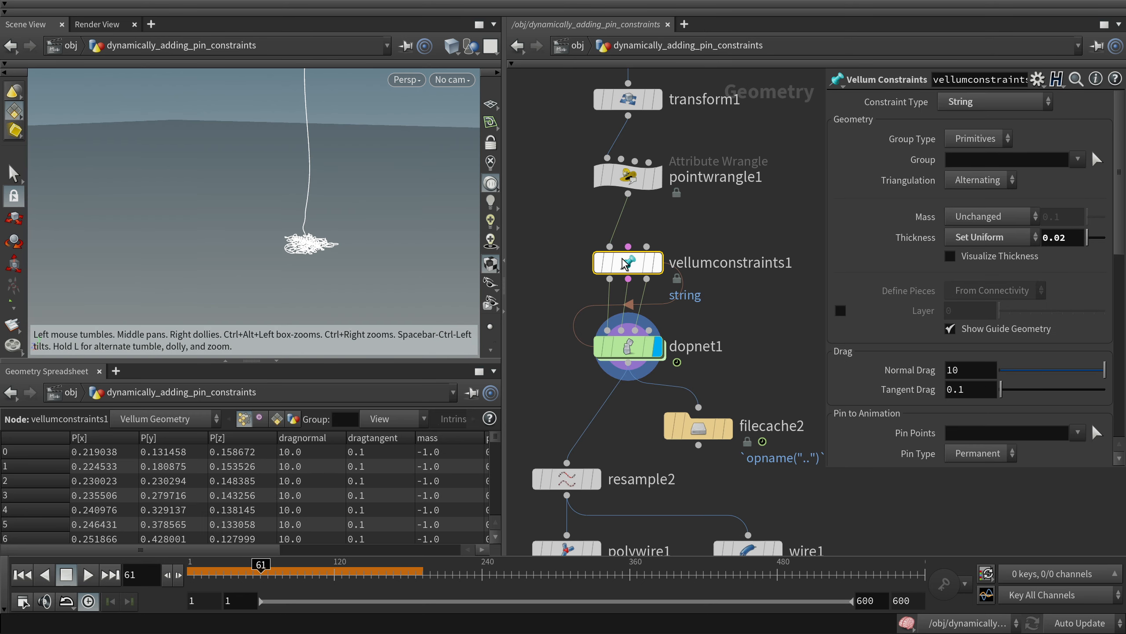
middle_click_drag(726, 357, 707, 284)
scroll(698, 285, "down", 3)
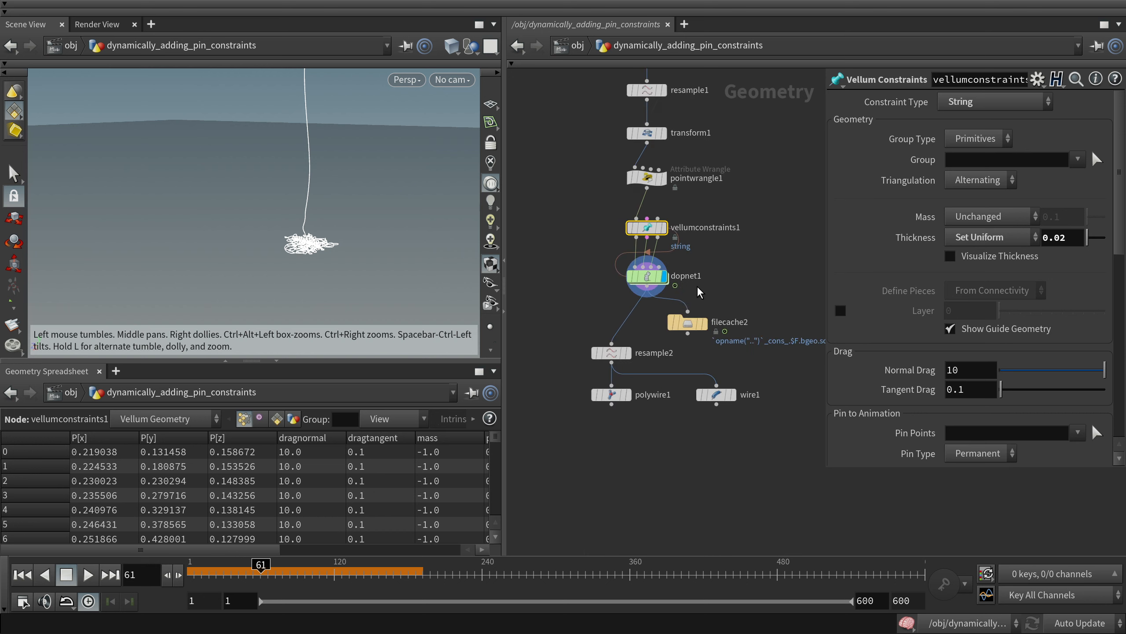
scroll(653, 341, "up", 3)
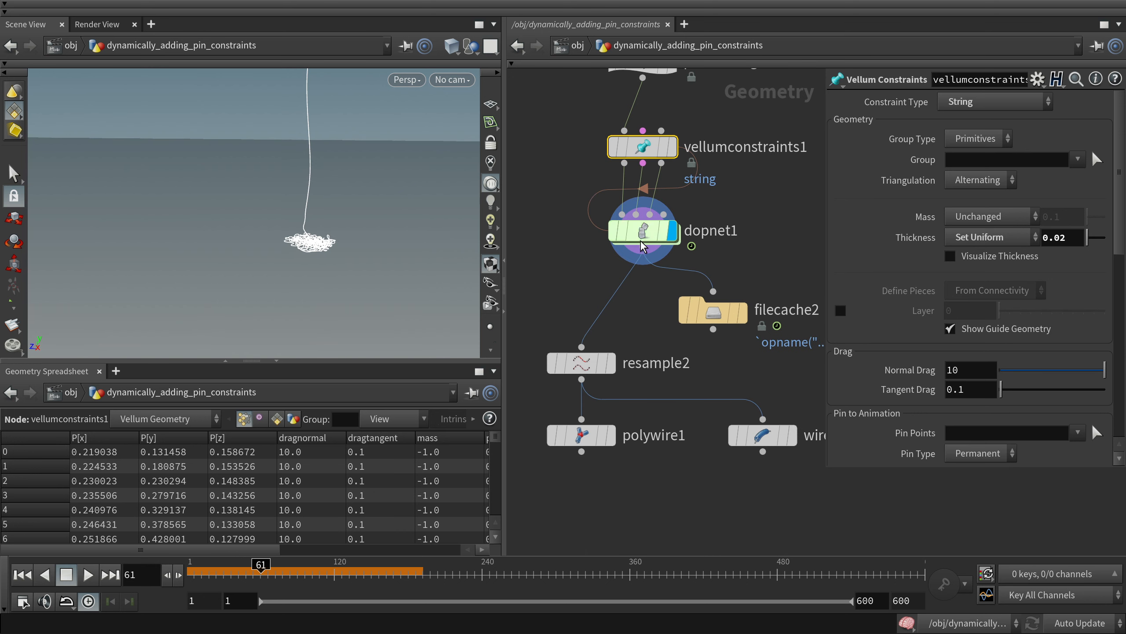
Step: Enter dopnet1, review its solver and merge nodes, and select vellumobject1
double_click(647, 233)
middle_click_drag(689, 244, 666, 232)
left_click_drag(628, 167, 811, 497)
left_click_drag(612, 190, 823, 526)
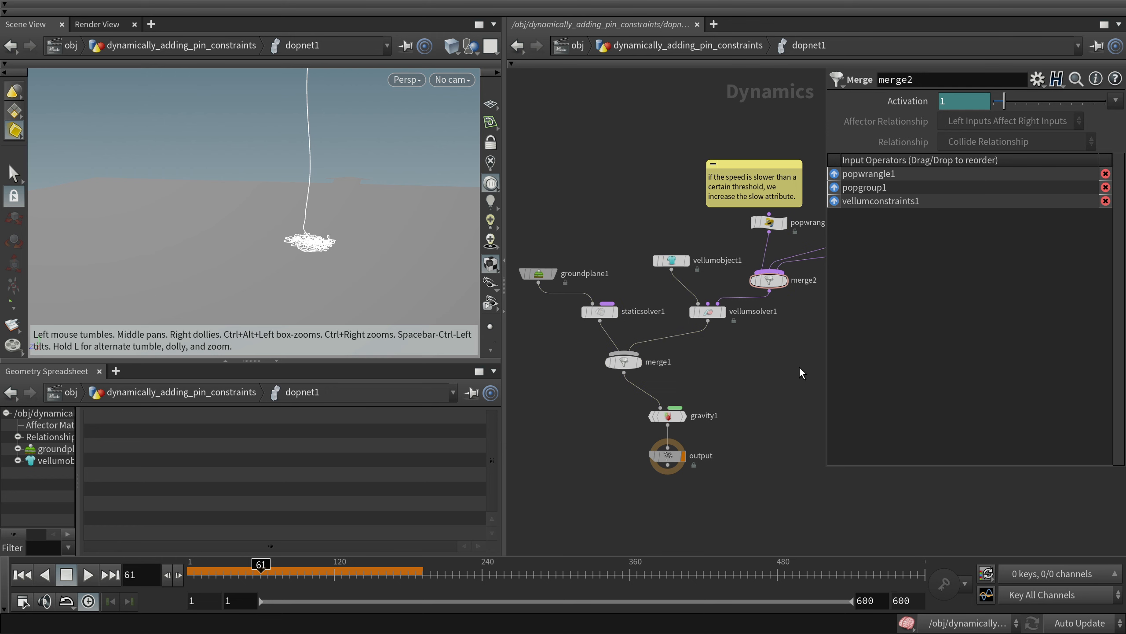
scroll(772, 364, "up", 3)
left_click(627, 215)
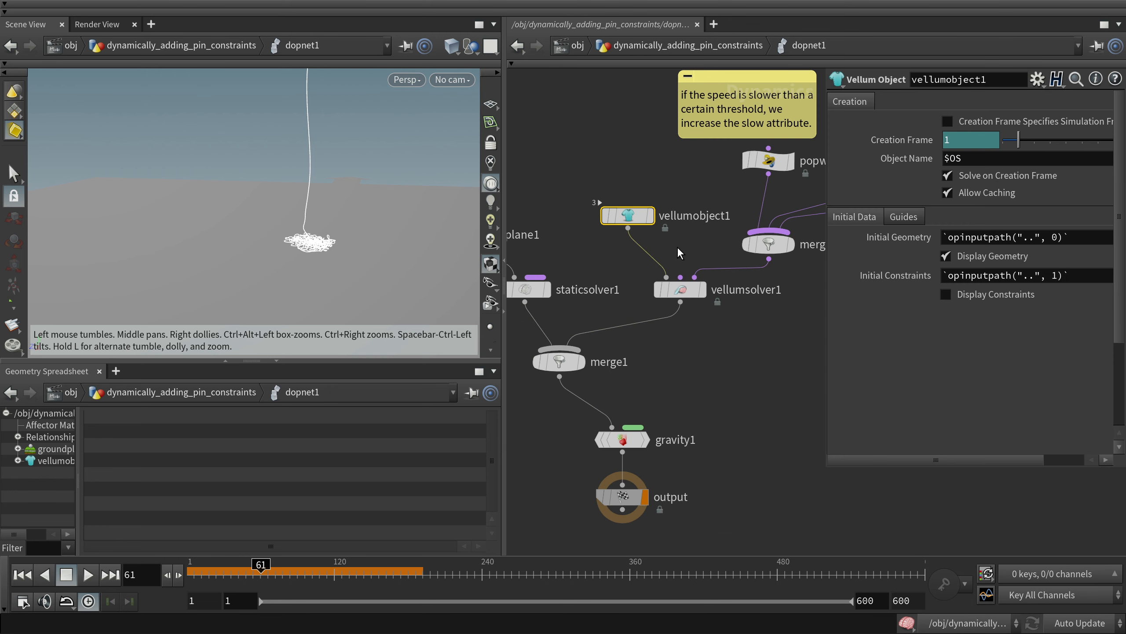
Step: Expand the vellum object in the Geometry Spreadsheet and show its Geometry data
left_click(18, 461)
scroll(50, 517, "down", 2)
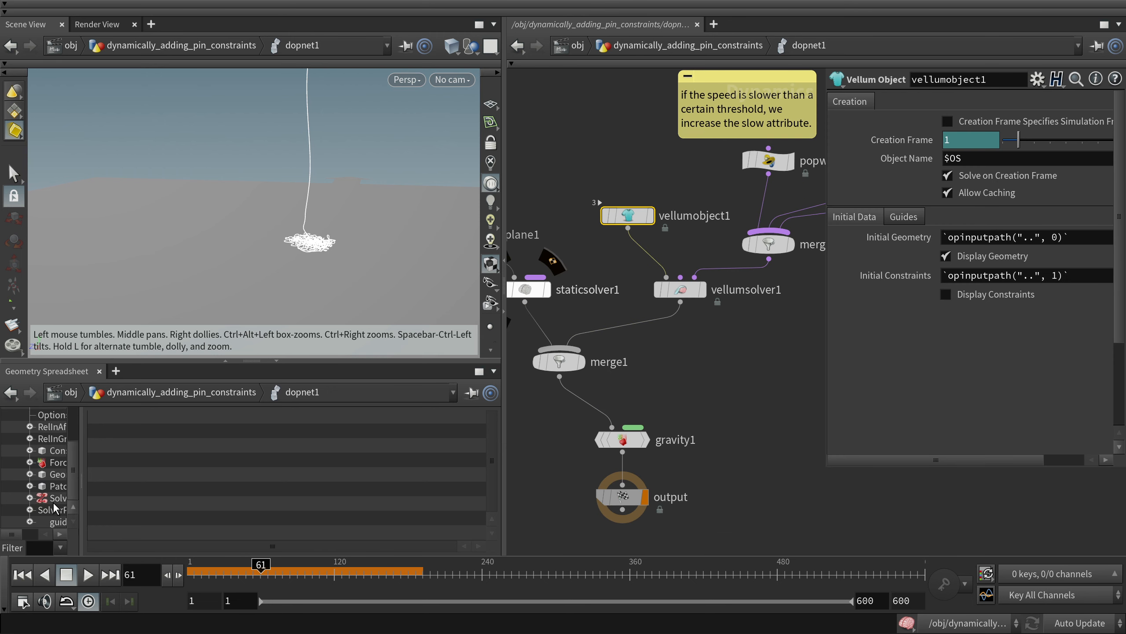
left_click(53, 474)
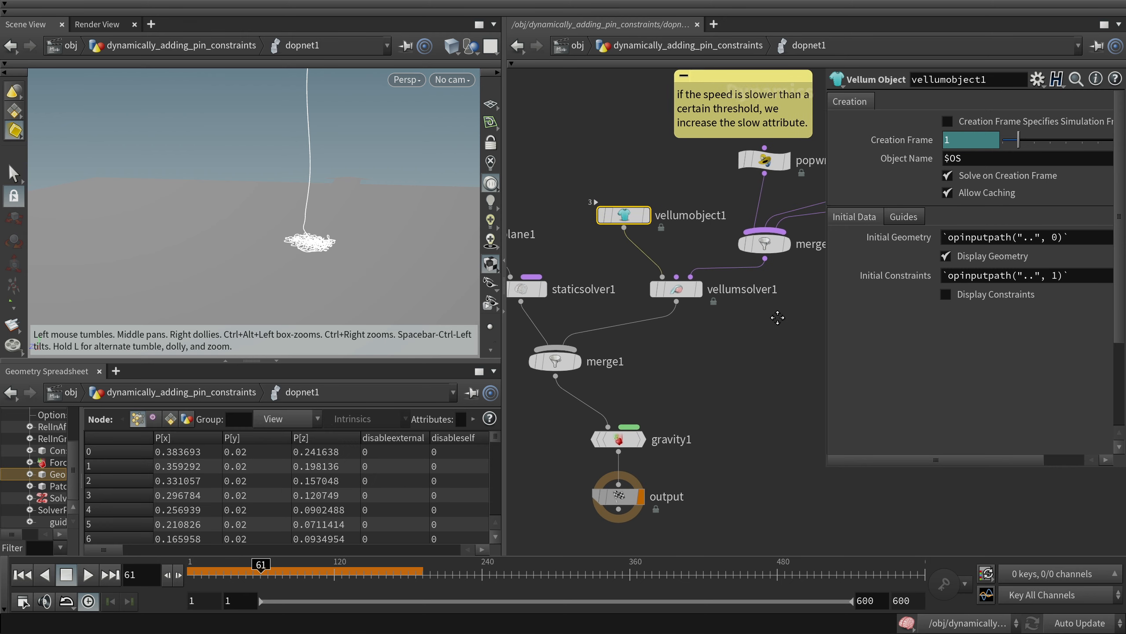
Step: Find the velocity attributes in the simulated point data and sort the points by v[y]
middle_click_drag(606, 166, 582, 160)
left_click_drag(109, 552, 393, 550)
scroll(372, 456, "down", 1)
scroll(448, 484, "down", 3)
left_click(371, 439)
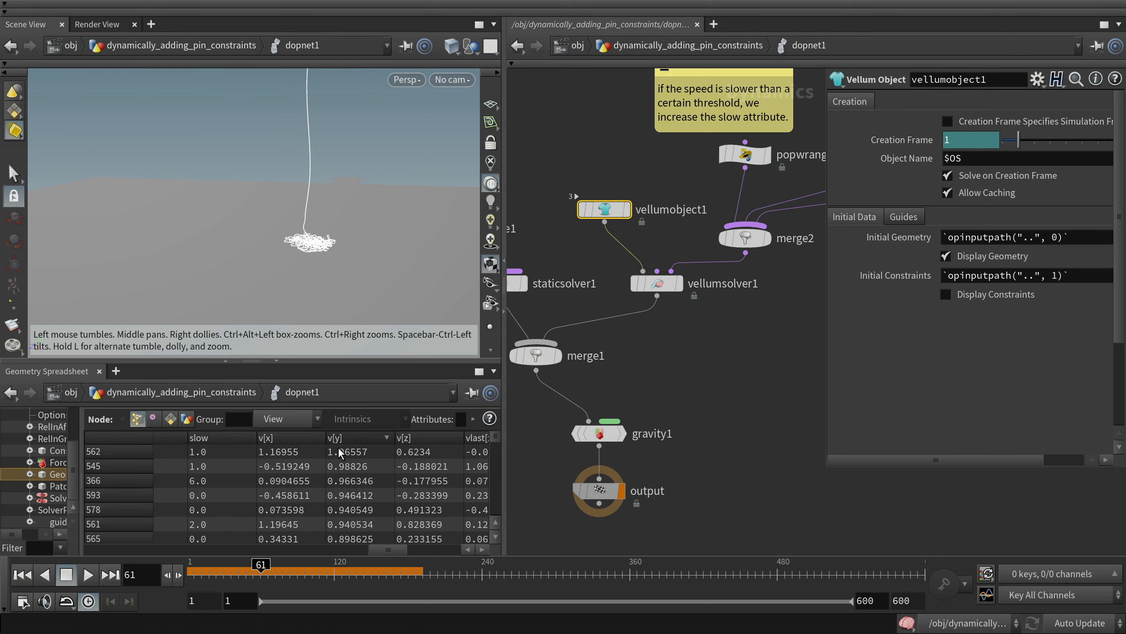
Step: Examine the pscale, slow and previous-velocity columns of the sorted points and review the dynamics network
left_click_drag(388, 552, 363, 551)
scroll(698, 317, "down", 3)
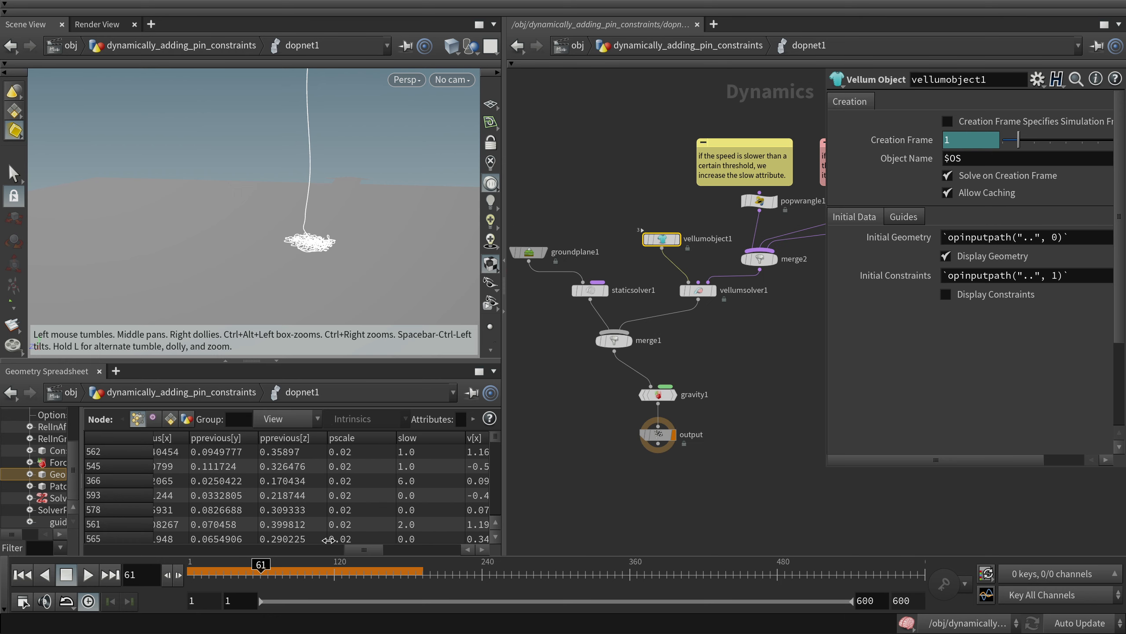
left_click_drag(359, 552, 429, 552)
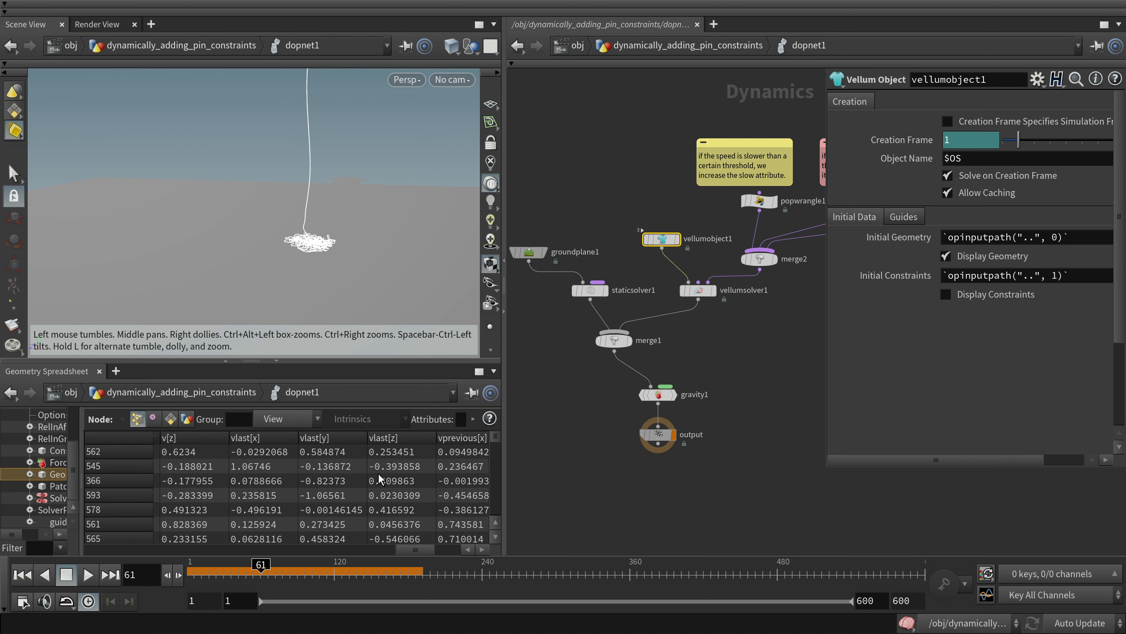
scroll(679, 368, "down", 2)
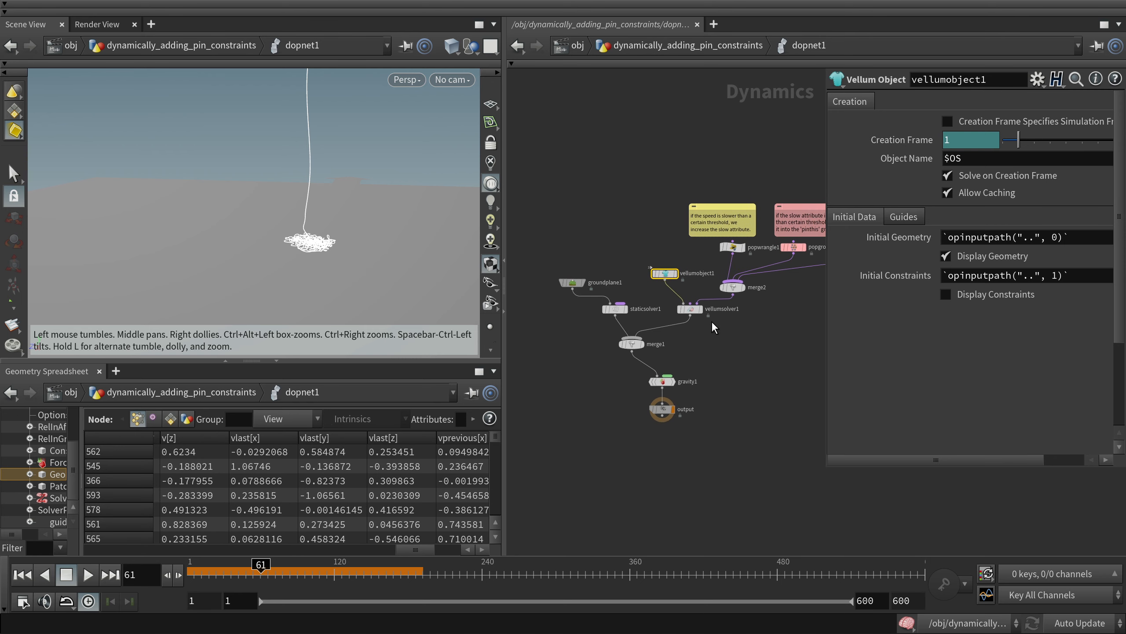
Step: Return to the geometry network, frame the whole string and display vellumconstraints1
left_click(678, 45)
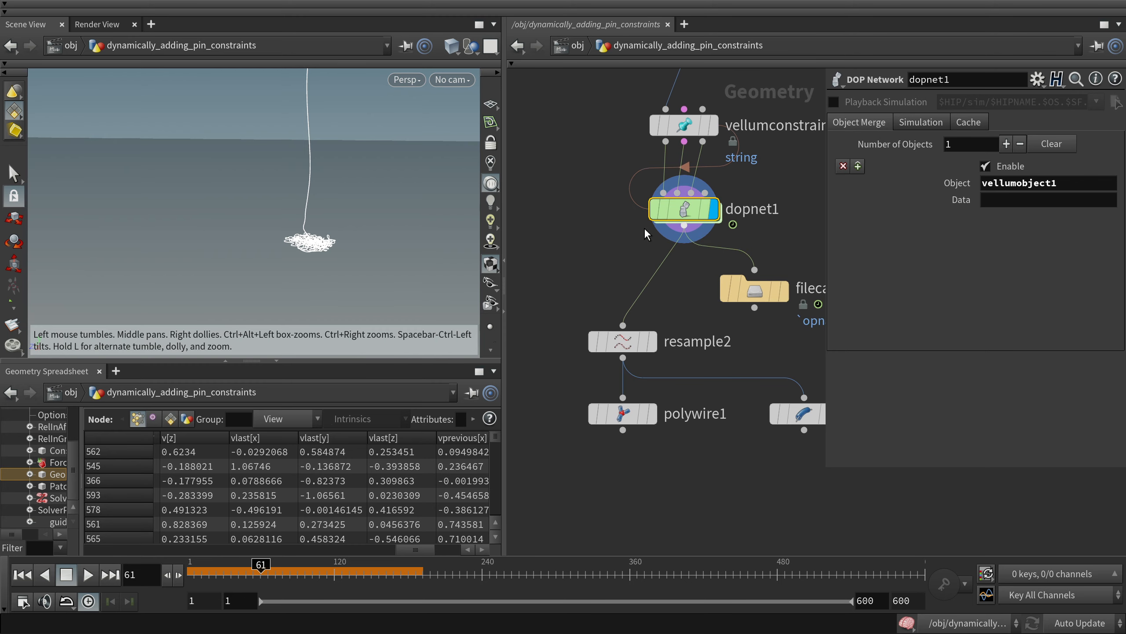
right_click_drag(306, 134, 355, 199)
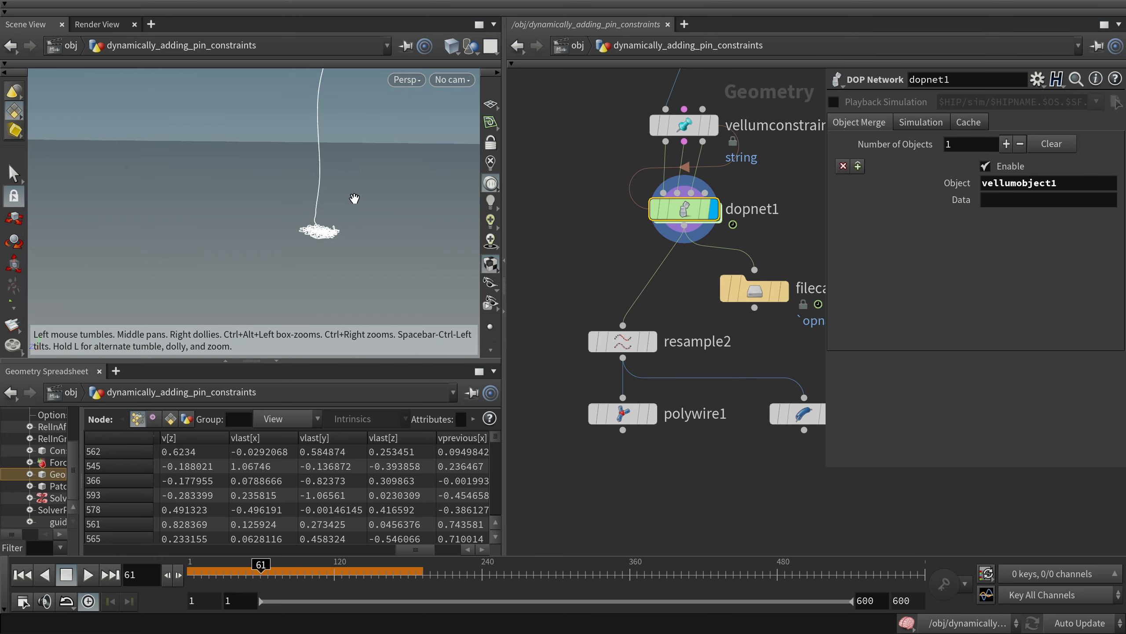
key("space+g")
left_click_drag(375, 277, 328, 221)
key("Up")
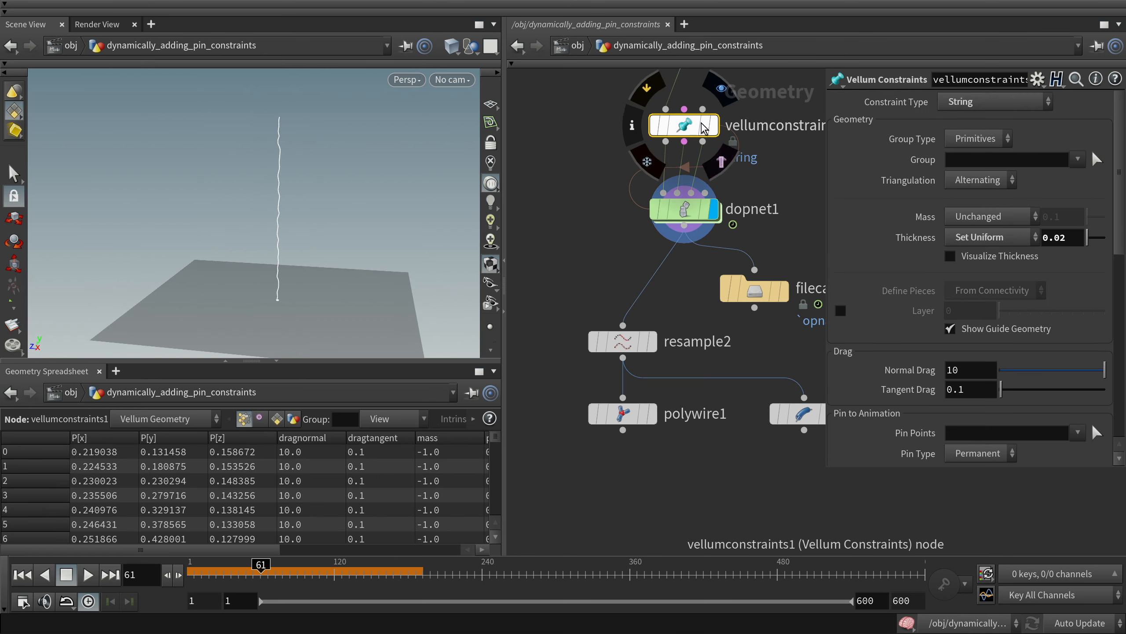
Step: Open the building_a_rope_in_dop network from the object level and scrub its rope simulation to frame 165
key("u")
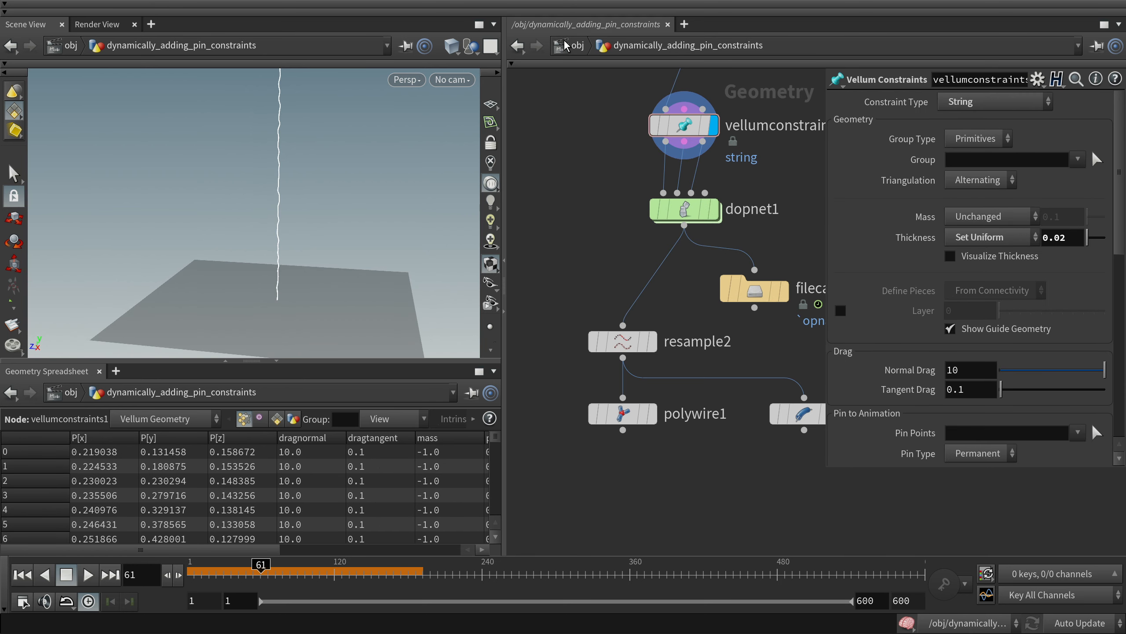
double_click(604, 363)
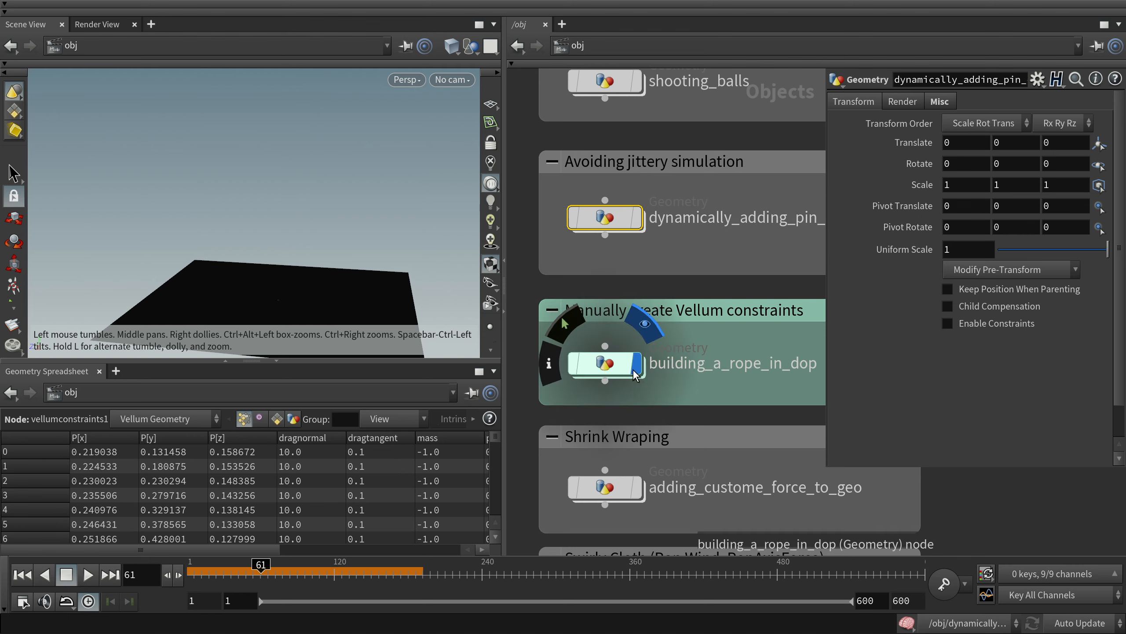
key("space+g")
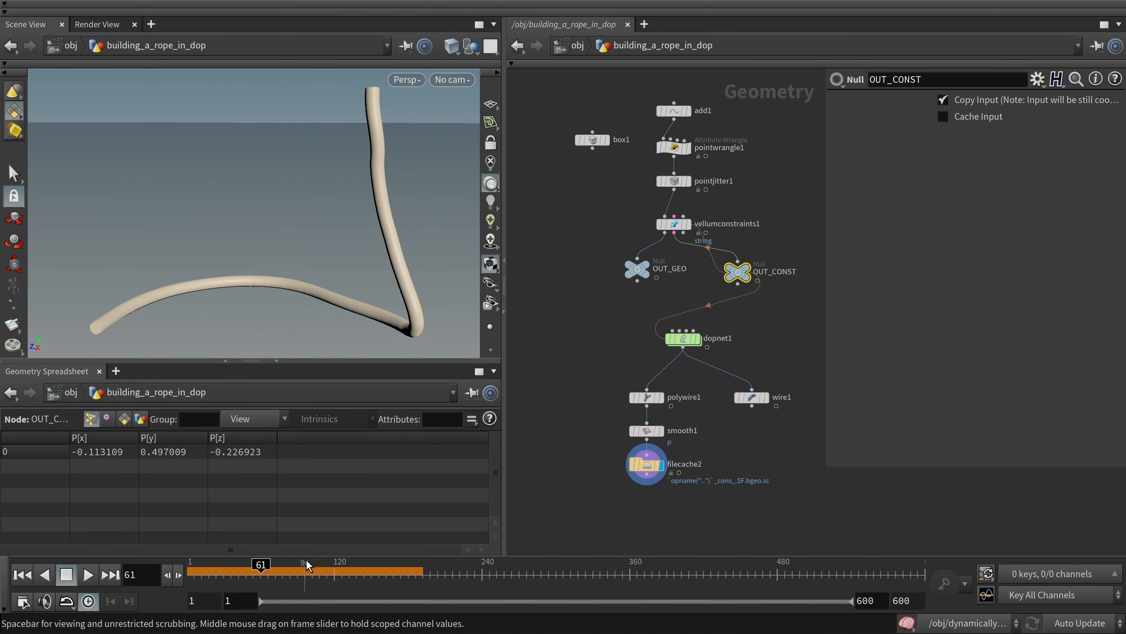
left_click_drag(307, 566, 319, 566)
key("space+g")
left_click_drag(302, 182, 309, 230)
left_click_drag(320, 567, 389, 567)
scroll(726, 302, "up", 2)
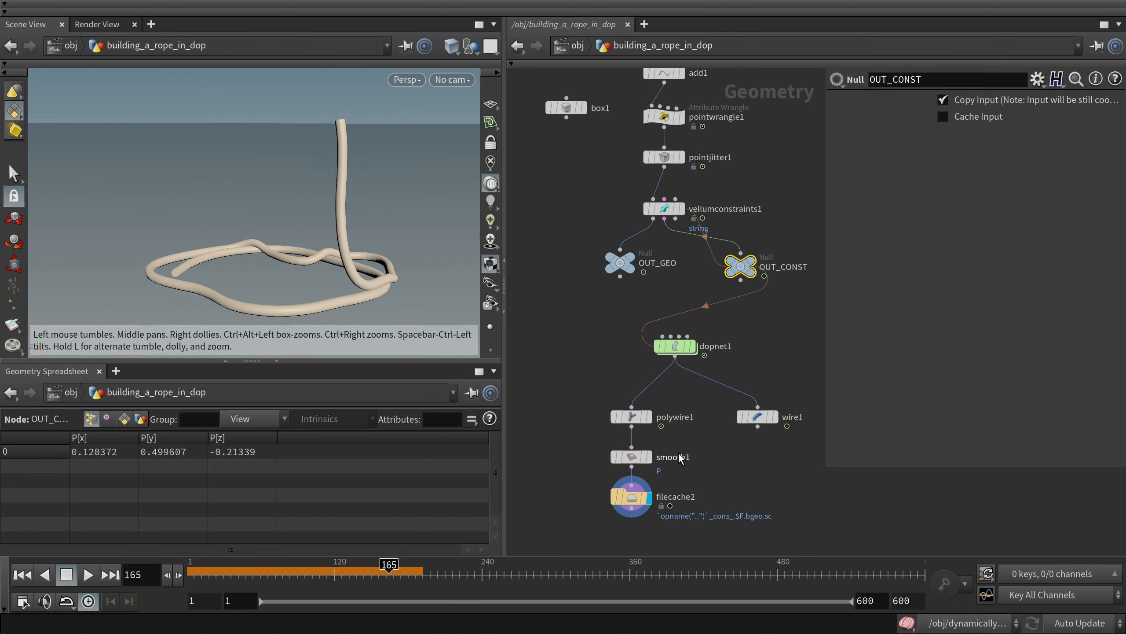
Step: Enter the rope's dopnet1 and review the popwrangle2, create_polyline and vellumsolver1 nodes
left_click(680, 350)
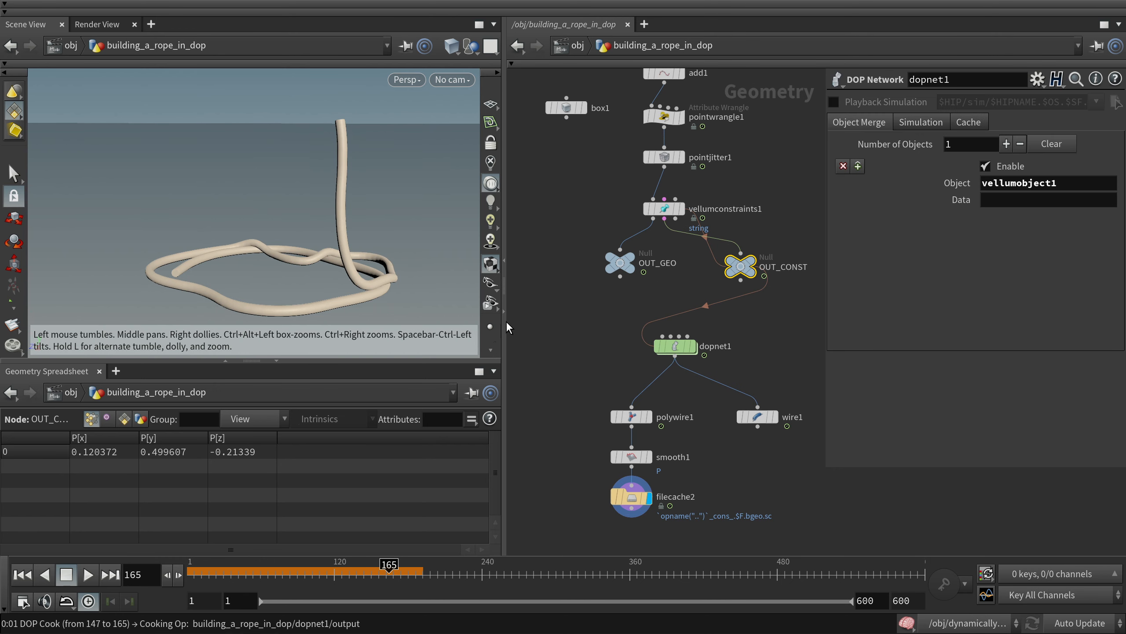
right_click_drag(697, 235, 638, 230)
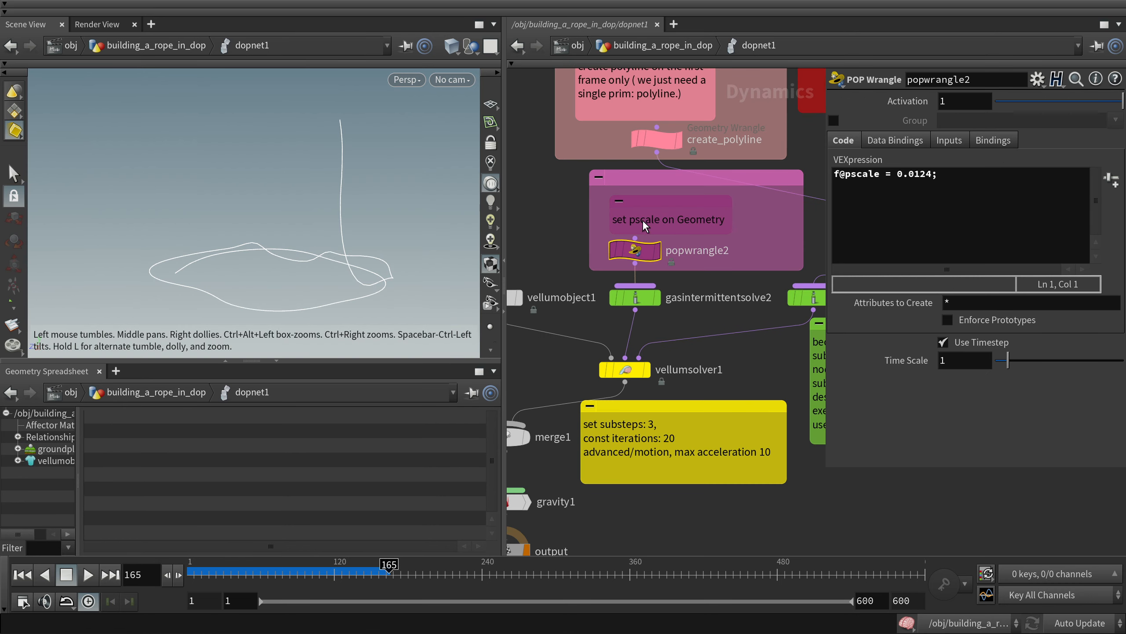
right_click_drag(641, 296, 597, 316)
Step: Select filecache2 in the rope's geometry network and scrub the cached rope to frame 302
left_click_drag(357, 572, 432, 580)
left_click(658, 48)
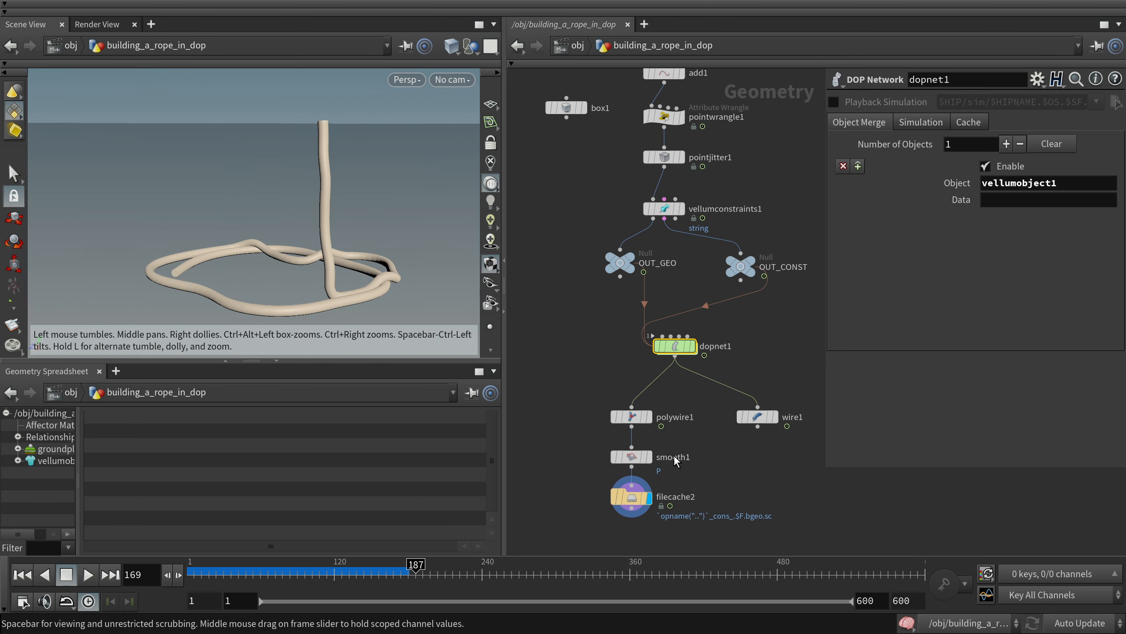
left_click(631, 496)
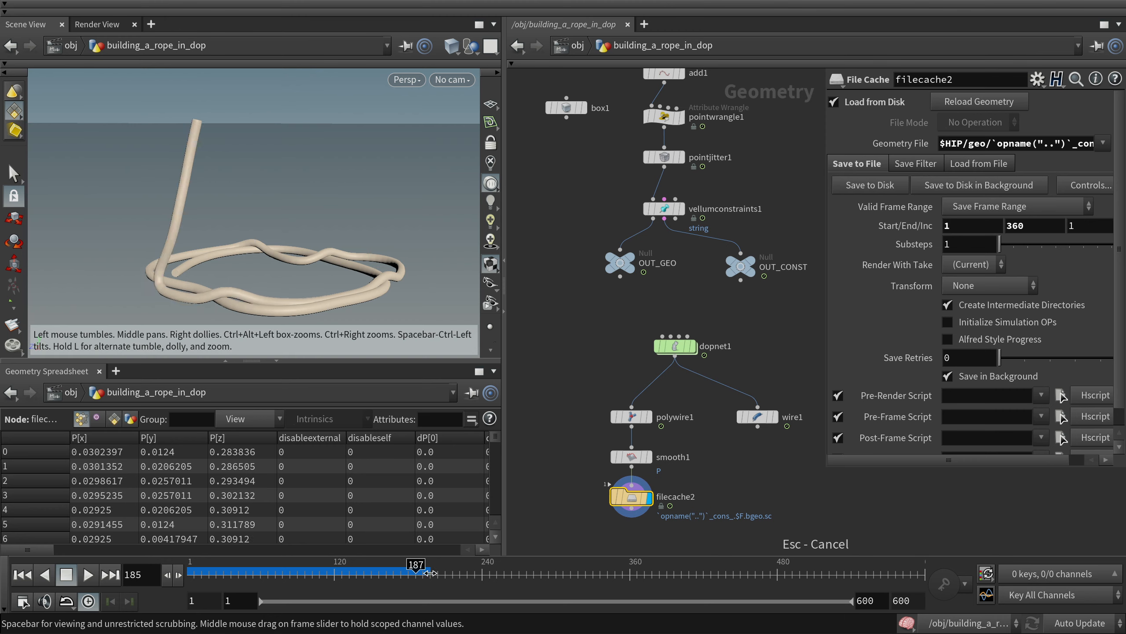
scroll(650, 293, "down", 3)
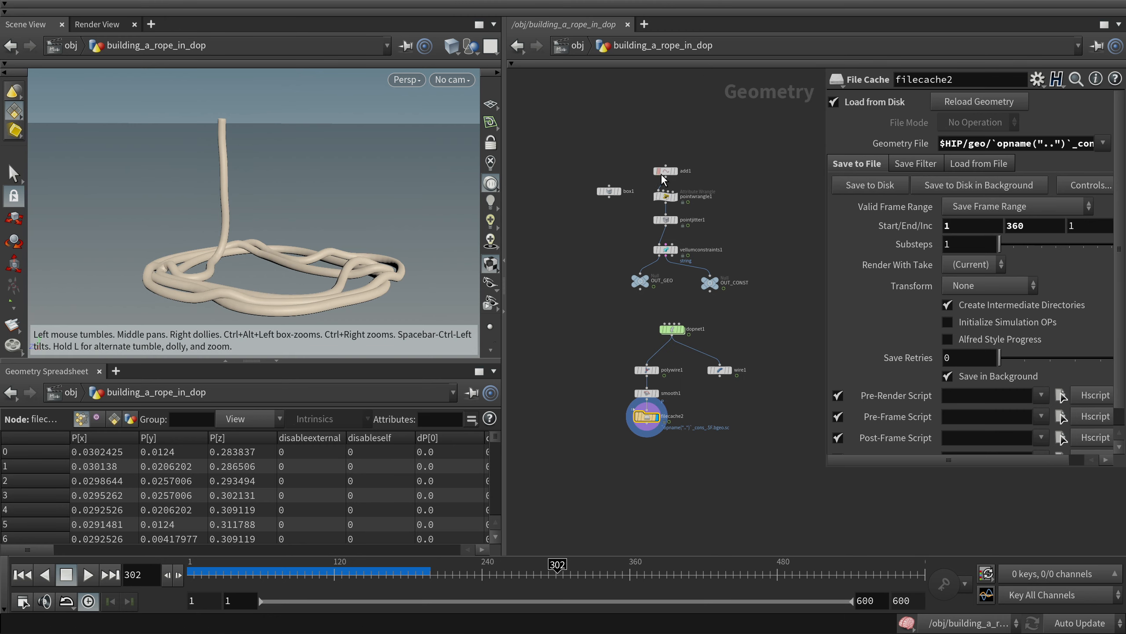
Step: Move to frame 1 and display the add1 node at the start of the rope's node chain
scroll(651, 171, "up", 5)
middle_click_drag(639, 297, 630, 288)
left_click(191, 570)
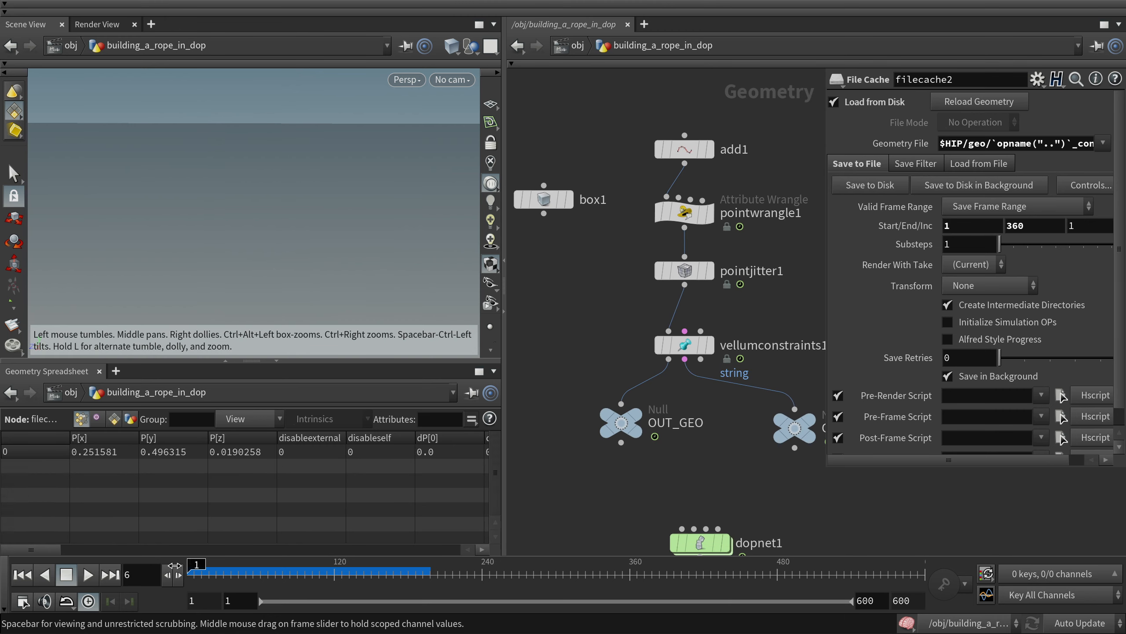
scroll(678, 148, "down", 1)
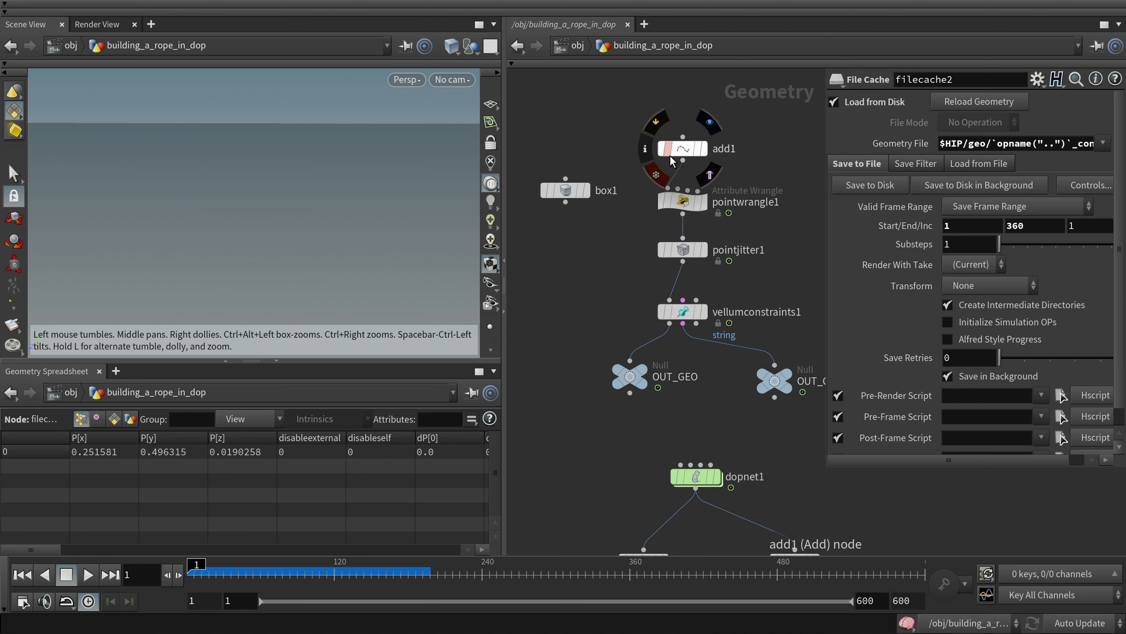
left_click(704, 148)
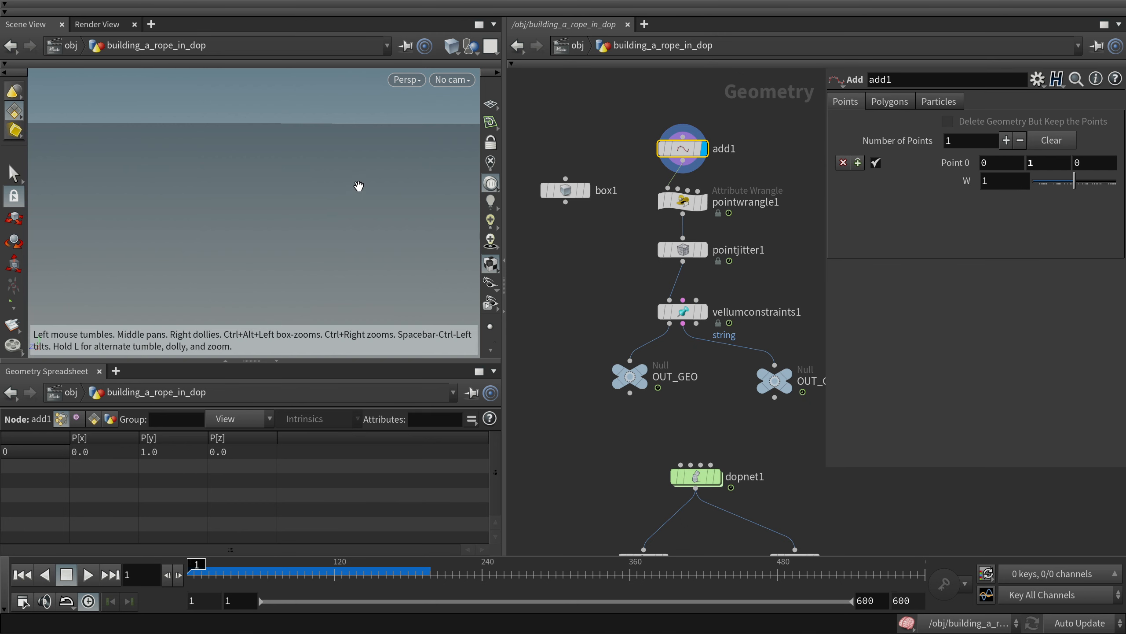
Step: Switch to the Top view, display pointwrangle1 and scrub the animated point to frame 165
key("space+2")
left_click(230, 572)
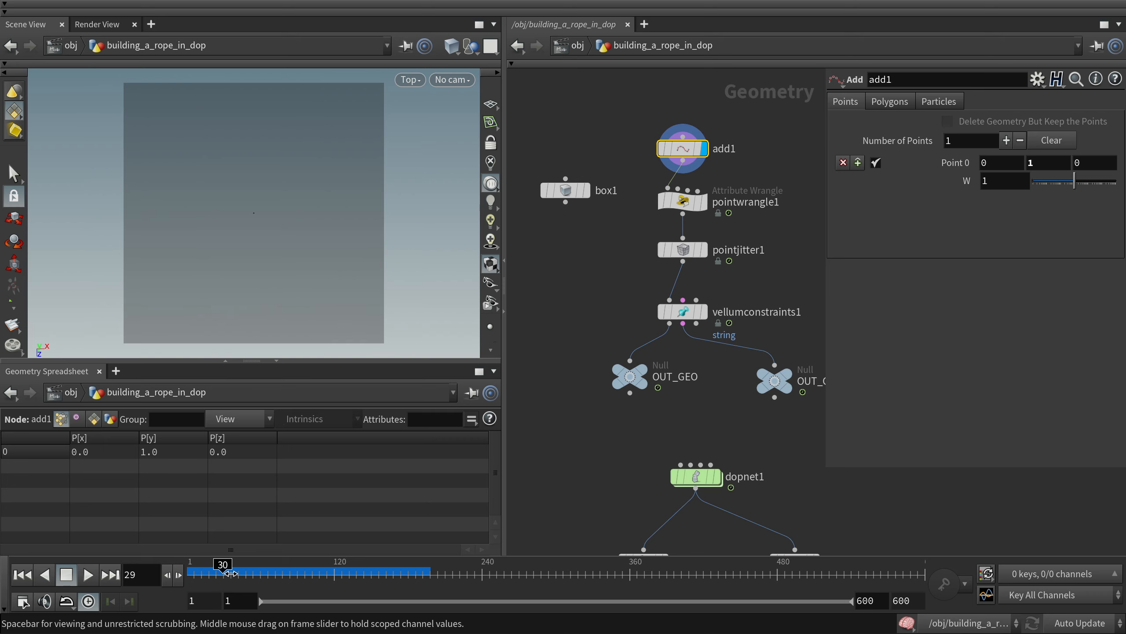
left_click(702, 203)
left_click(221, 567)
left_click_drag(313, 566, 390, 567)
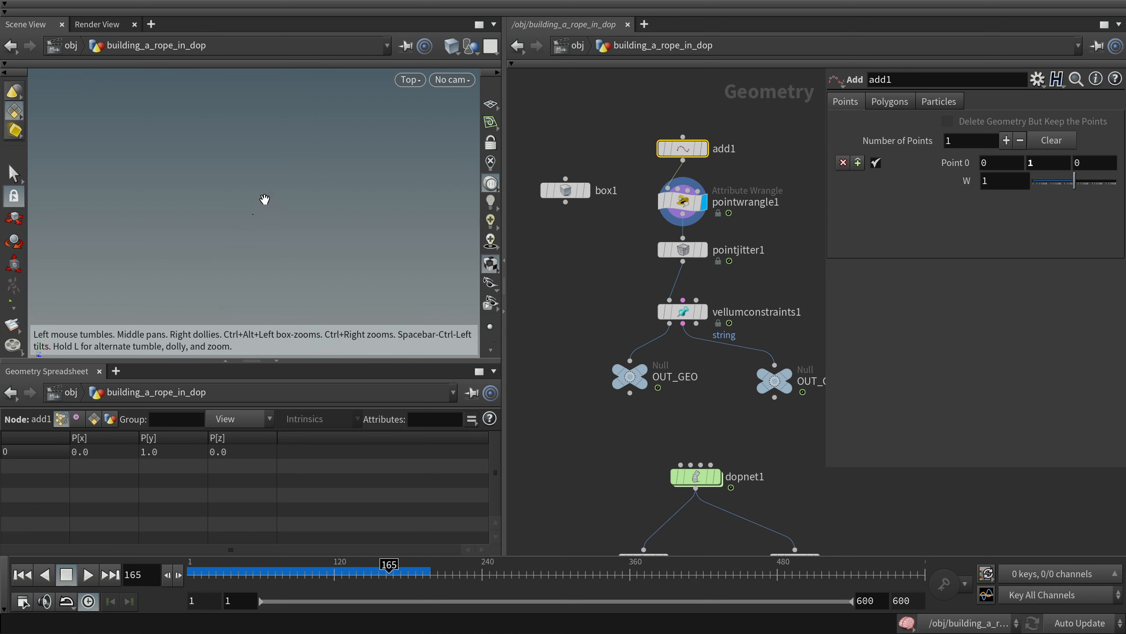
Step: Frame the pointwrangle1 point in the view and scrub back and forth to examine its movement, ending at frame 32
left_click_drag(212, 568, 246, 569)
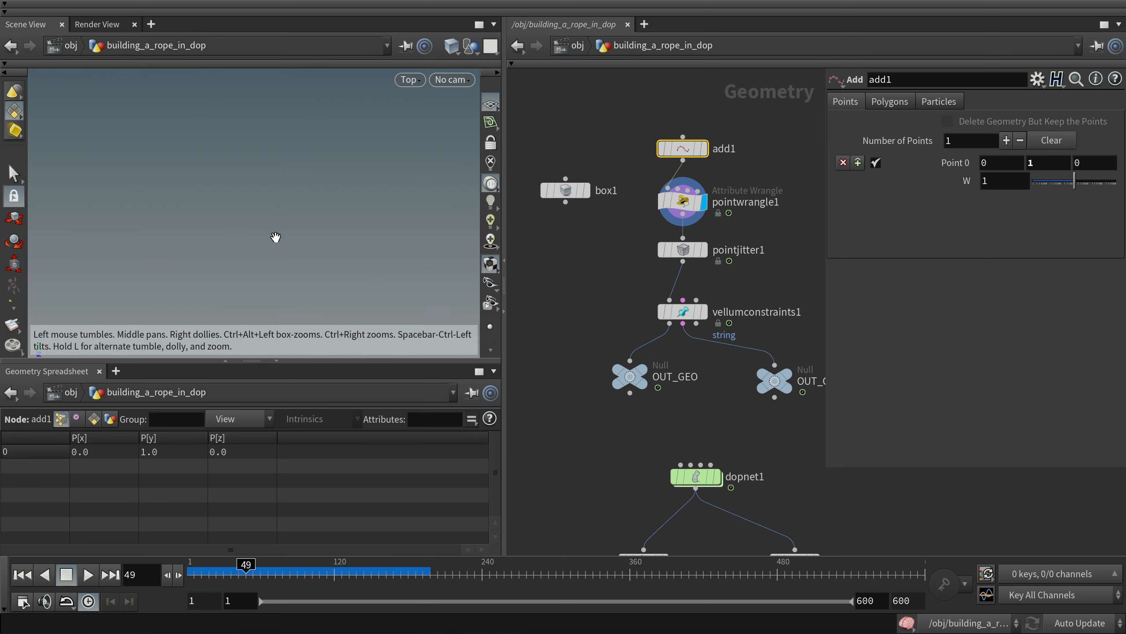
left_click_drag(292, 568, 268, 569)
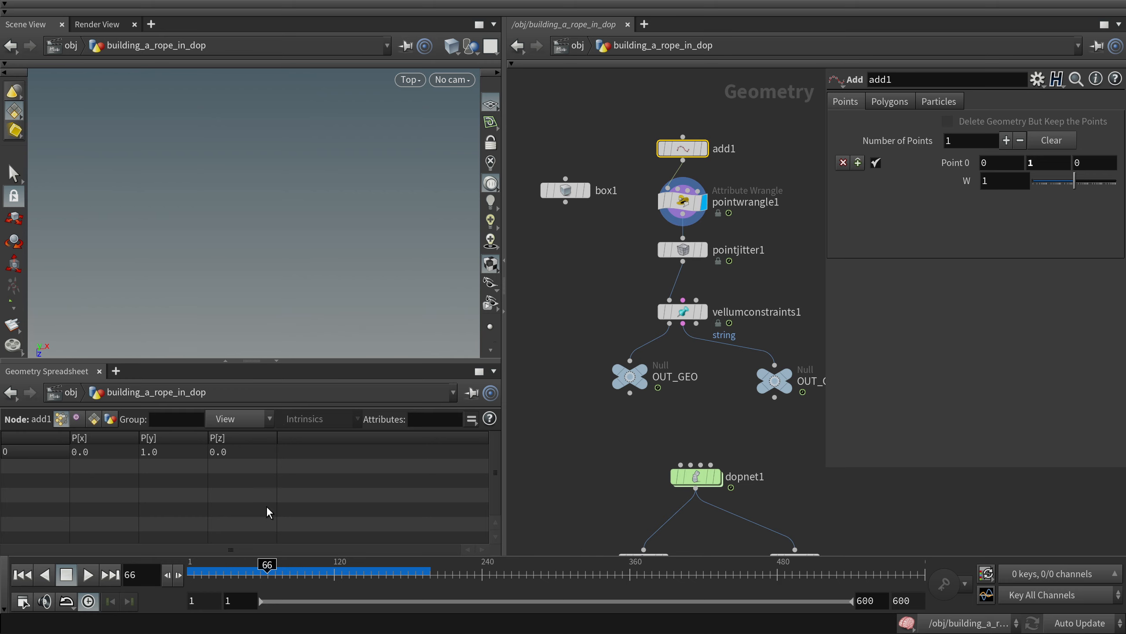
key("f")
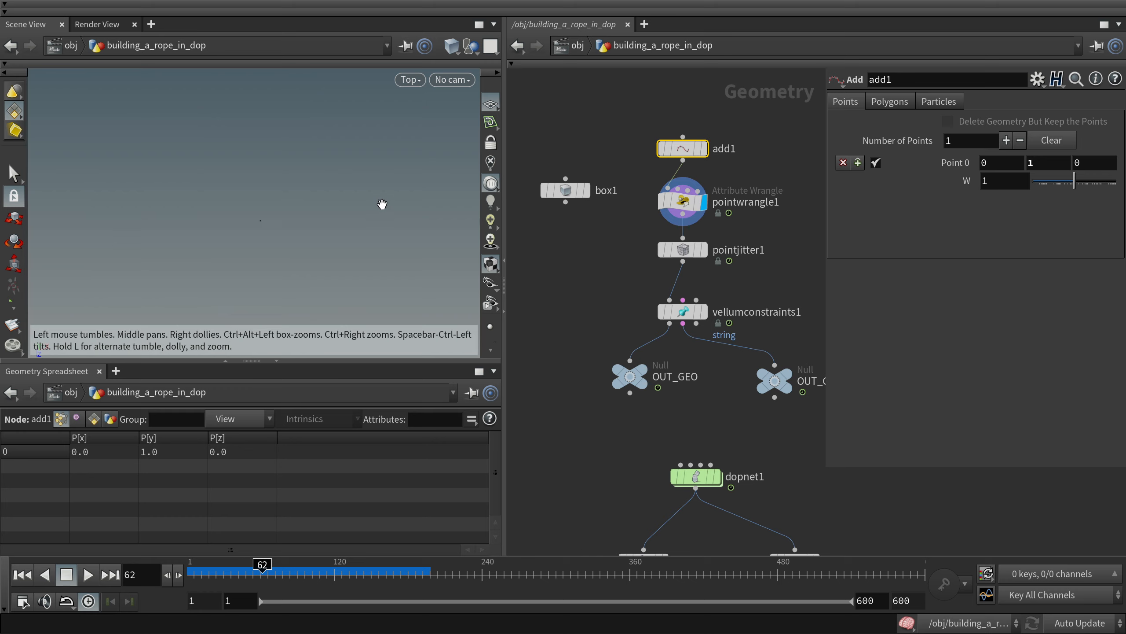
left_click(304, 570)
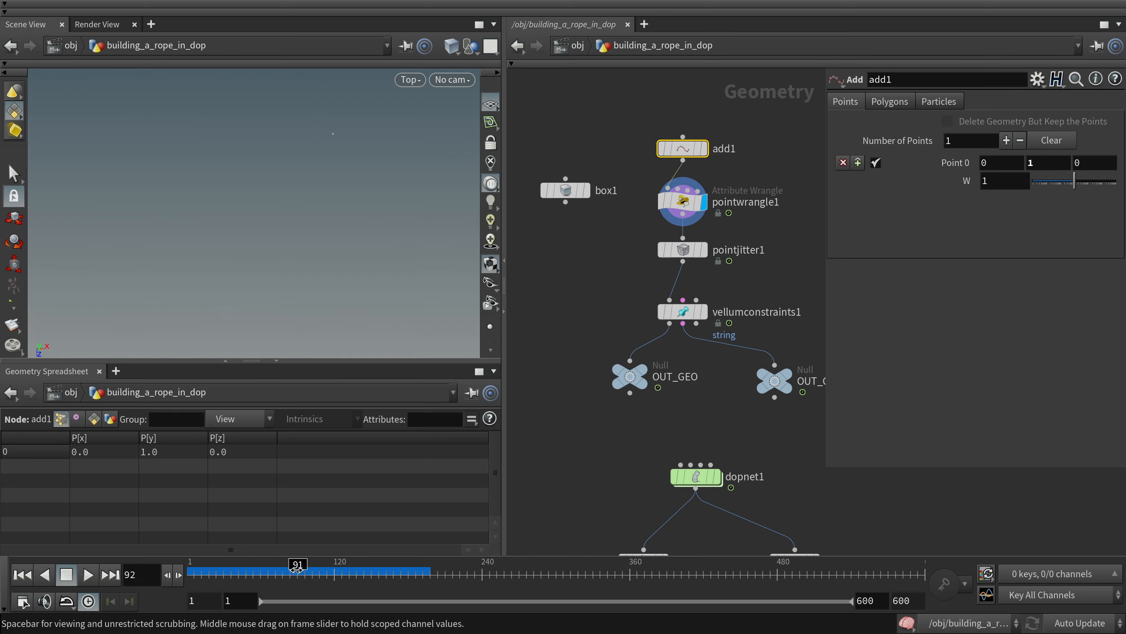
left_click_drag(274, 566, 272, 567)
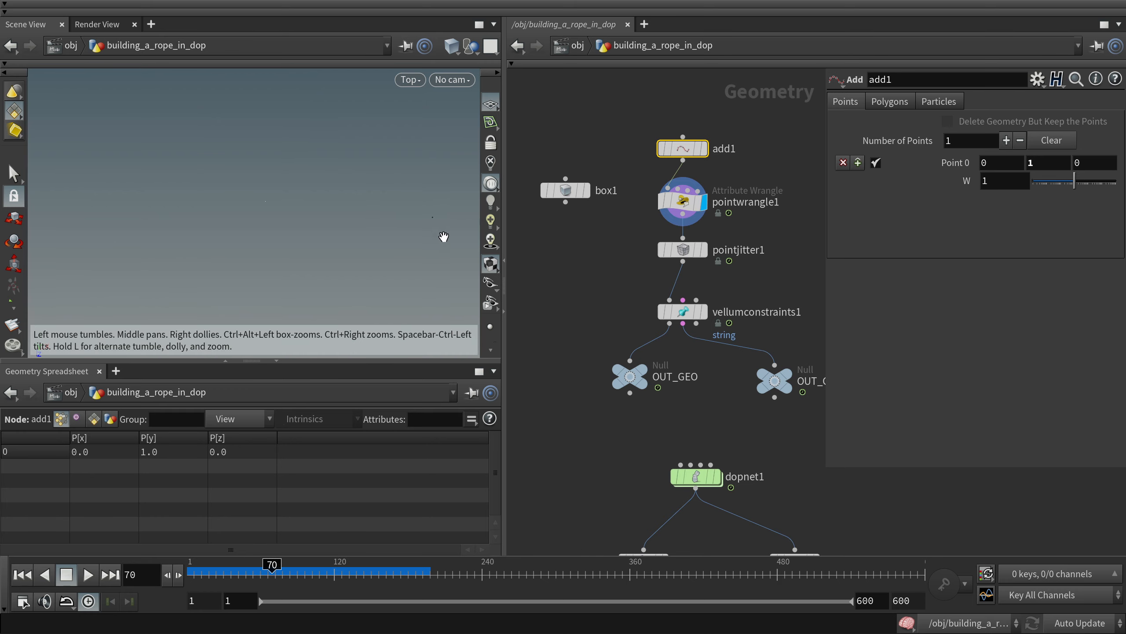
left_click_drag(305, 567, 226, 568)
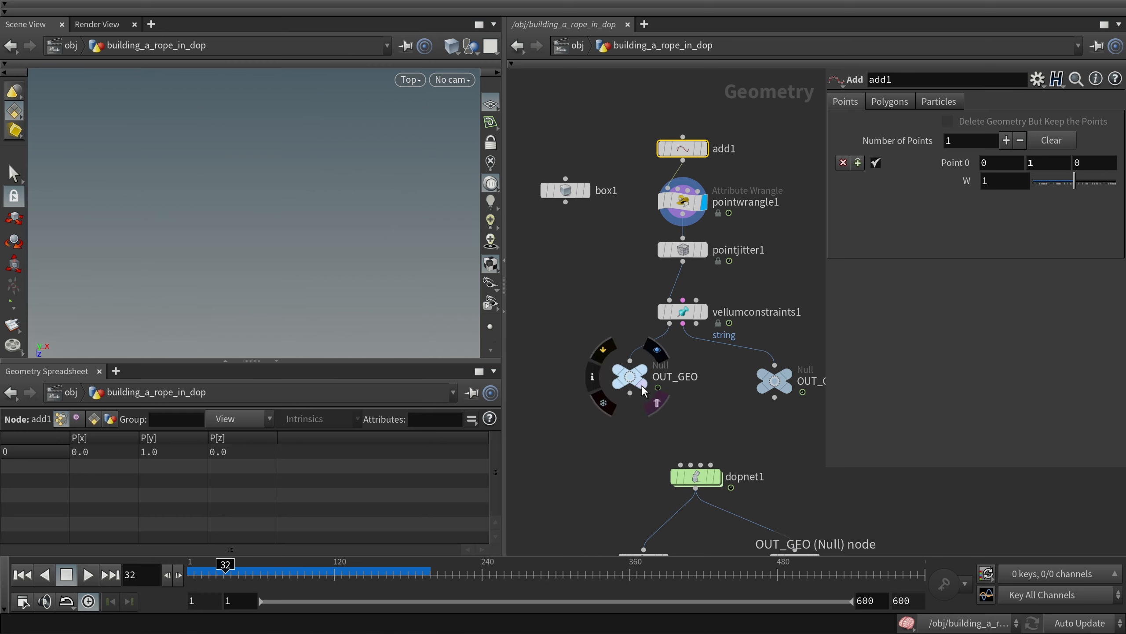
Step: Compare dopnet1's rope at frame 111 with the points output by add1 and pointwrangle1 at frame 53
left_click(717, 477)
left_click_drag(291, 573, 323, 572)
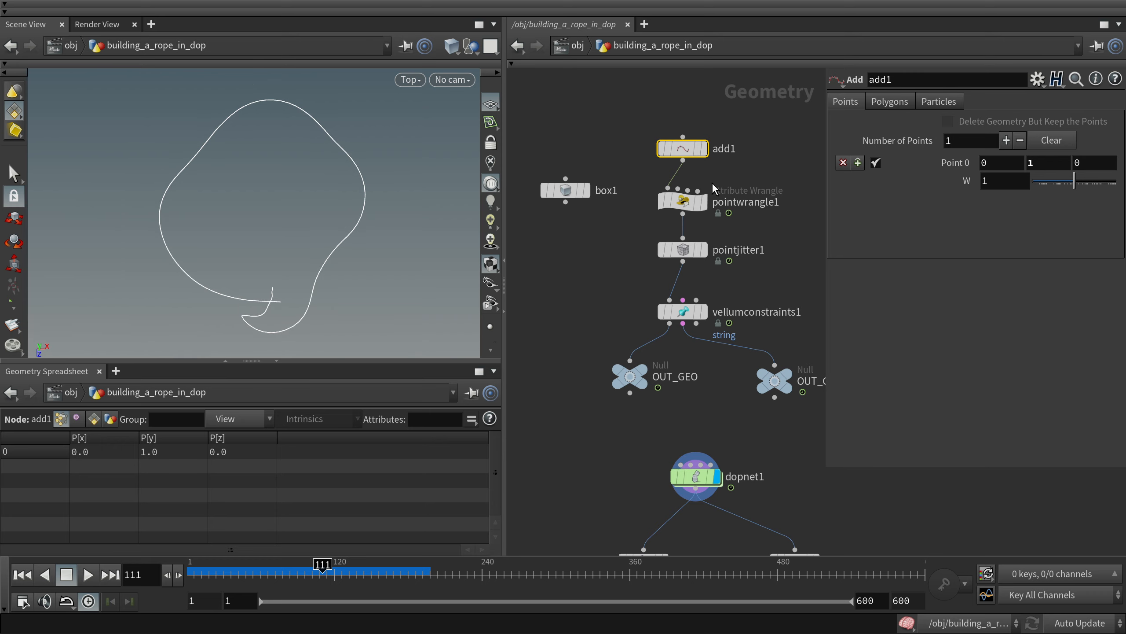
left_click(703, 149)
left_click(251, 572)
left_click(704, 201)
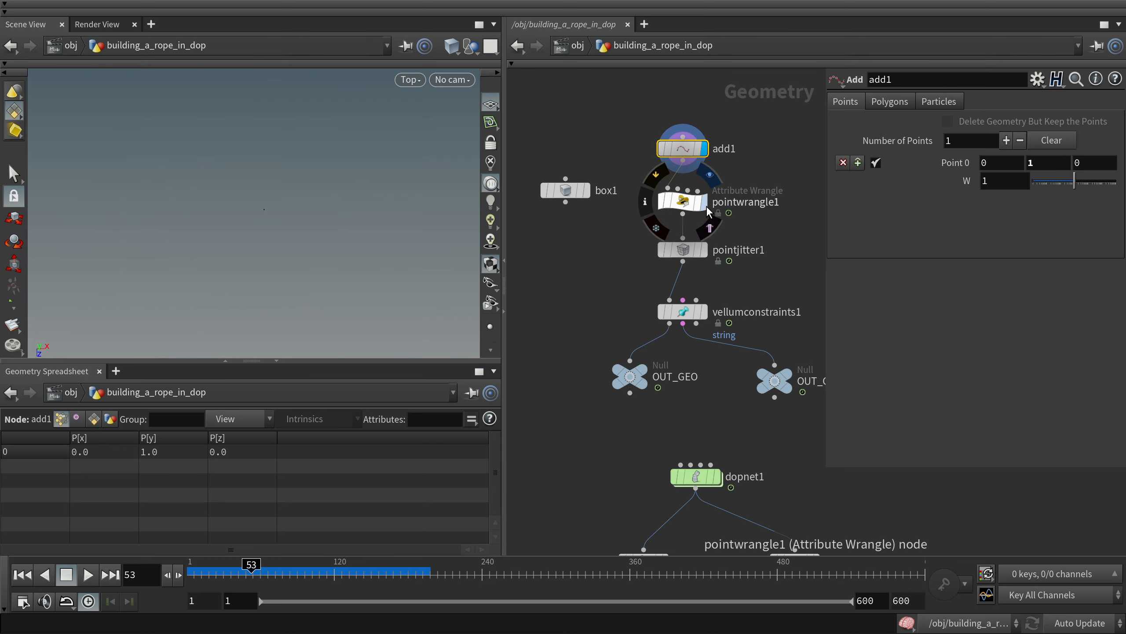
left_click(705, 150)
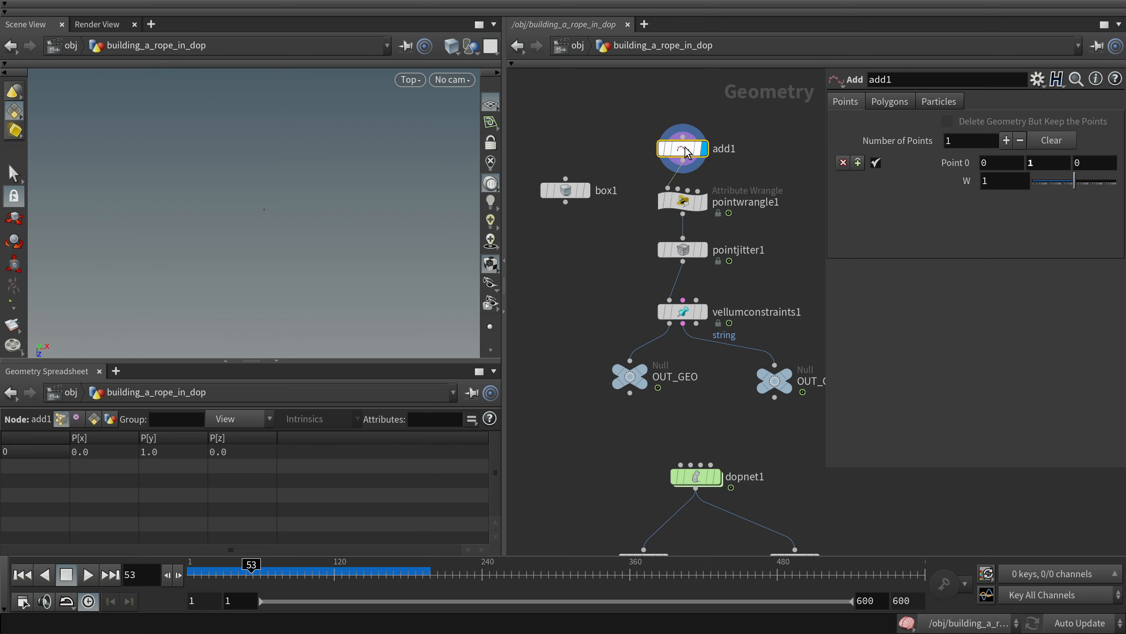
left_click(703, 201)
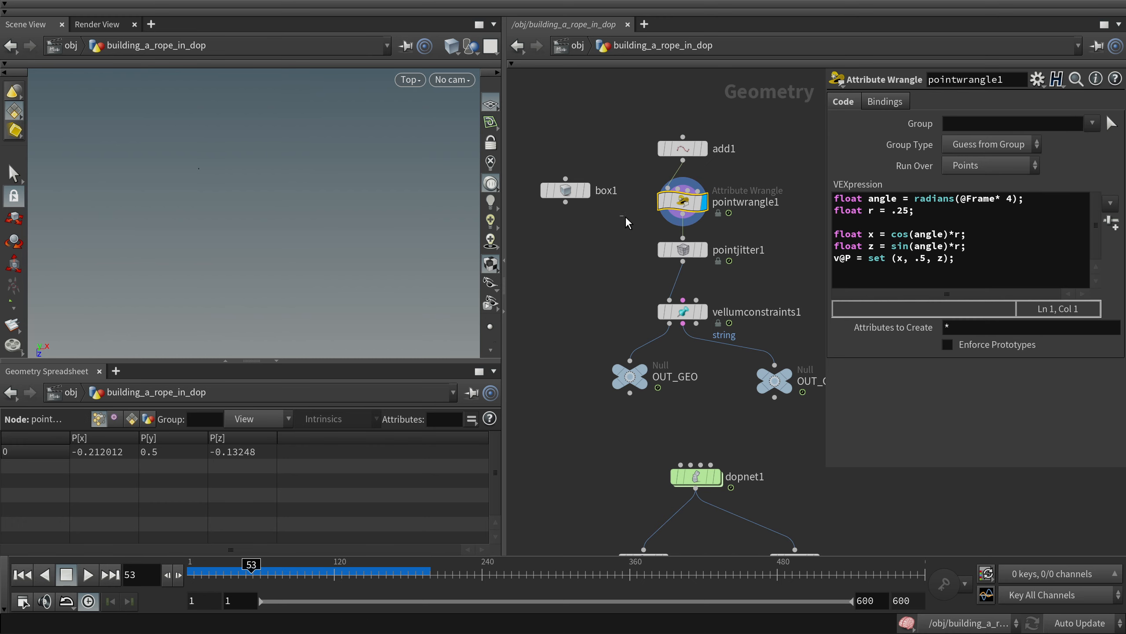
Step: Review the VEX code of pointwrangle1 that drives the point position and scrub its motion to frame 118
left_click_drag(873, 204, 985, 253)
left_click(983, 258)
left_click_drag(892, 202, 963, 259)
left_click(963, 260)
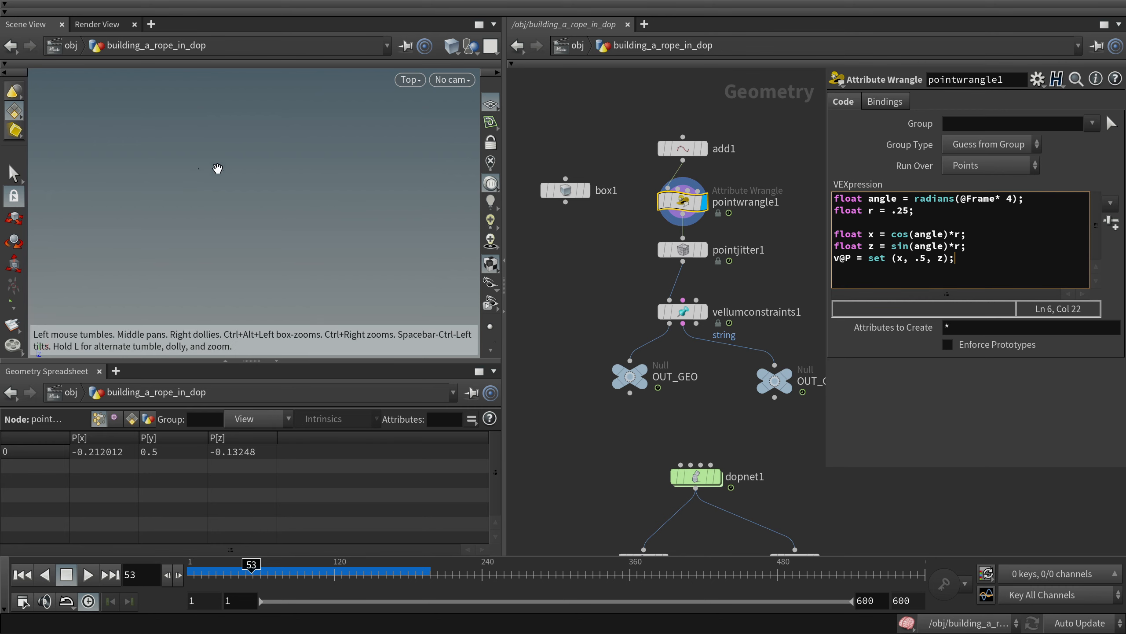
left_click_drag(227, 567, 306, 570)
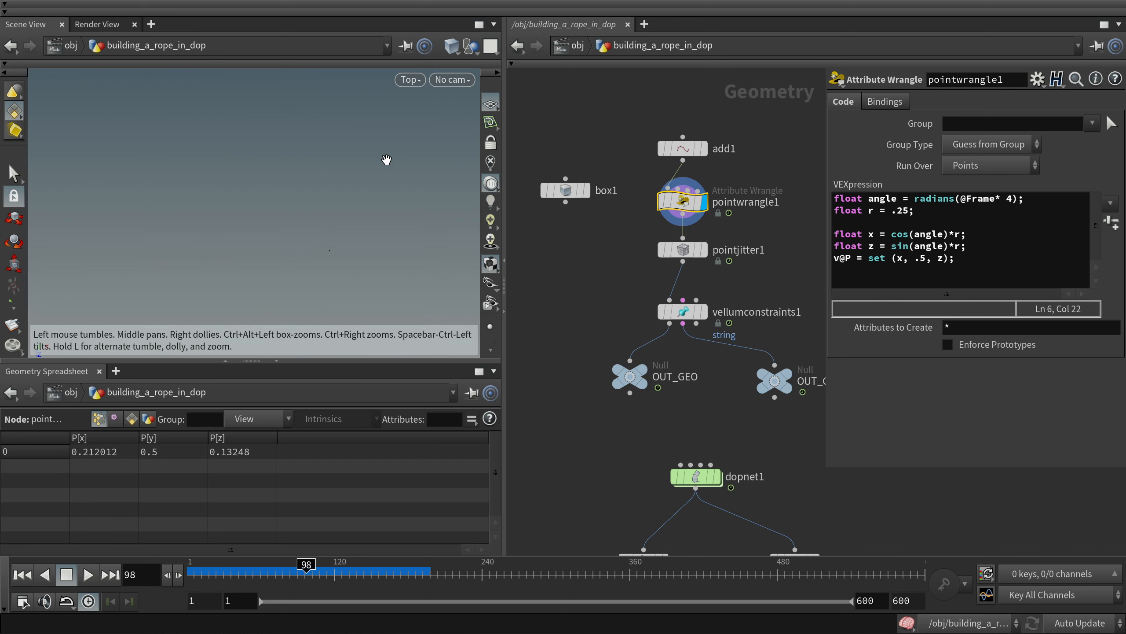
mouse_move(306, 569)
left_mouse_down()
mouse_move(343, 568)
mouse_move(330, 570)
left_mouse_up()
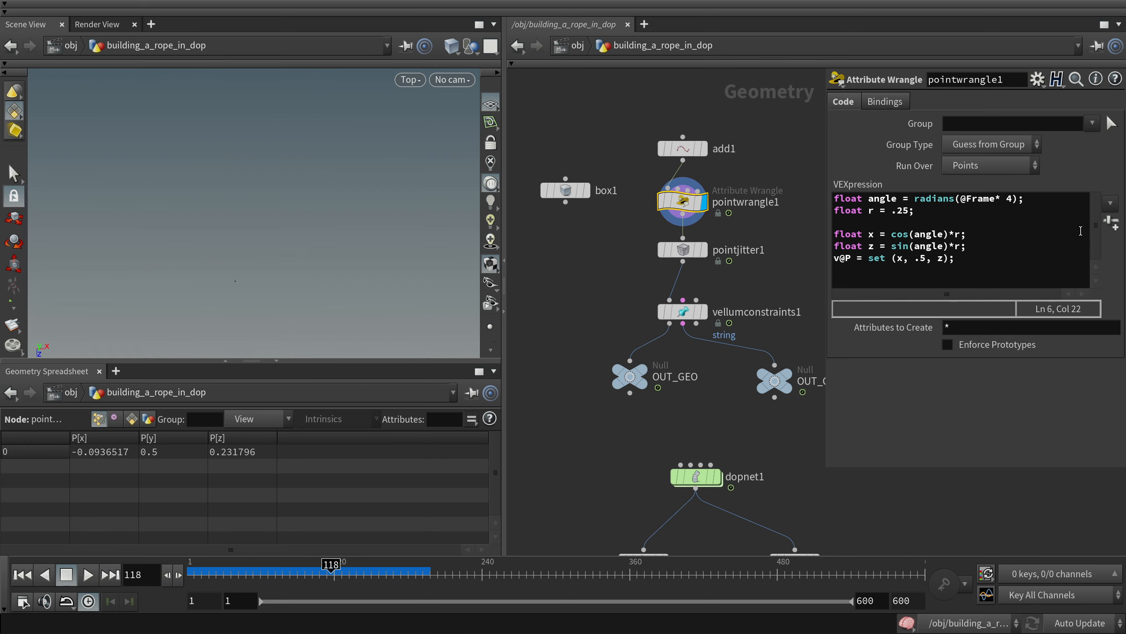
left_click(949, 220)
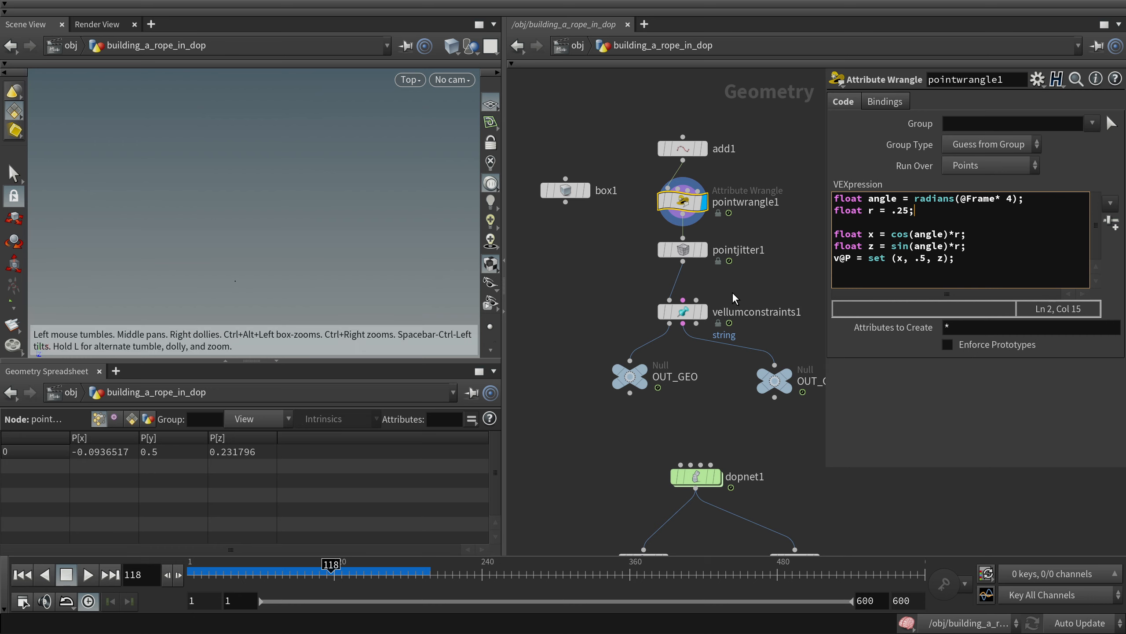
Step: Display pointjitter1, scrub its point to frame 126 and review the node's jitter parameters
middle_click_drag(633, 248, 620, 201)
left_click(694, 206)
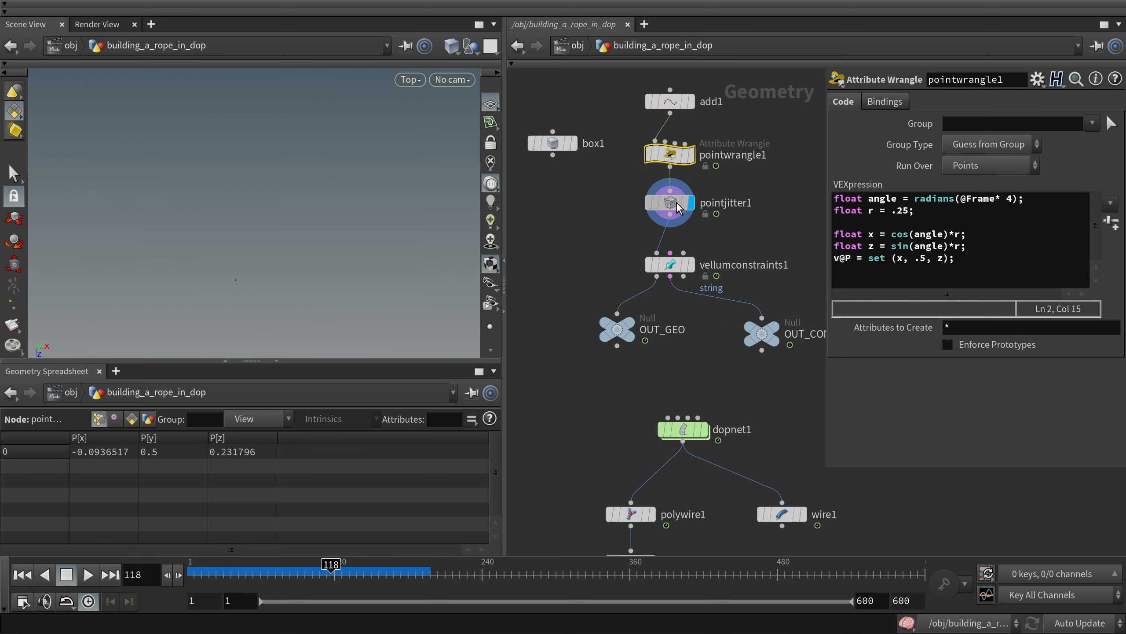
mouse_move(330, 570)
left_mouse_down()
mouse_move(234, 569)
mouse_move(341, 567)
left_mouse_up()
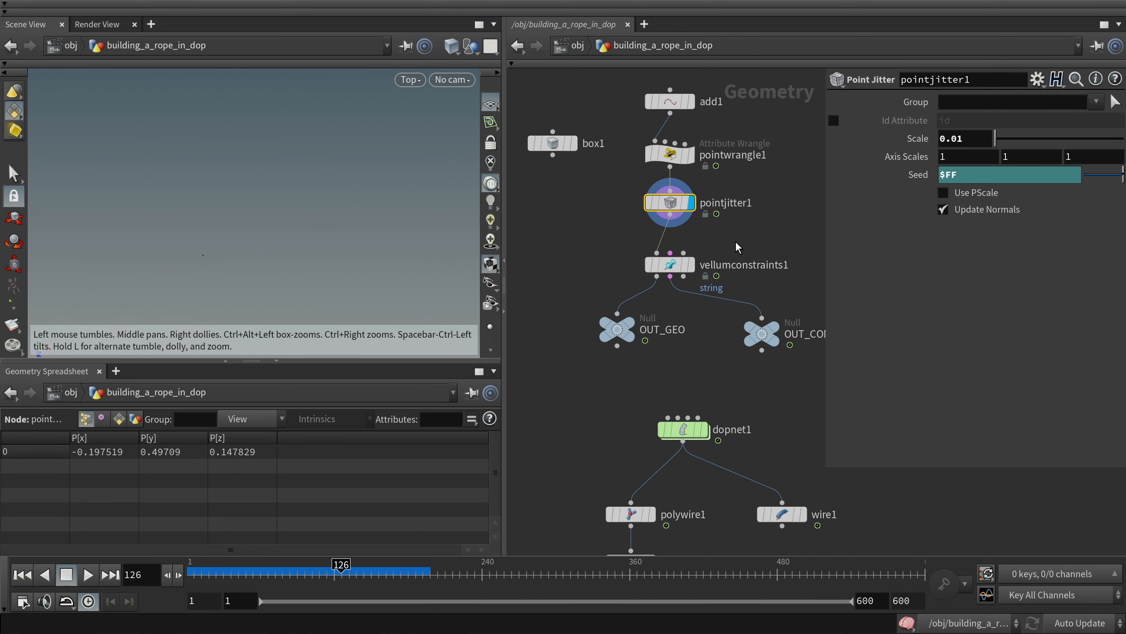
Step: Review the vellumconstraints1 string settings and its OUT_GEO and OUT_CONST nulls, setting the nulls slightly further apart
left_click(683, 265)
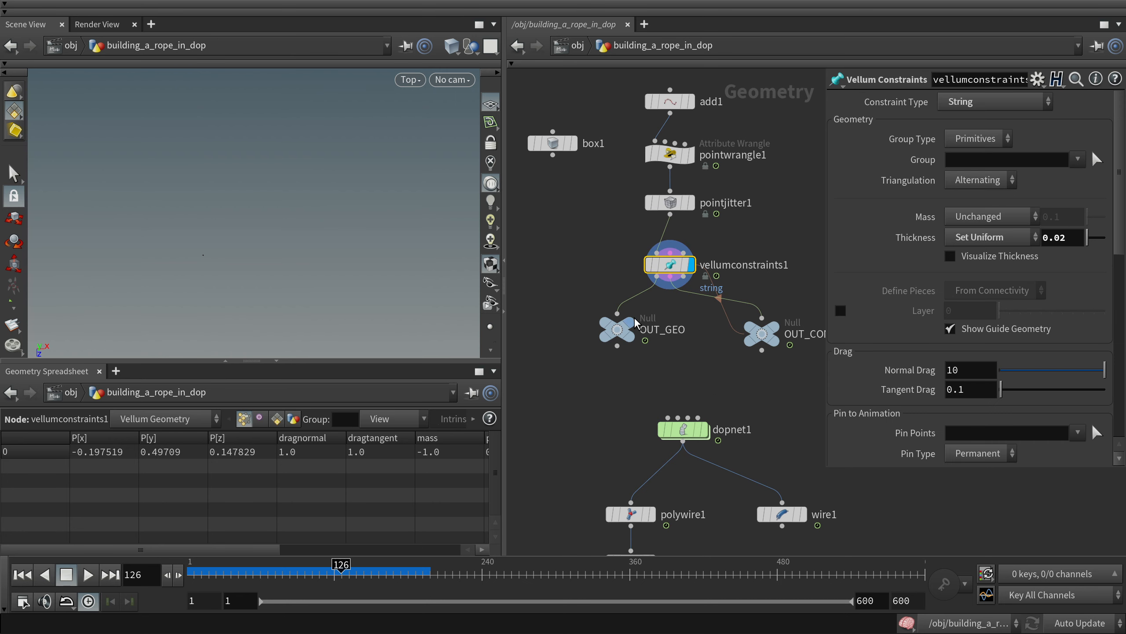
middle_click_drag(694, 330, 669, 282)
left_click_drag(621, 151, 639, 159)
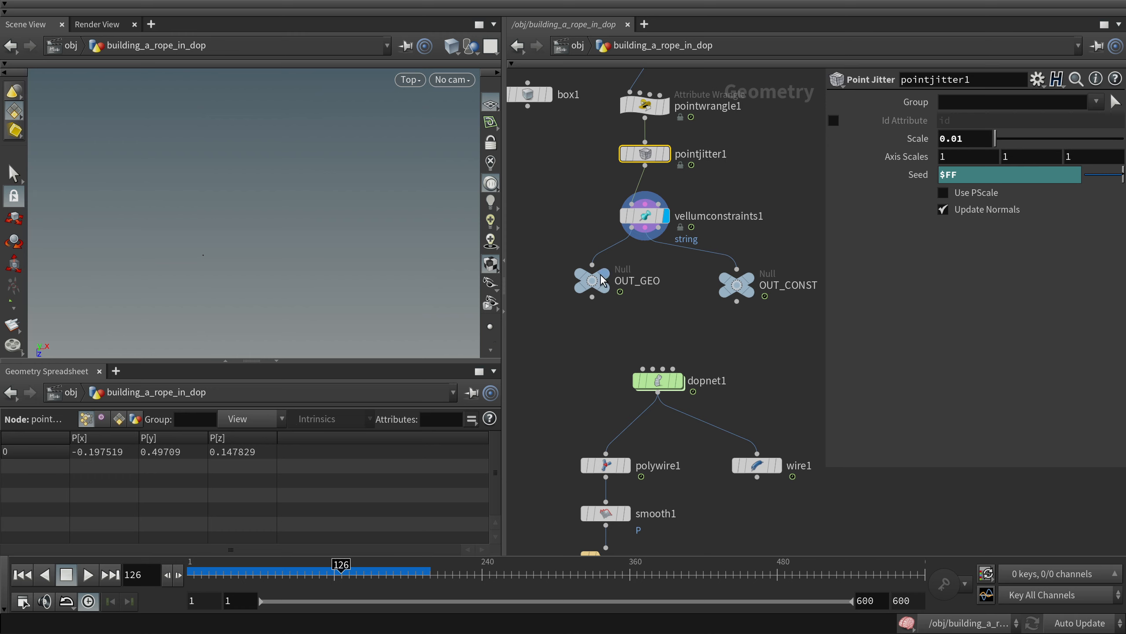
left_click(618, 258)
left_click_drag(593, 280, 583, 284)
left_click(748, 277)
left_click(738, 285)
Step: Select and display dopnet1, and scrub its rope simulation to frame 85
middle_click_drag(695, 357, 678, 324)
left_click(662, 347)
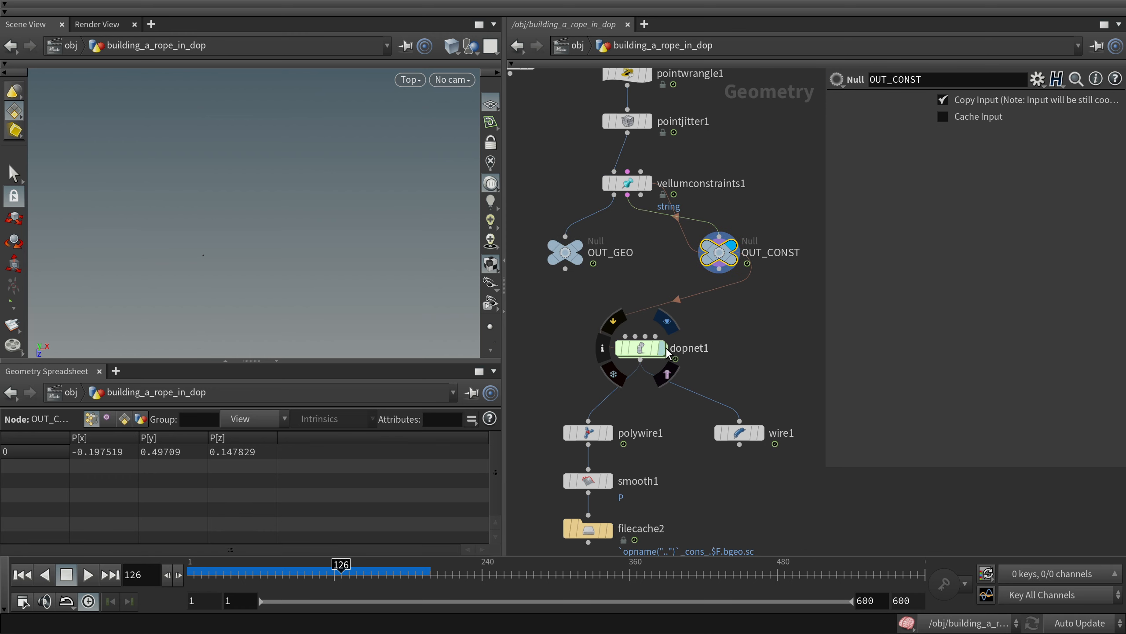
left_click(643, 348)
mouse_move(308, 580)
left_mouse_down()
mouse_move(256, 576)
mouse_move(290, 576)
left_mouse_up()
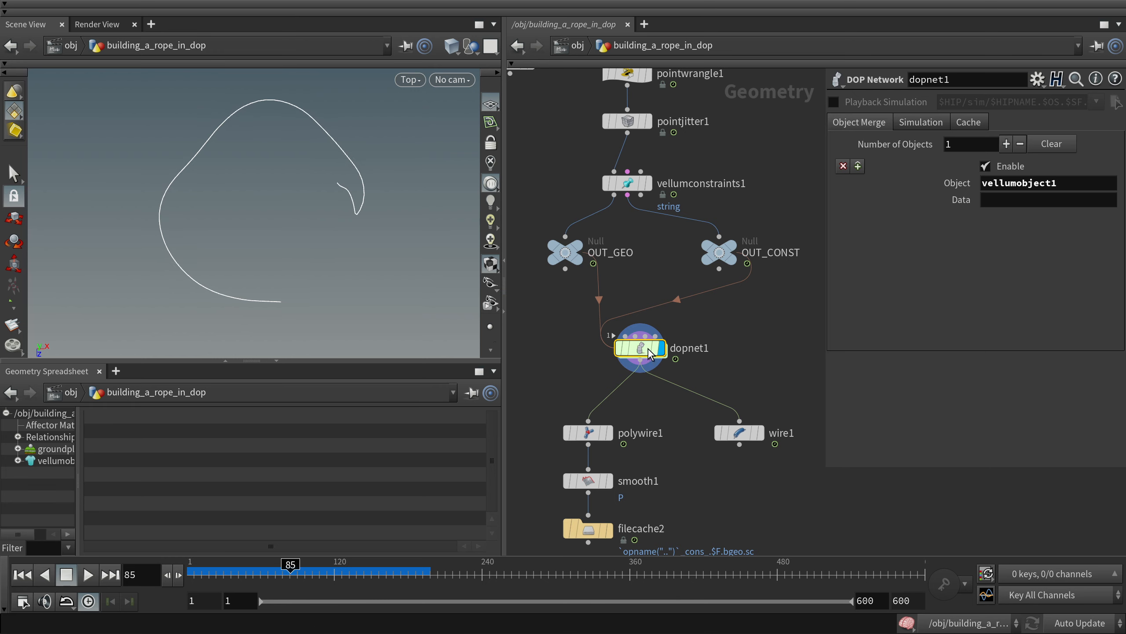
Step: Inspect the OUT_GEO and OUT_CONST nulls and the dynamics network inside dopnet1
left_click(564, 251)
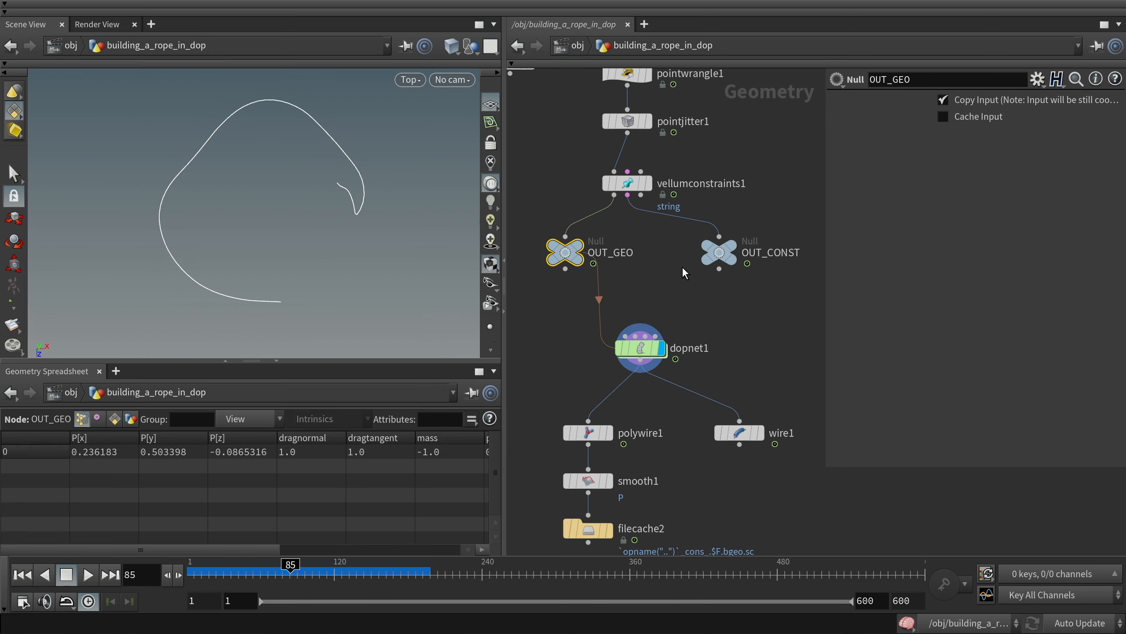
left_click(709, 261)
double_click(641, 351)
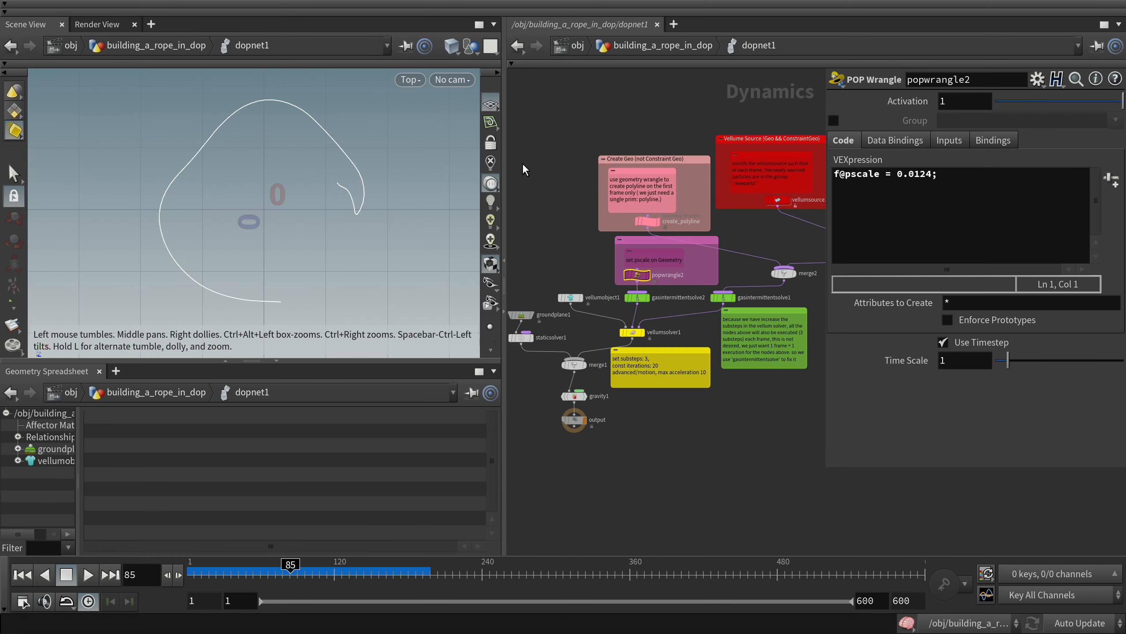
left_click(634, 44)
double_click(638, 342)
scroll(665, 257, "up", 6)
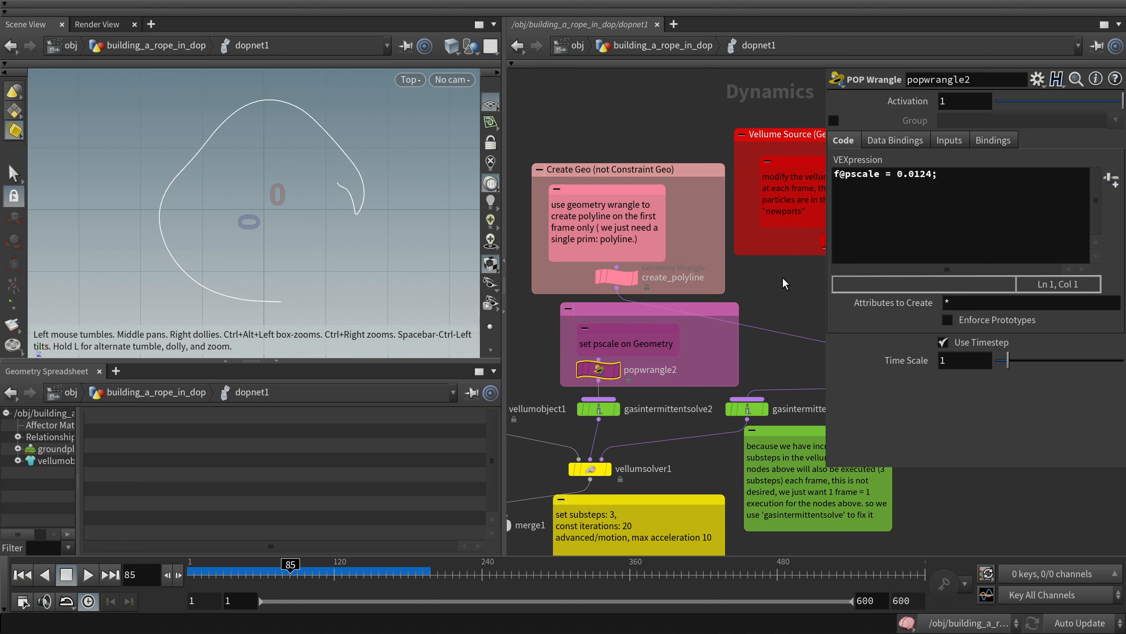
Step: Return to the rope's geometry network, scrub the simulation to frame 52 and enter dopnet1 again
left_click(663, 45)
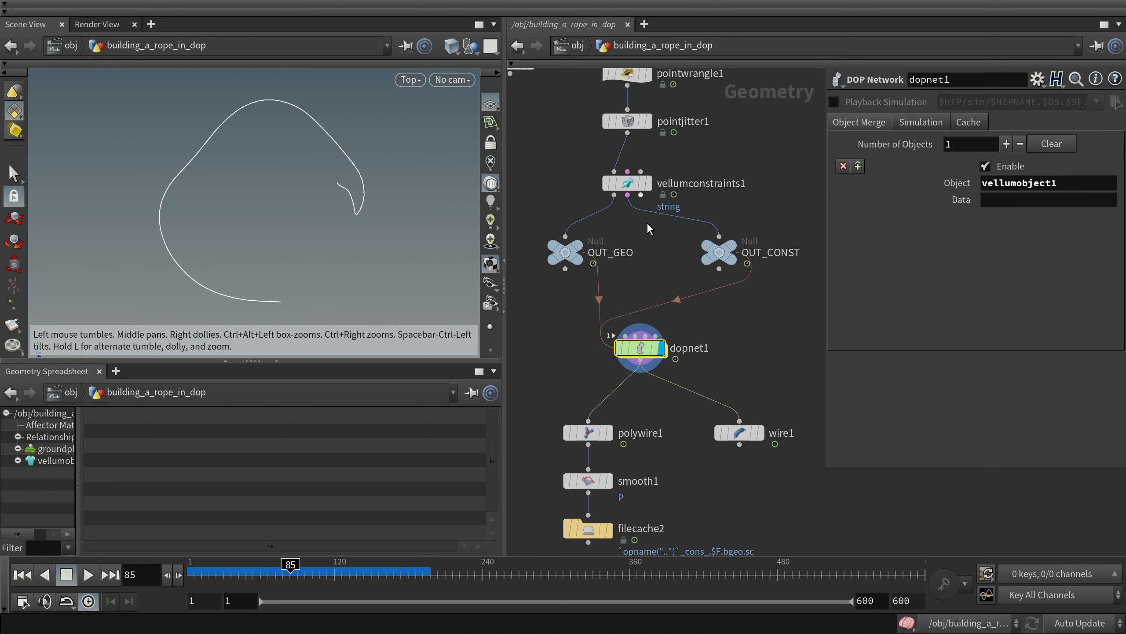
left_click_drag(275, 573, 249, 573)
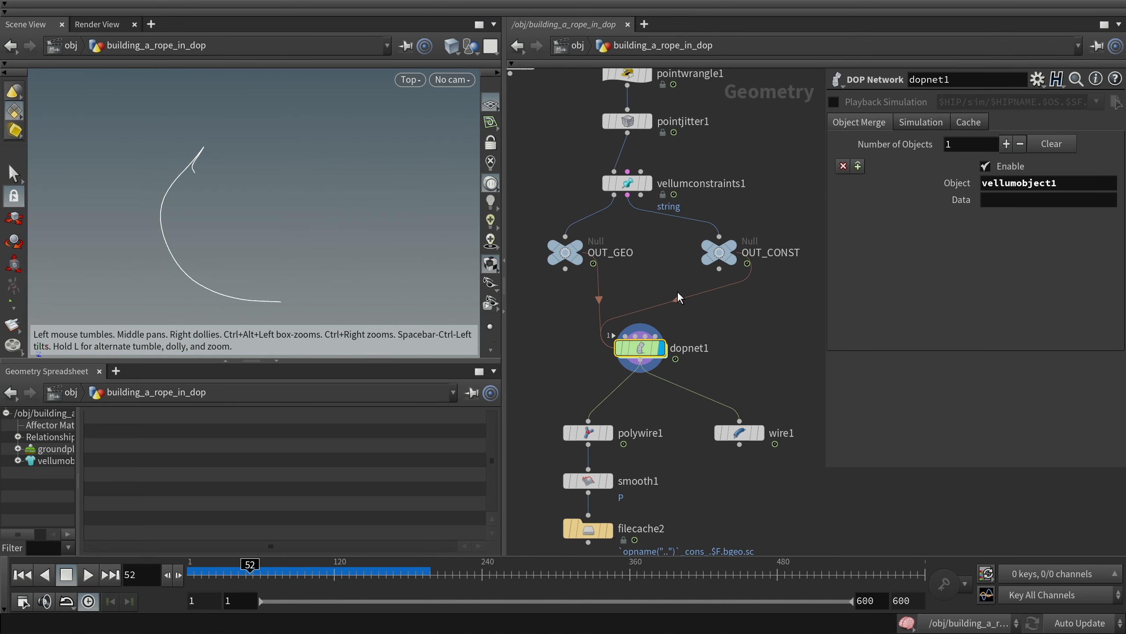
double_click(640, 350)
scroll(747, 241, "up", 5)
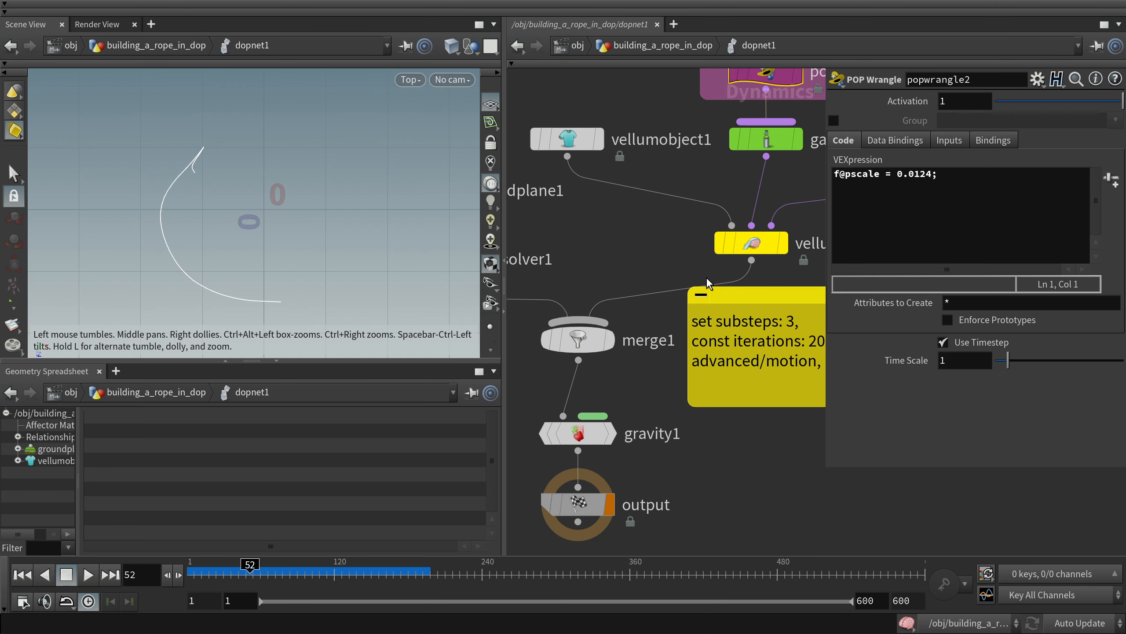
scroll(658, 326, "down", 2)
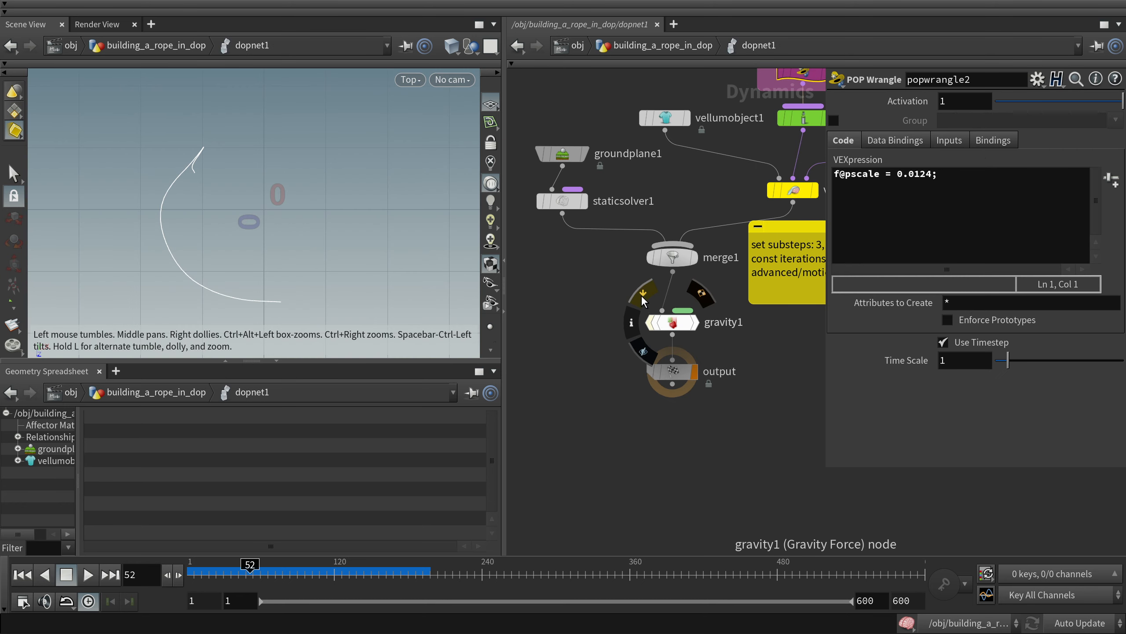
Step: Select groundplane1 and staticsolver1 together and move them further away from merge1
left_click_drag(529, 286, 539, 157)
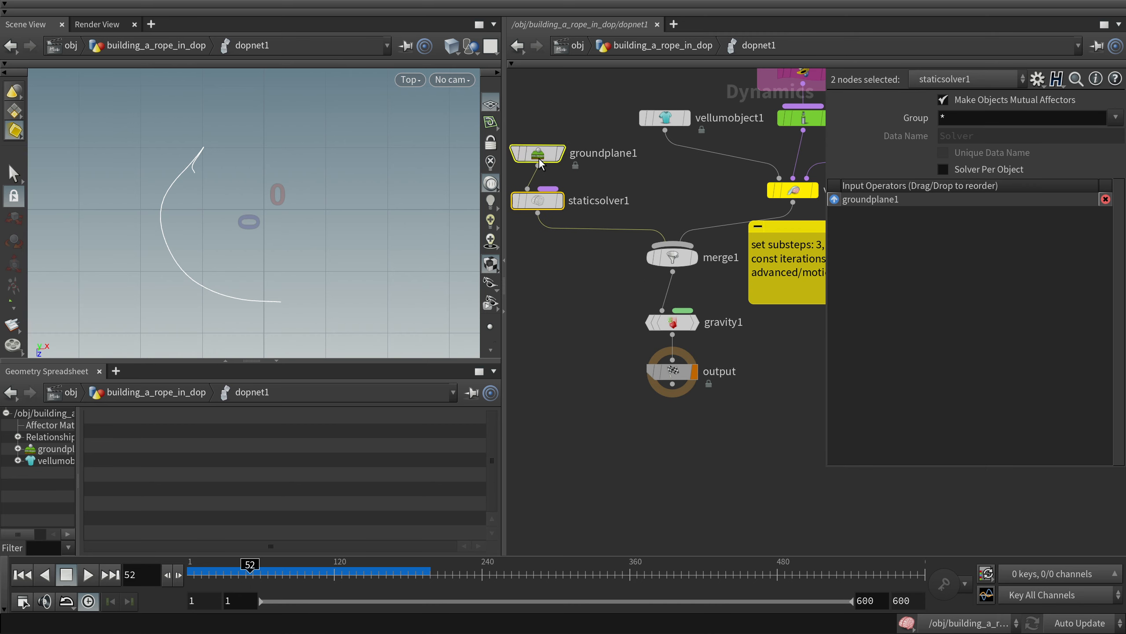
middle_click_drag(618, 304, 607, 297)
left_click_drag(543, 141, 525, 144)
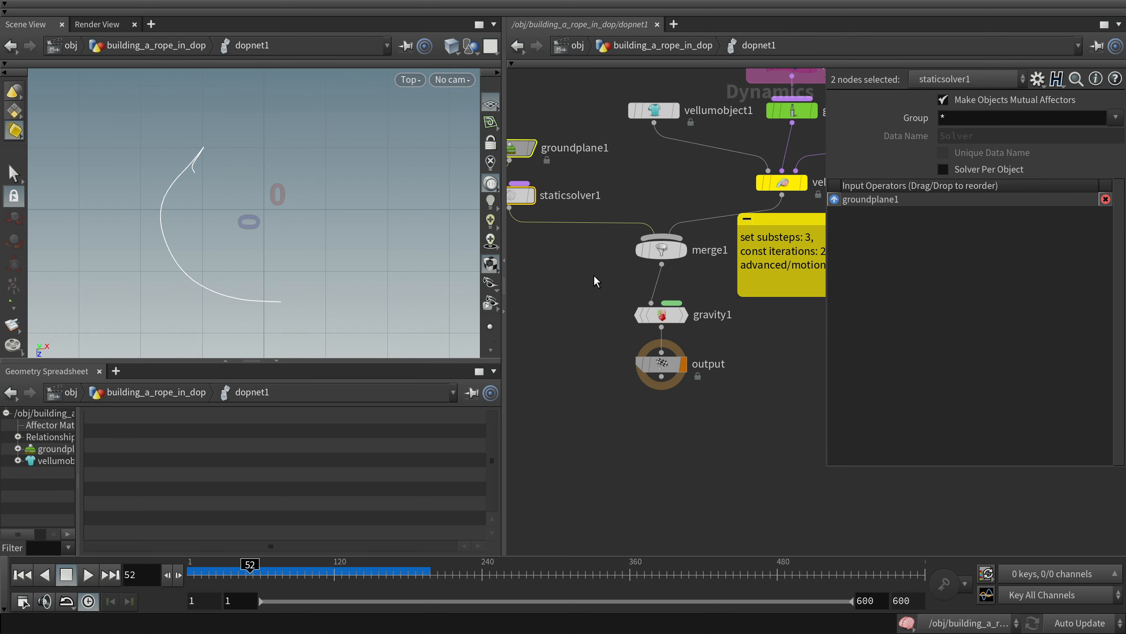
middle_click_drag(595, 268, 580, 270)
Step: Select merge1, gravity1 and output together and move them further away from vellumsolver1
left_click_drag(580, 239, 671, 432)
left_click(646, 243)
key("Escape")
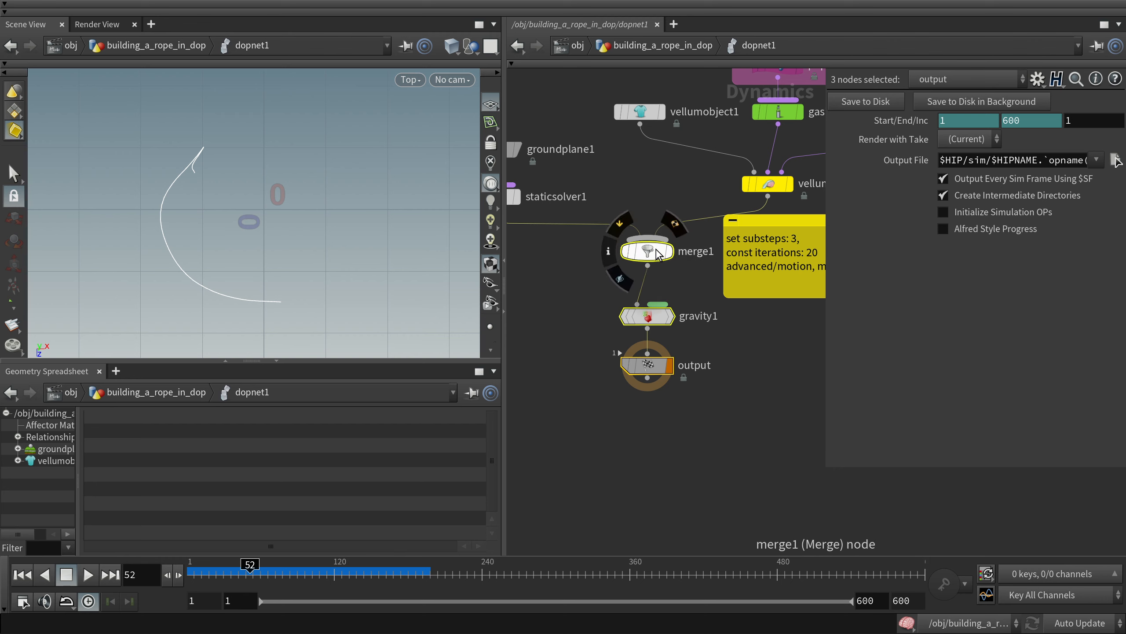
left_click_drag(652, 251, 577, 312)
Step: Select vellumobject1, review its creation parameters and shift it slightly away from the intermittent solve node
left_click(665, 177)
middle_click_drag(666, 174, 619, 214)
left_click(599, 151)
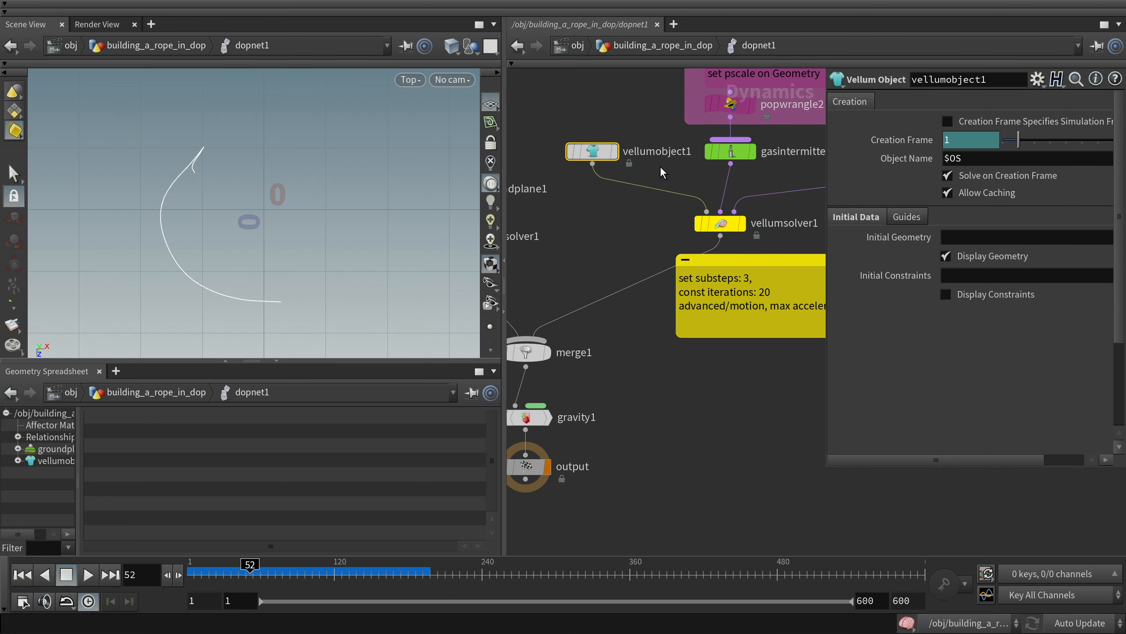
left_click_drag(578, 147, 570, 148)
Step: Move vellumsolver1 and its yellow settings note closer to vellumobject1, keeping vellumobject1 selected
left_click_drag(720, 223, 659, 234)
left_click_drag(776, 263, 751, 280)
left_click(666, 234)
left_click_drag(563, 110, 669, 199)
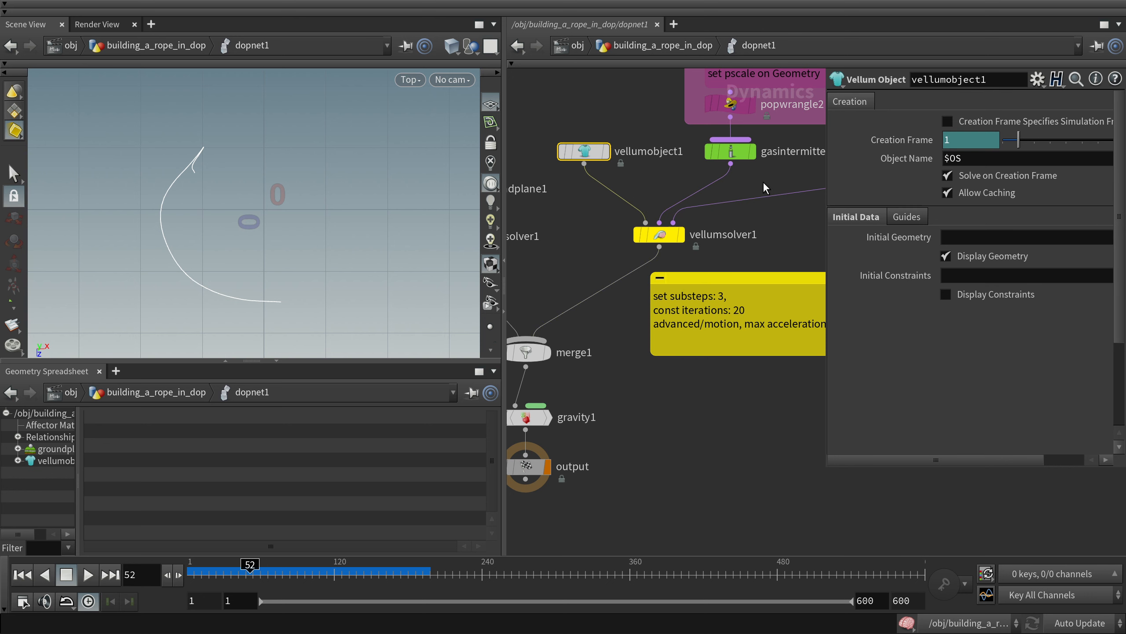
middle_click_drag(650, 184, 681, 170)
left_click_drag(562, 105, 619, 206)
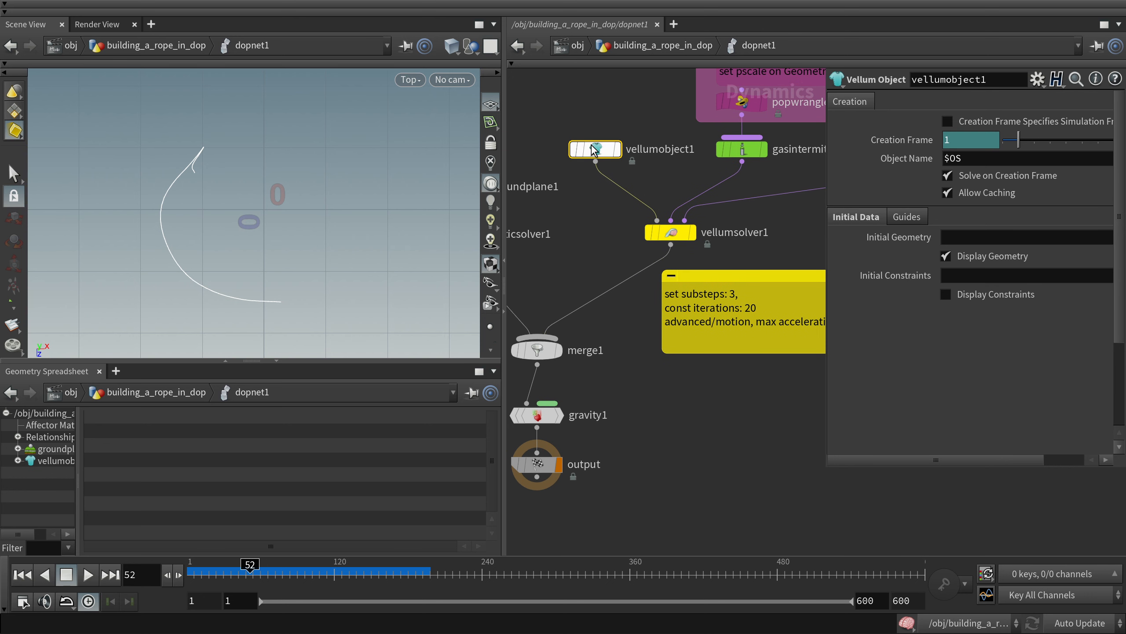
Step: Select popwrangle2, its pscale note and gasintermittentsolve2 together and move them directly above vellumsolver1
scroll(677, 217, "down", 3)
scroll(677, 217, "up", 5)
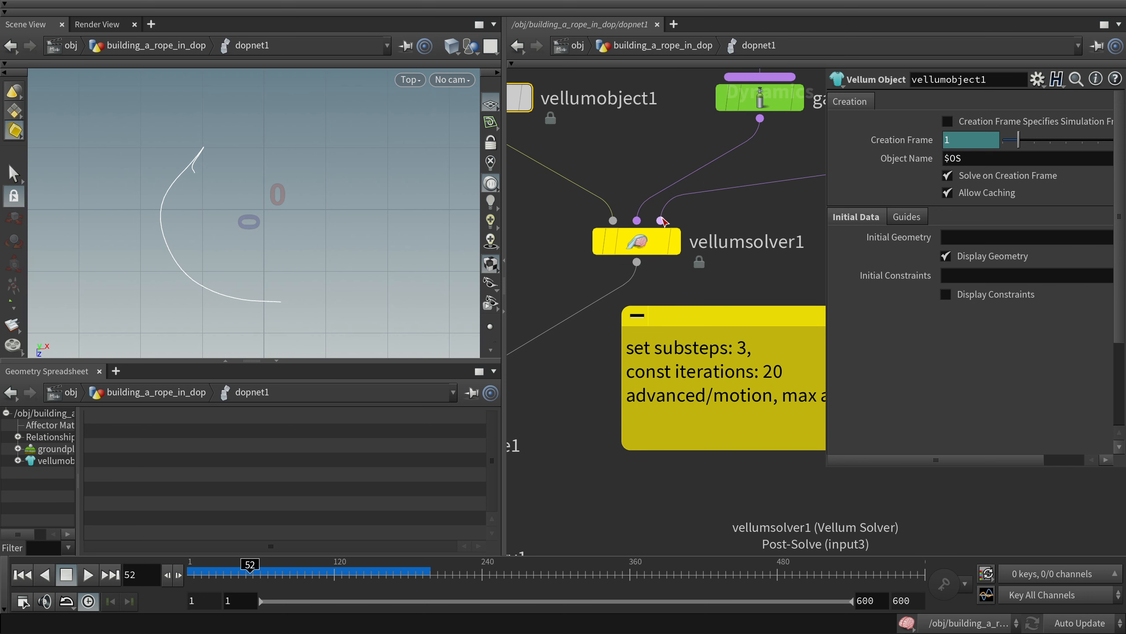
scroll(663, 220, "down", 5)
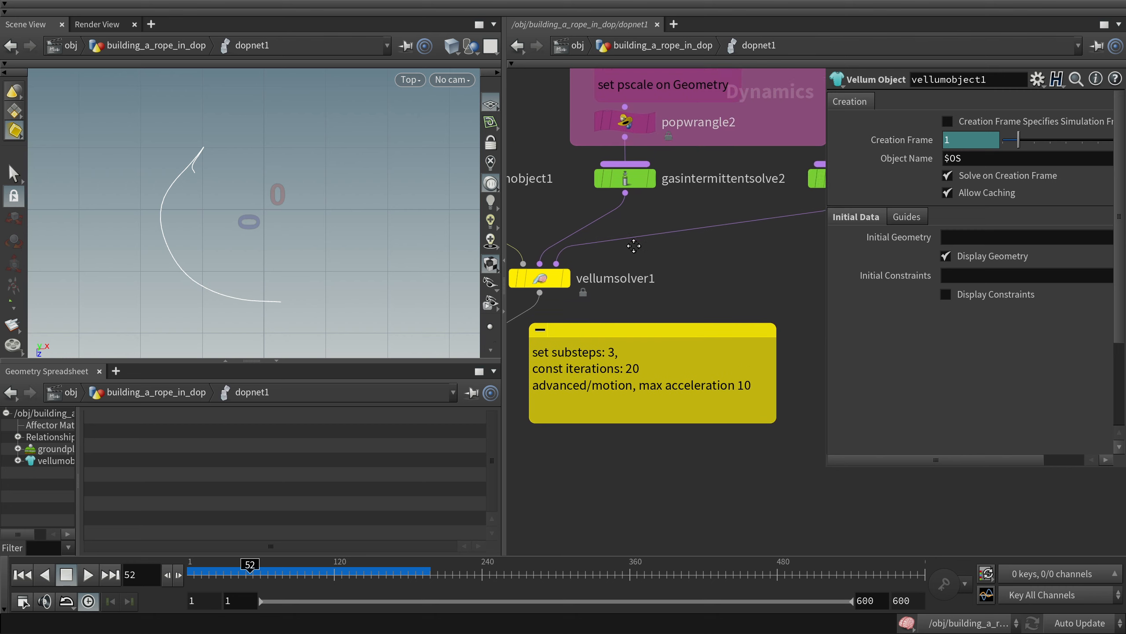
scroll(644, 261, "up", 2)
left_click_drag(573, 158, 588, 232)
scroll(688, 229, "up", 1)
middle_click_drag(688, 229, 627, 220)
scroll(628, 220, "down", 3)
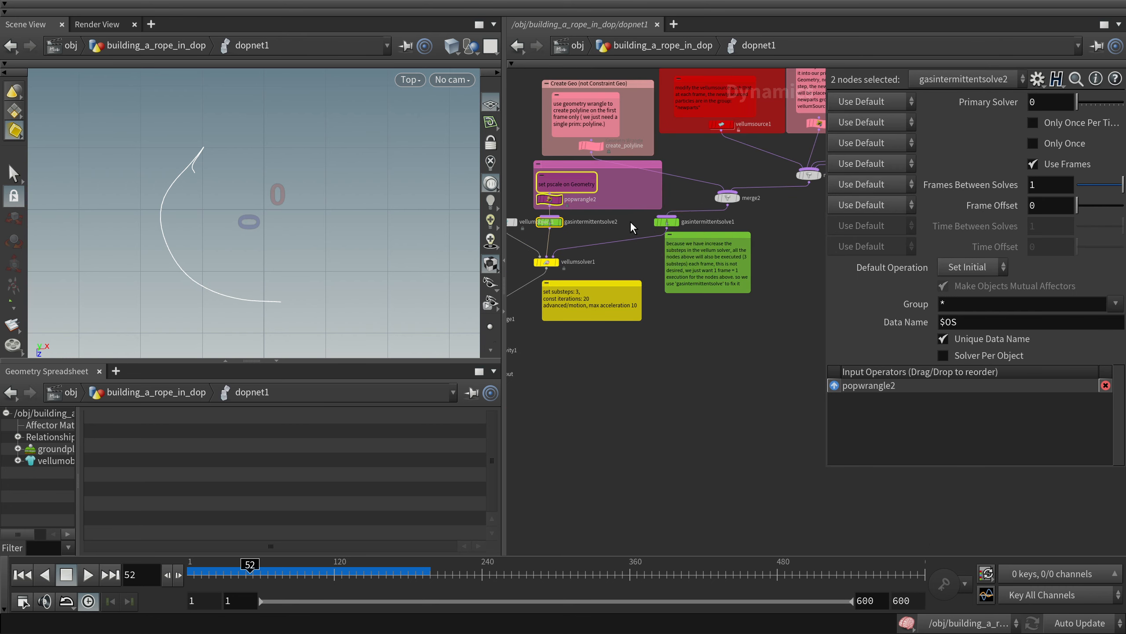
Step: Move gasintermittentsolve1 slightly closer to vellumsolver1
left_click_drag(668, 223, 643, 229)
scroll(556, 257, "up", 4)
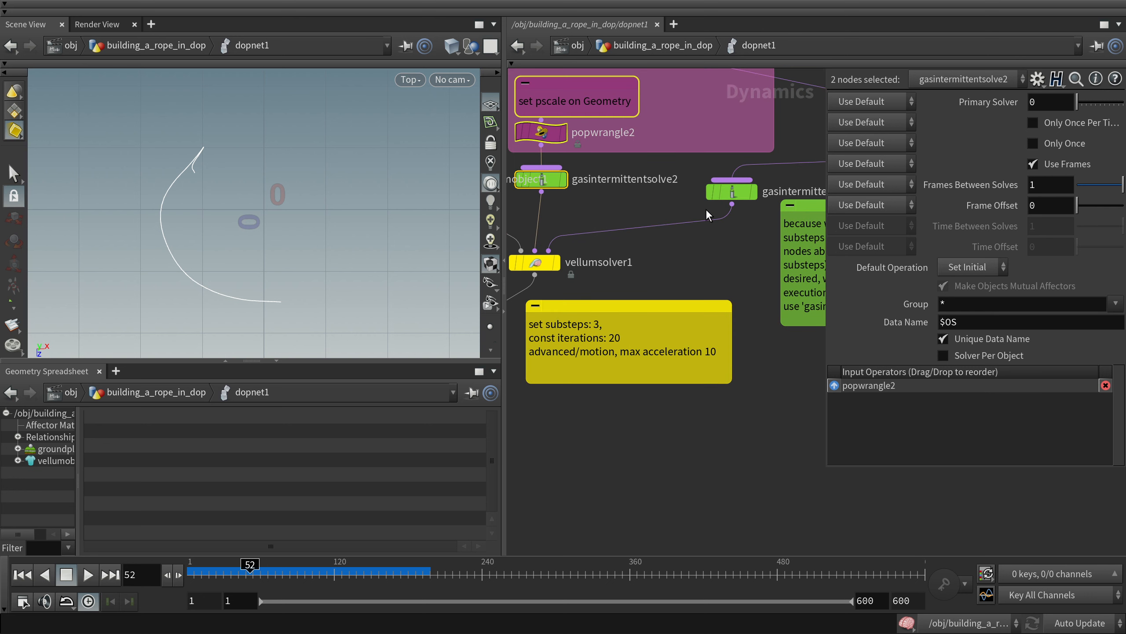
scroll(691, 200, "down", 3)
scroll(656, 180, "up", 5)
scroll(661, 182, "down", 3)
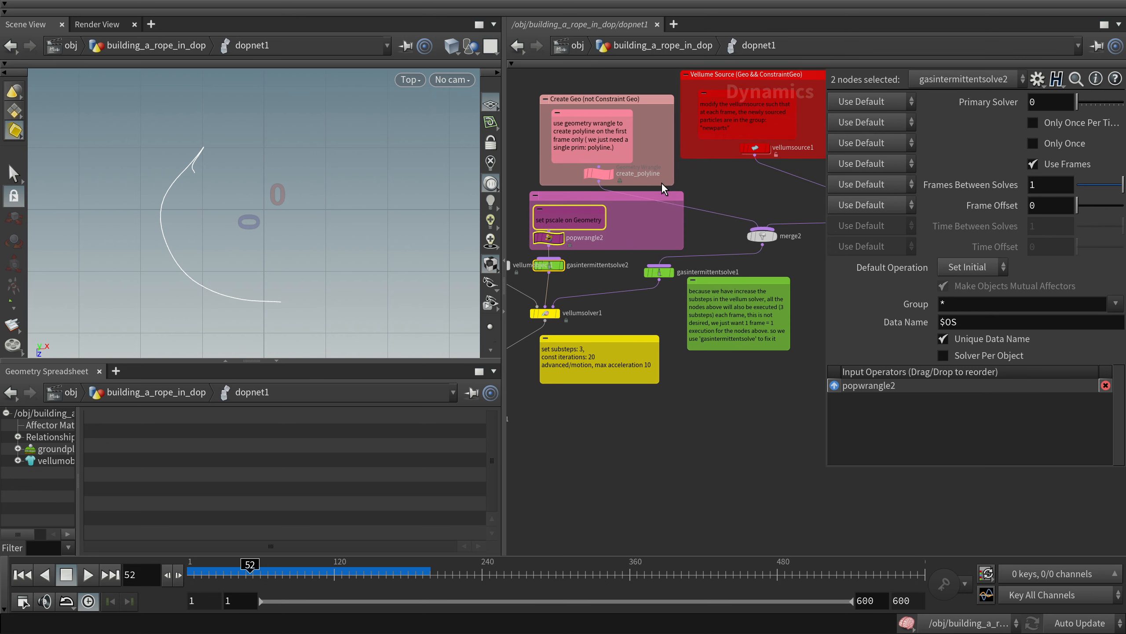
Step: Select the create_polyline geometry wrangle and review its VEX code that adds a polyline primitive
scroll(658, 191, "up", 4)
left_click(615, 188)
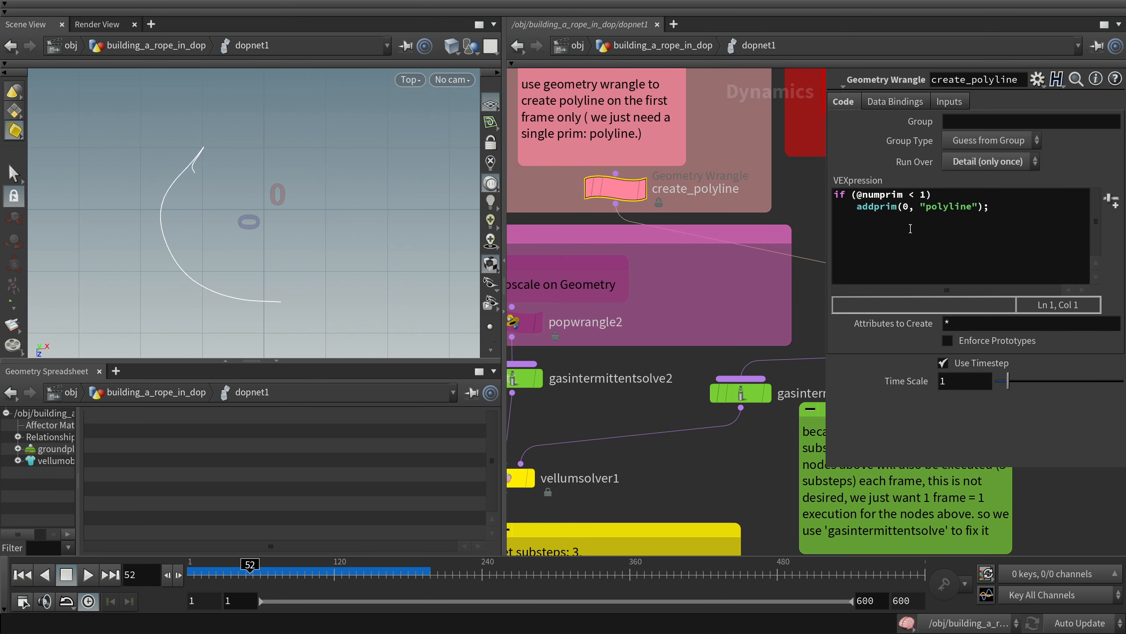
scroll(679, 192, "down", 3)
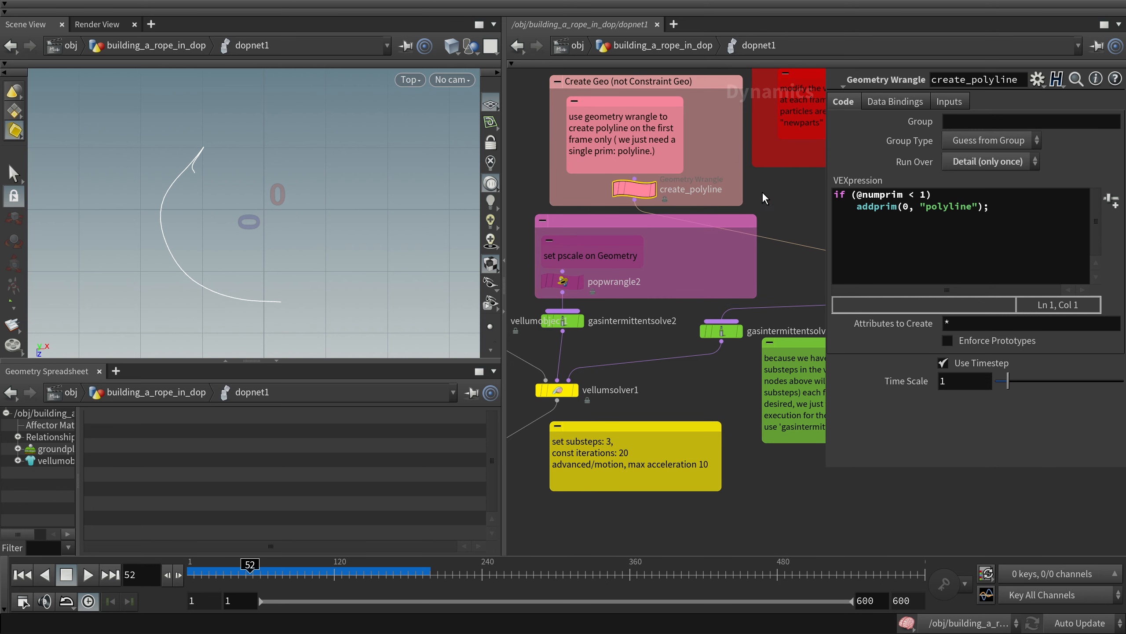
left_click_drag(1037, 222, 809, 192)
left_click(938, 208)
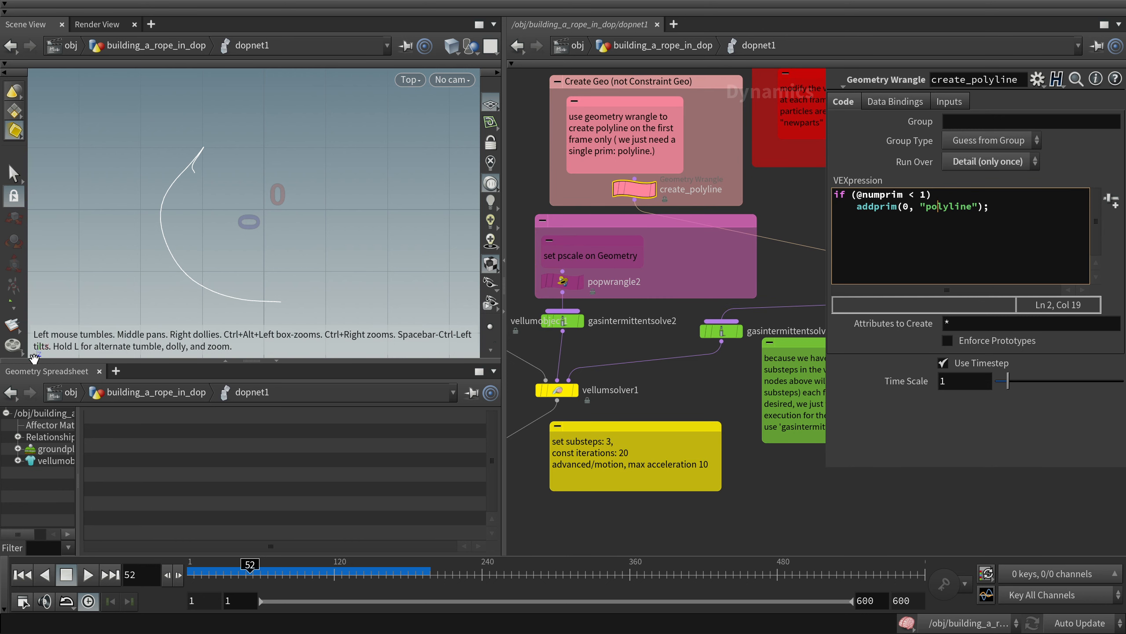
left_click_drag(854, 196, 816, 193)
left_click(753, 223)
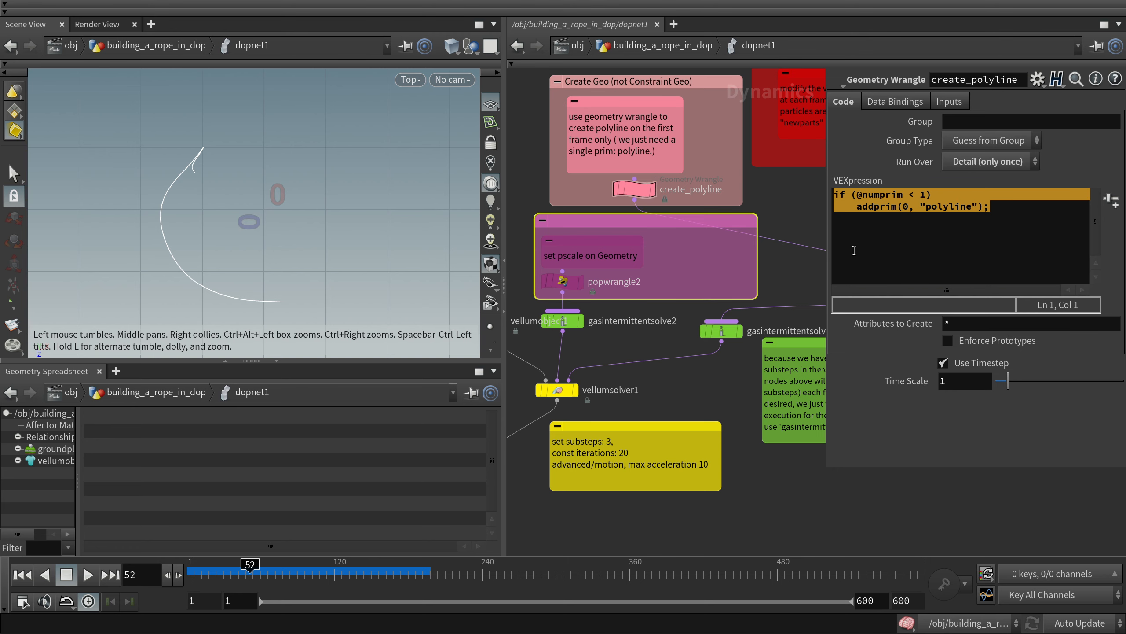
Step: In building_a_rope_in_dop, add a Null node fed by dopnet1, display it and list its primitives in the geometry spreadsheet
left_click(645, 45)
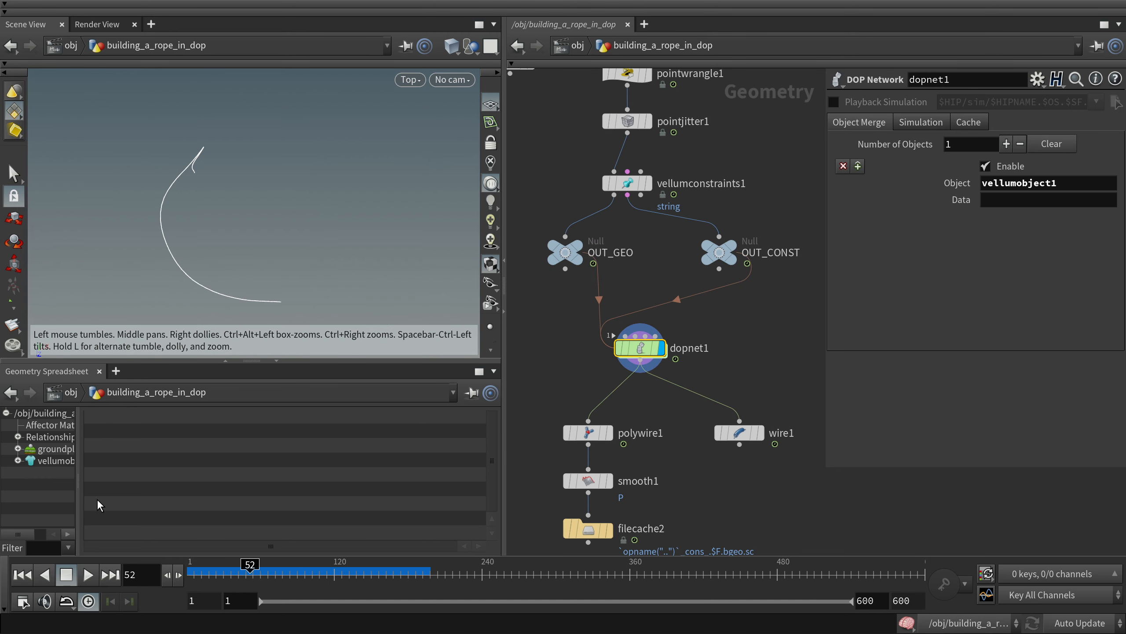
left_click(594, 432)
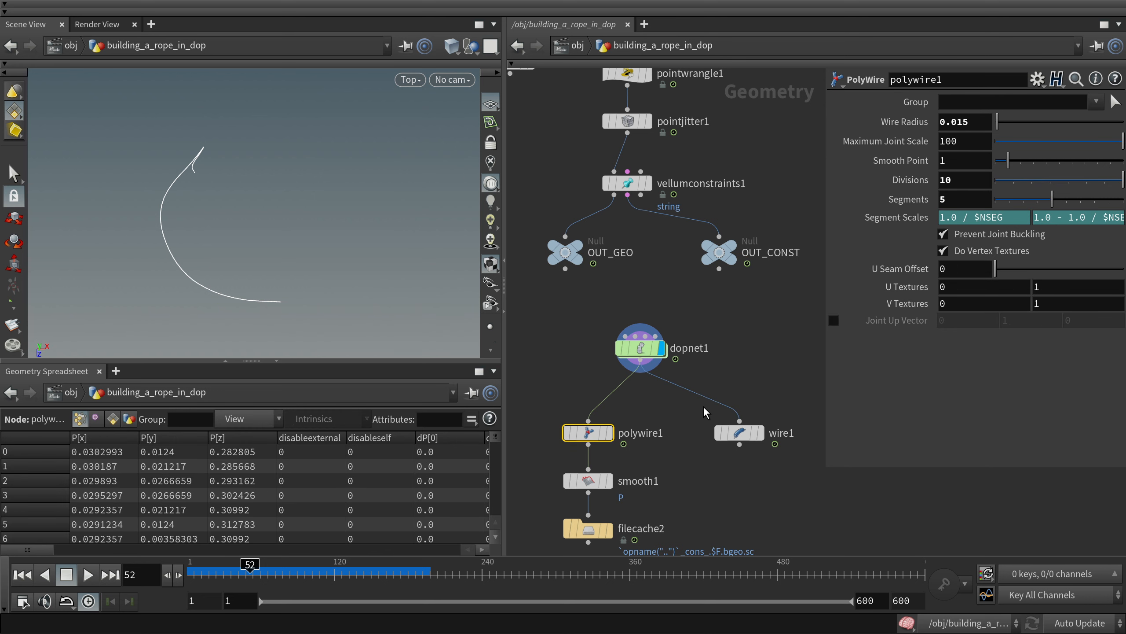
key("Tab")
type("null")
key("Return")
left_click(579, 376)
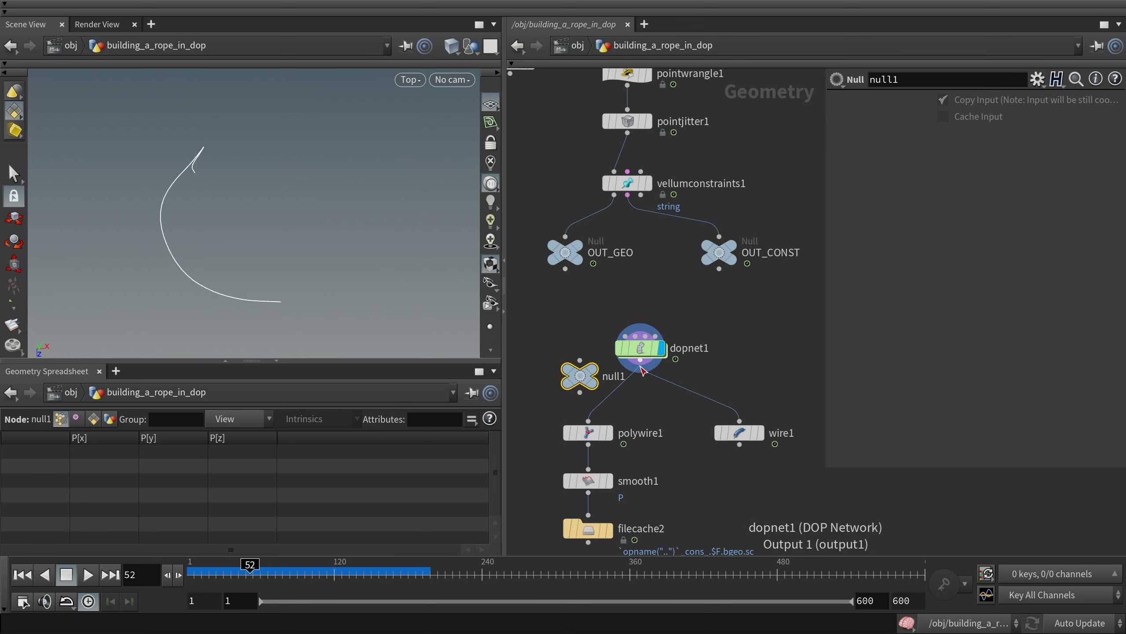
left_click(94, 418)
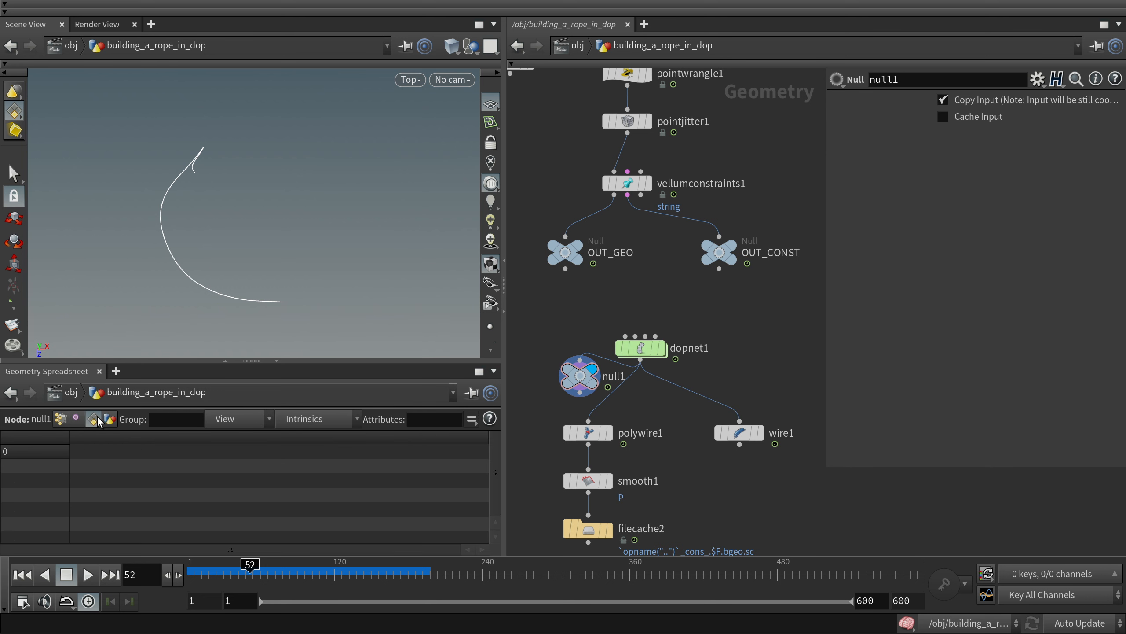
Step: Return inside dopnet1, recheck the create_polyline condition and inspect the input operators of merge2
double_click(641, 349)
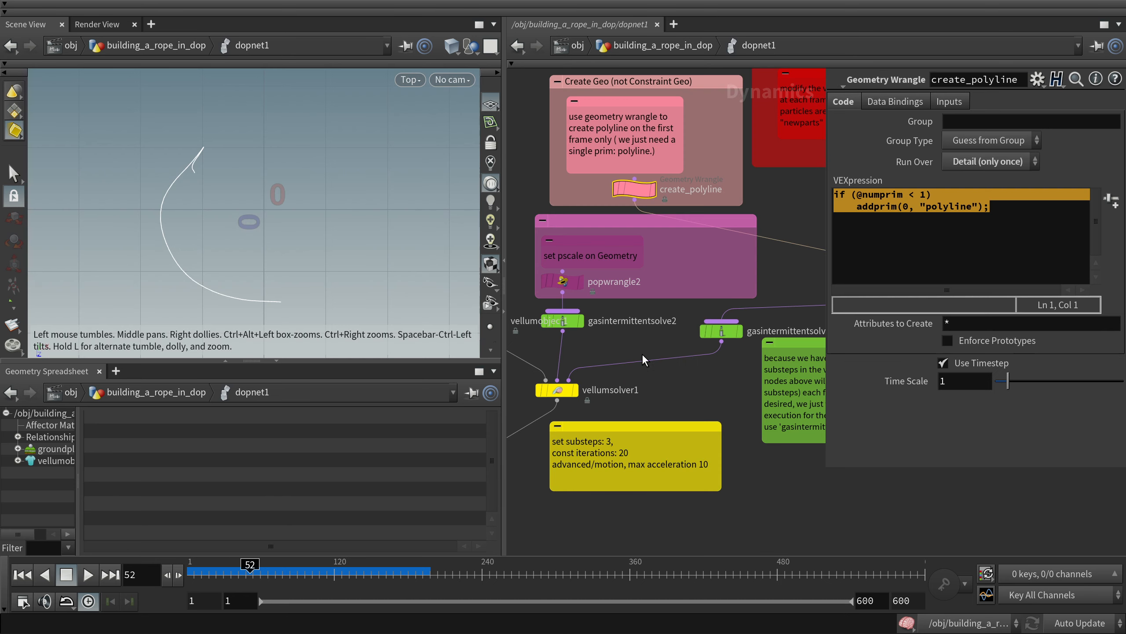
left_click(904, 195)
middle_click_drag(793, 235, 641, 178)
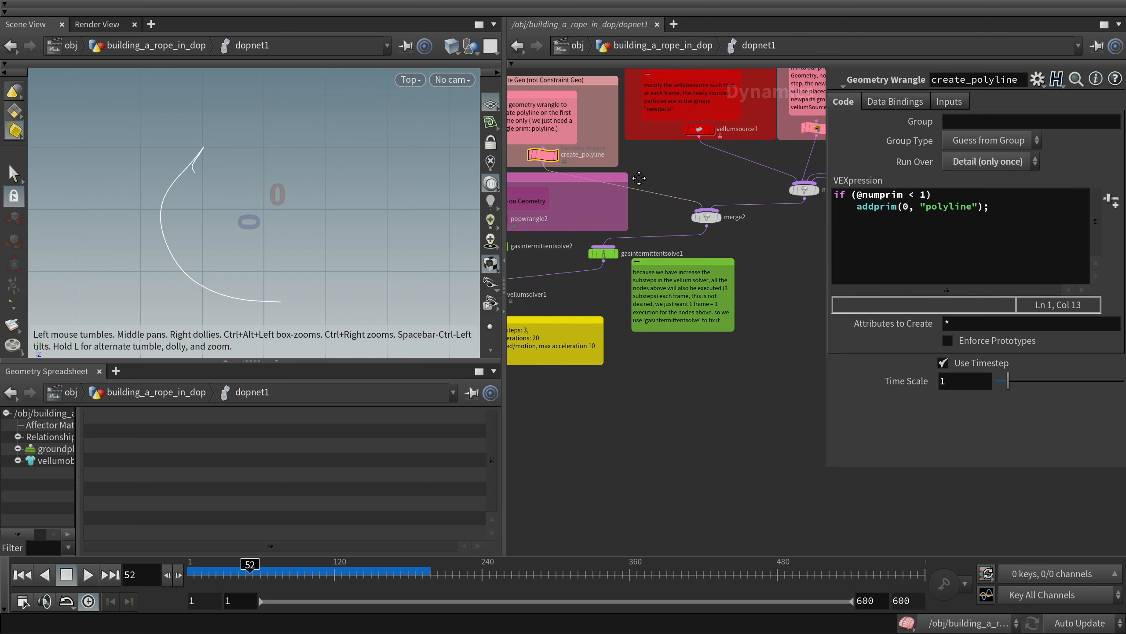
scroll(656, 182, "up", 2)
left_click(709, 235)
scroll(713, 258, "down", 3)
middle_click_drag(731, 191, 659, 206)
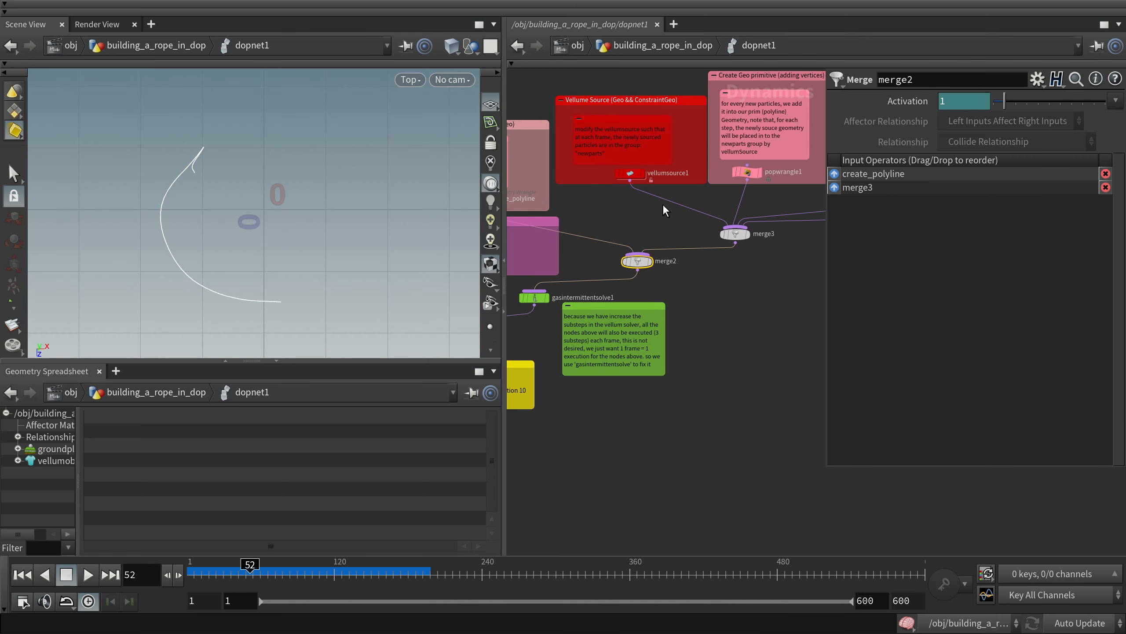
Step: Inspect the SOP path of vellumsource1, then display the OUT_GEO null it references and scrub to frame 66
scroll(661, 199, "up", 3)
left_click(607, 158)
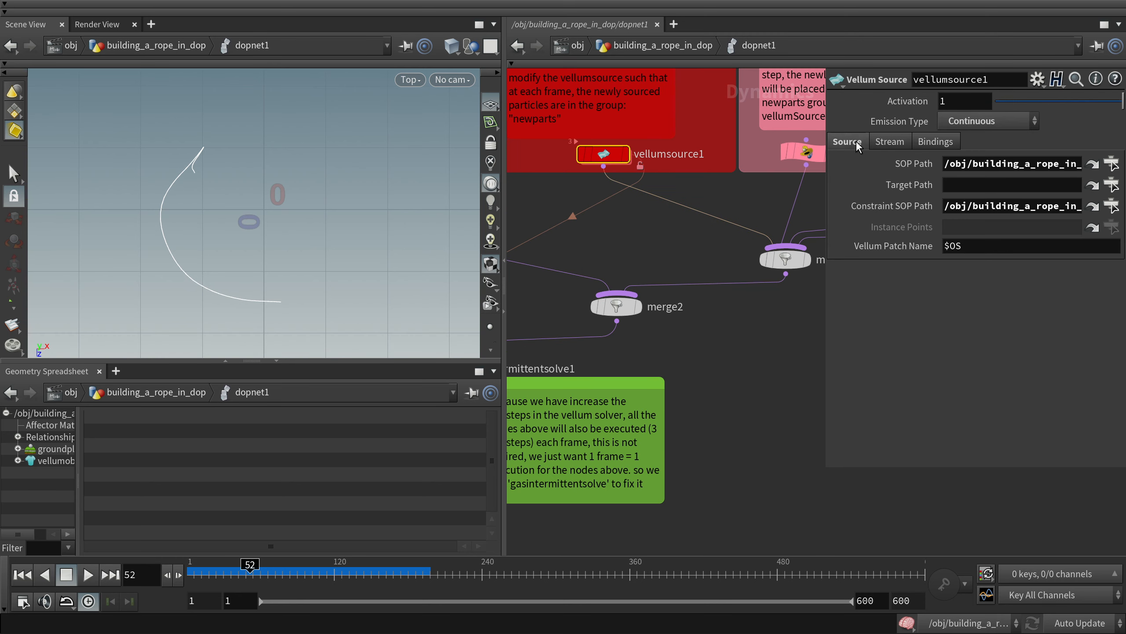
left_click_drag(957, 164, 1096, 164)
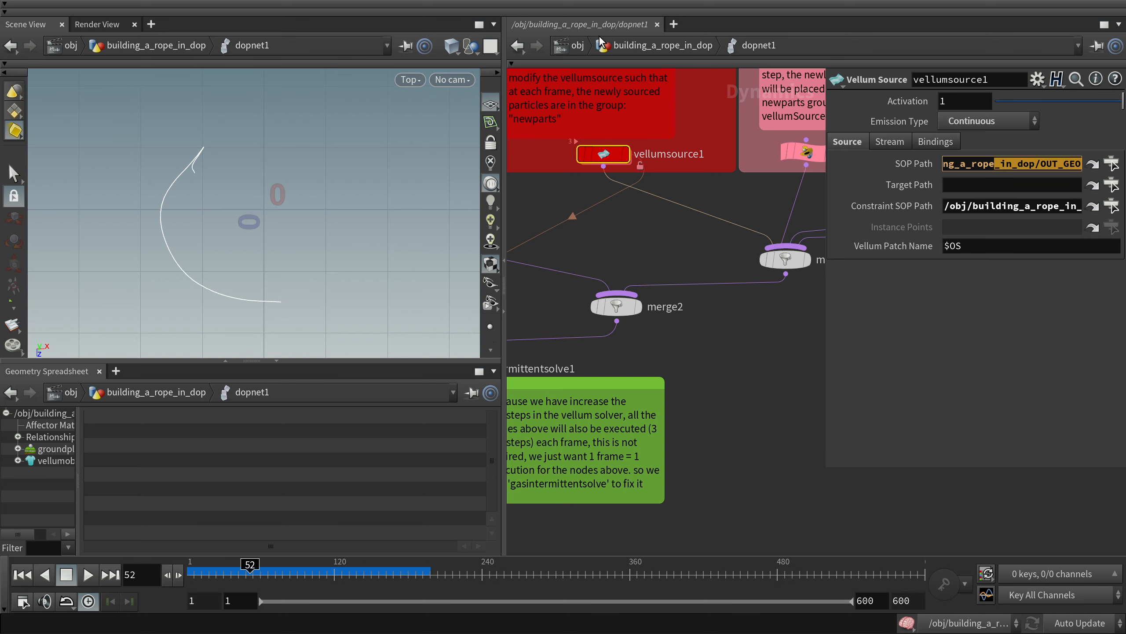
left_click(660, 44)
left_click(565, 252)
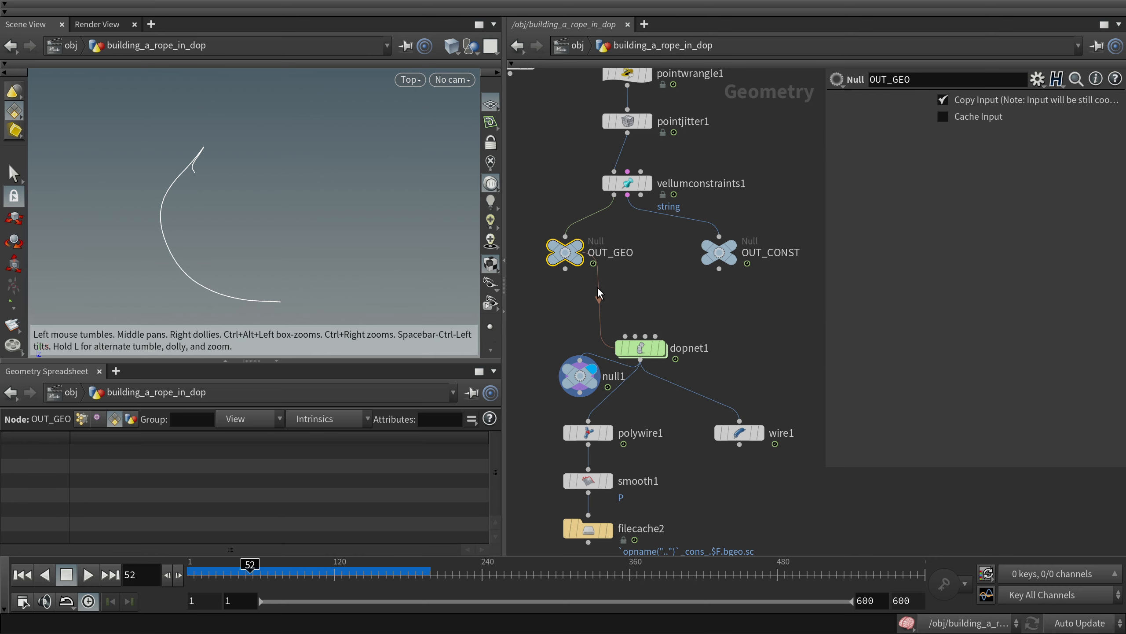
left_click(593, 225)
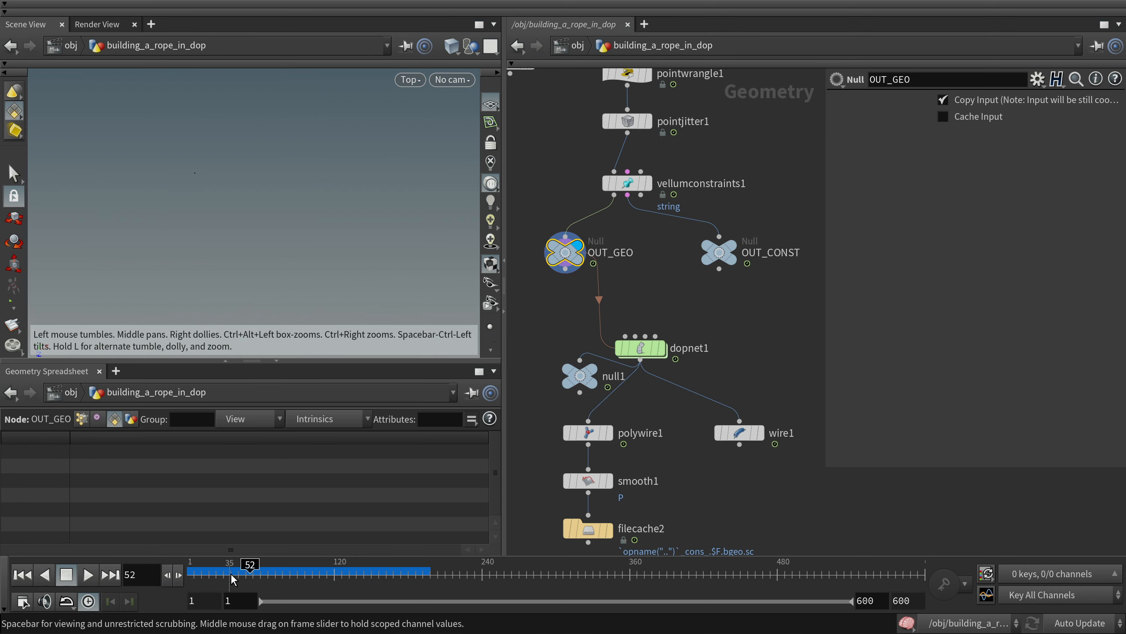
mouse_move(640, 354)
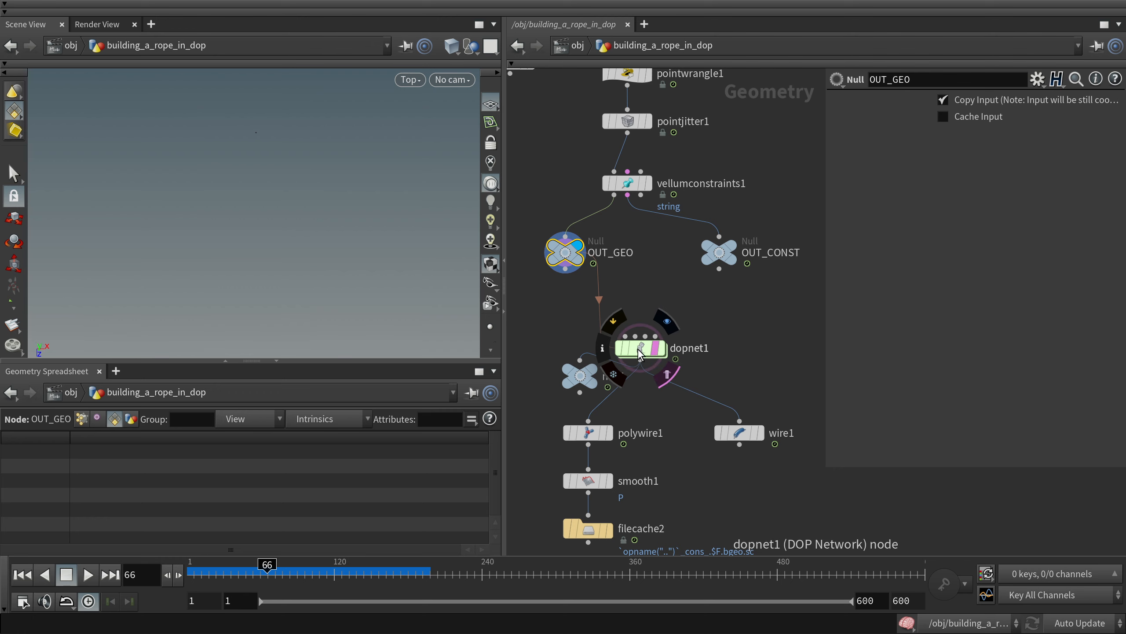
Step: Back in dopnet1, check vellumsource1's activation and constraint SOP path, then inspect the OUT_CONST null it references
double_click(643, 349)
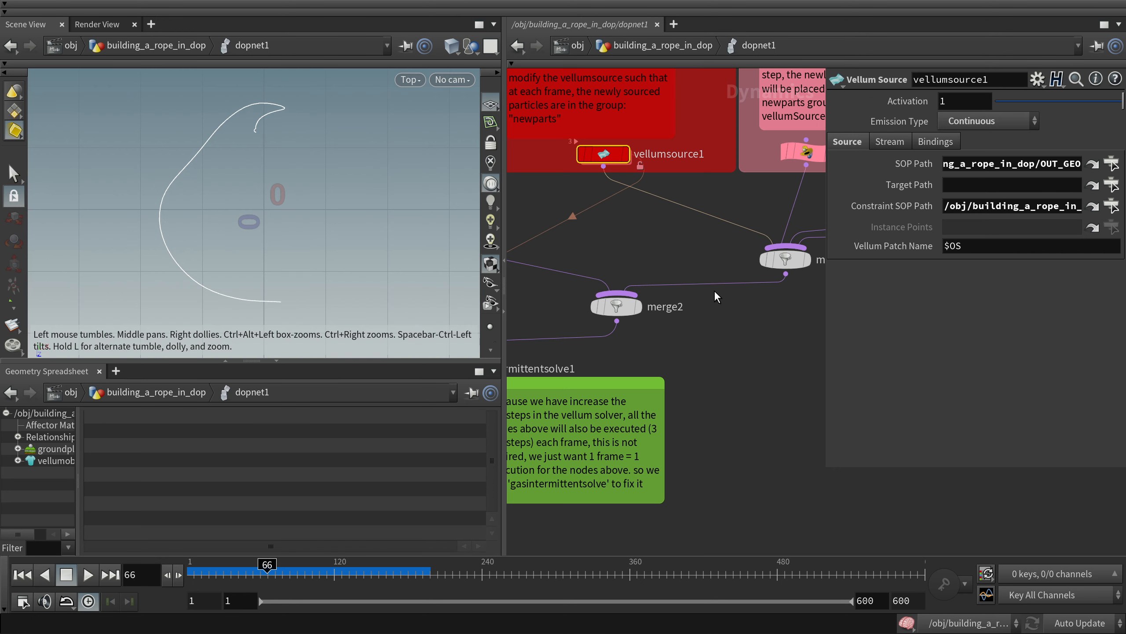
left_click(969, 101)
scroll(789, 200, "down", 2)
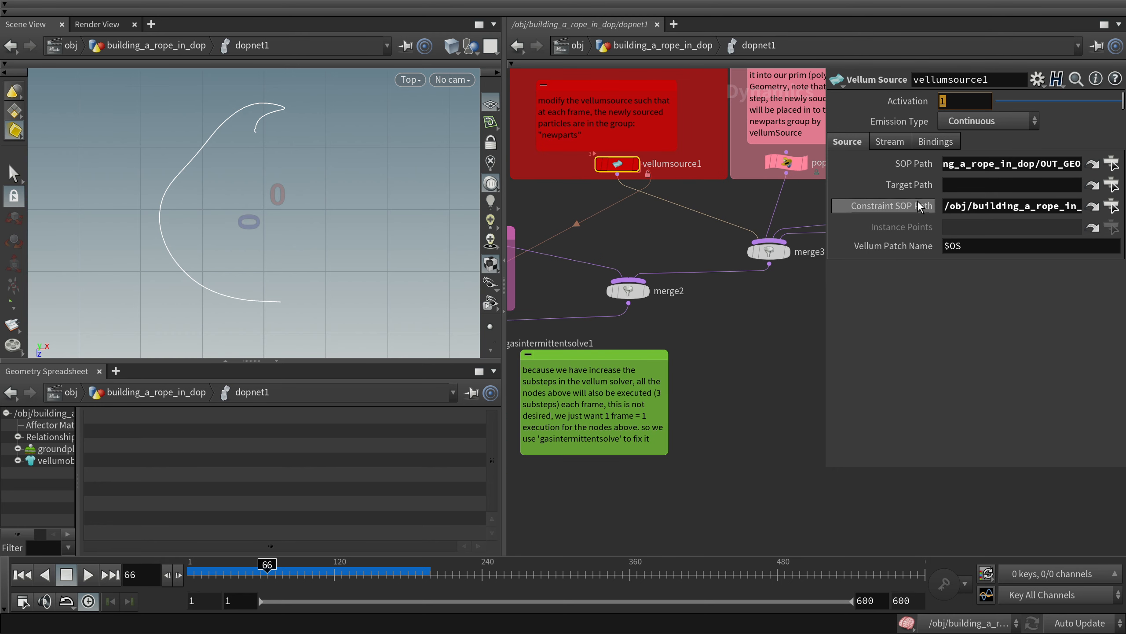
left_click(1011, 205)
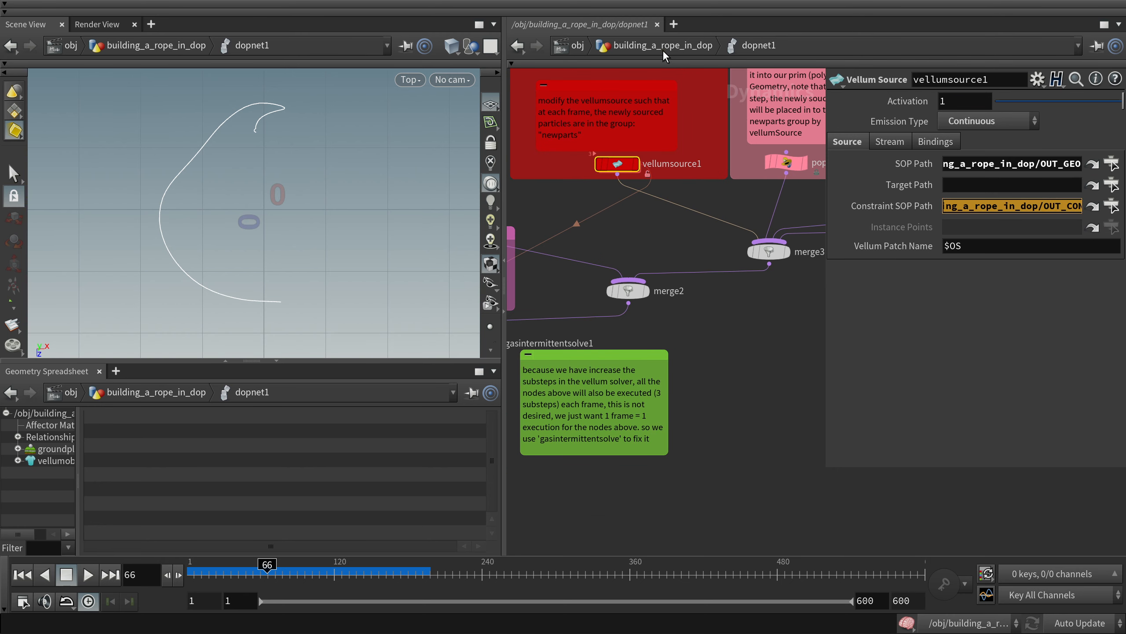
left_click(662, 46)
left_click(723, 251)
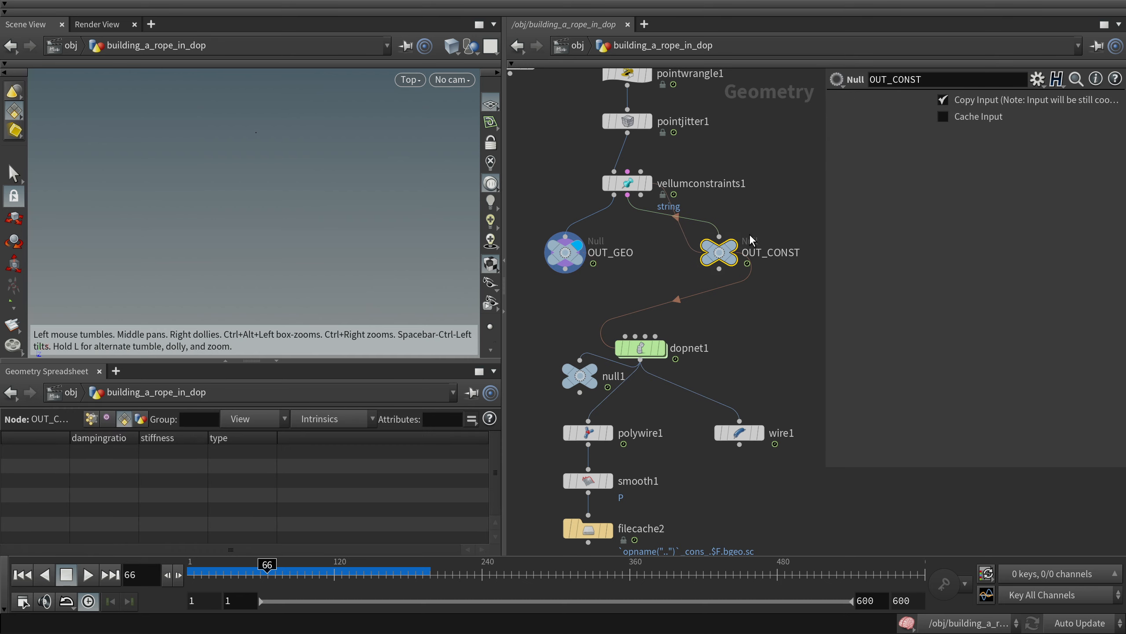
Step: Return inside dopnet1 and examine popwrangle1's addvertex code, its inputs and its Geometry binding
double_click(642, 349)
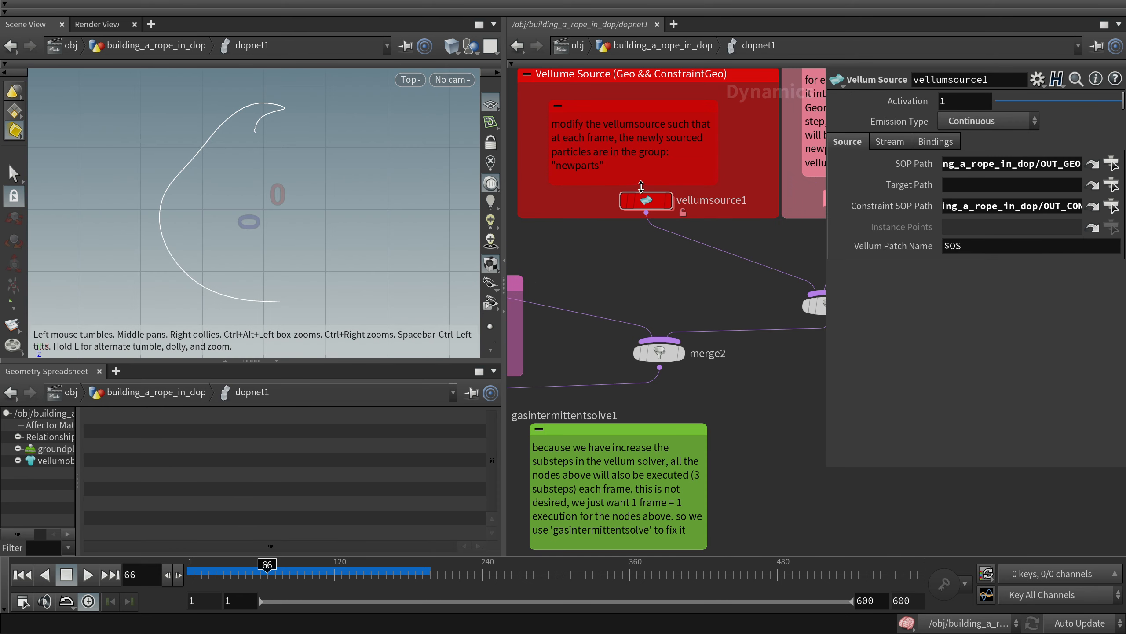
scroll(726, 220, "down", 3)
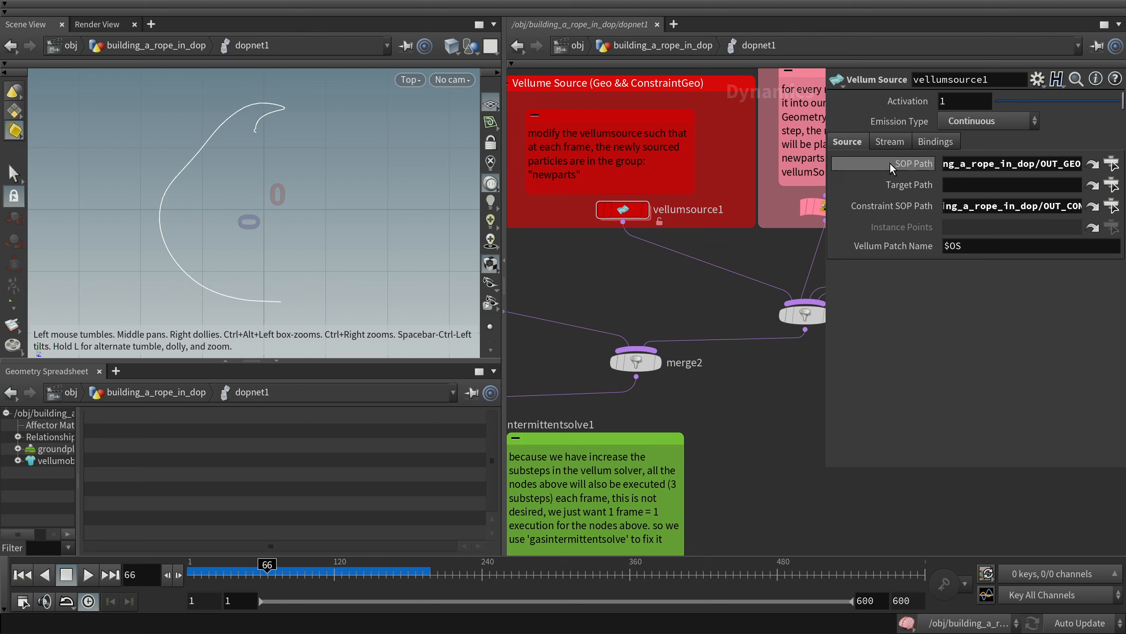
scroll(674, 225, "up", 3)
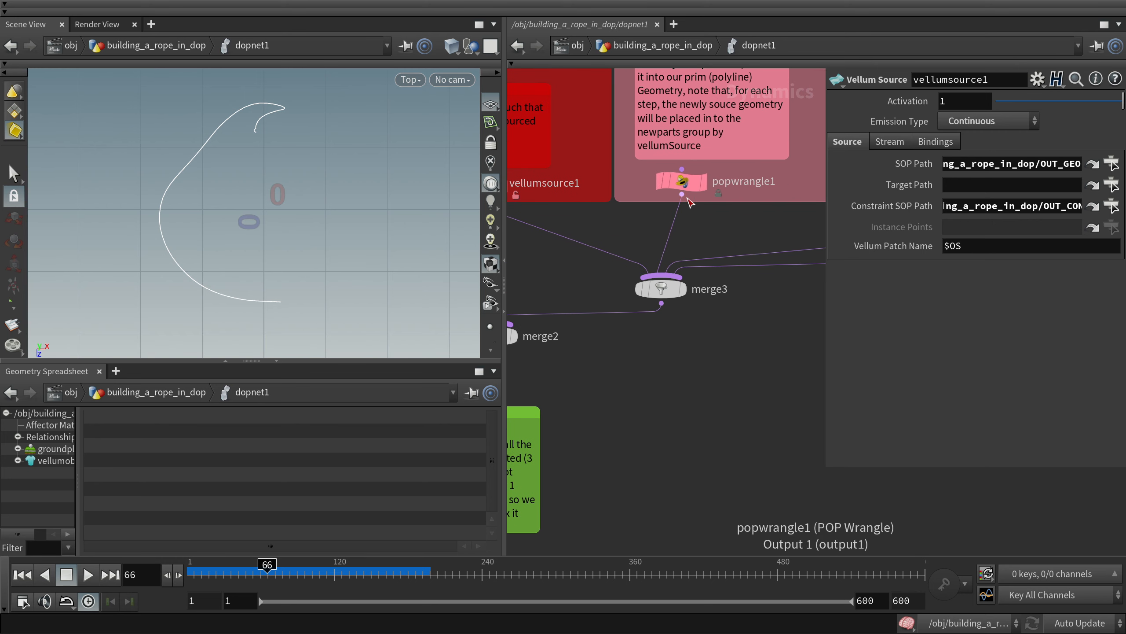
left_click(685, 189)
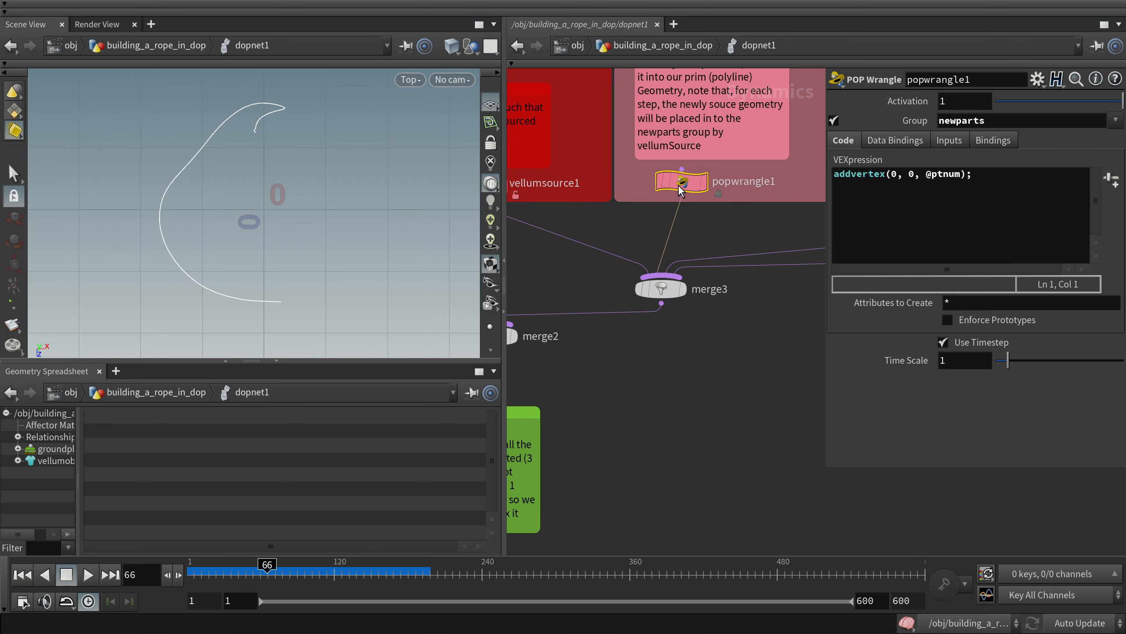
left_click(948, 140)
left_click(998, 140)
left_click_drag(1006, 165, 852, 160)
left_click(706, 180)
left_click_drag(1036, 161, 799, 165)
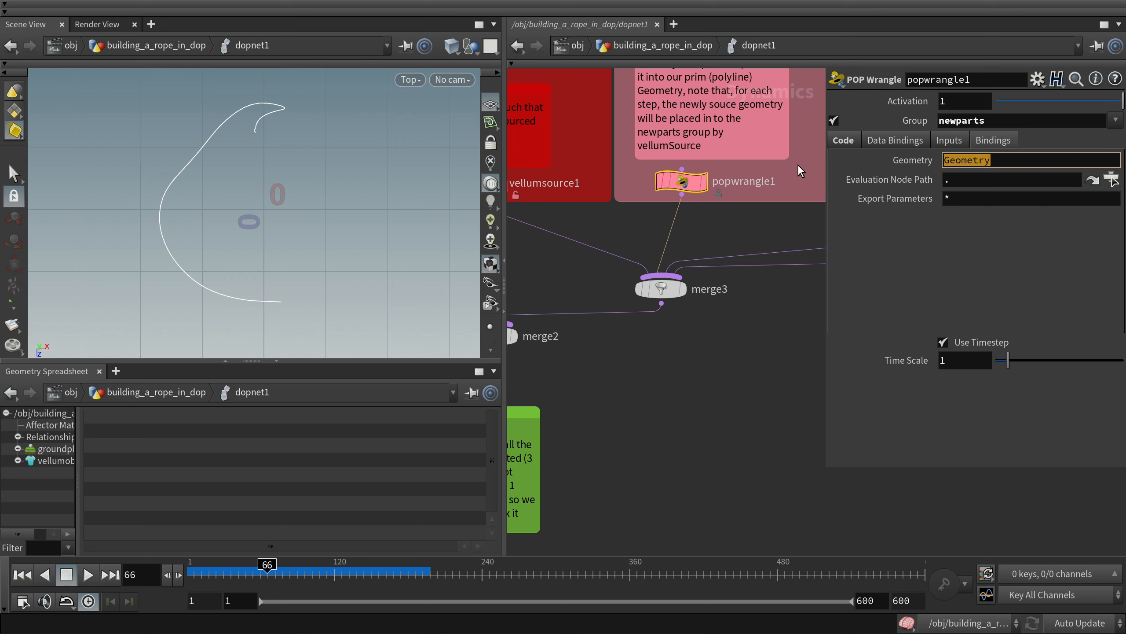
left_click(694, 244)
Step: Scrub to frame 78, then review vellumsource1 and the newparts group setting of popwrangle1
scroll(754, 204, "up", 3)
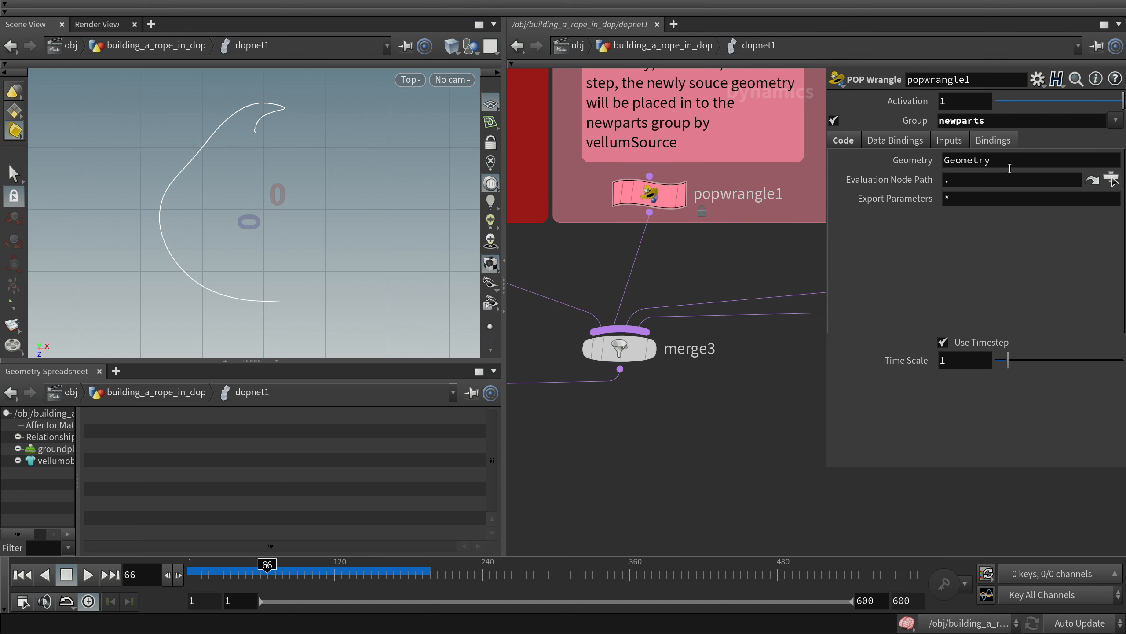
left_click_drag(260, 565, 282, 566)
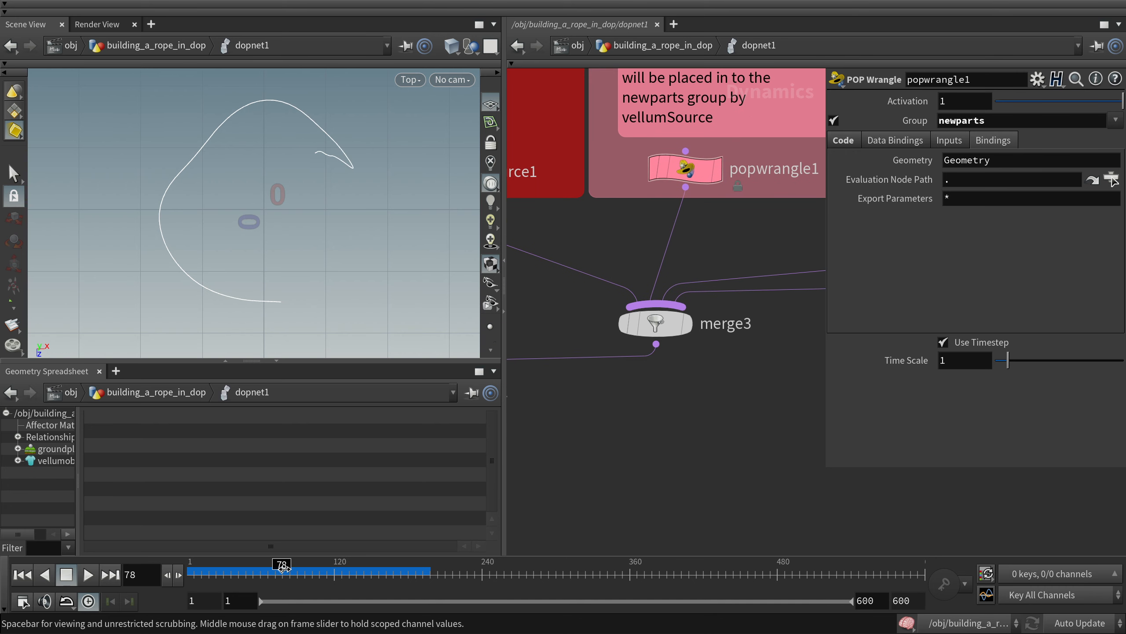
scroll(635, 223, "down", 3)
left_click_drag(537, 209, 539, 191)
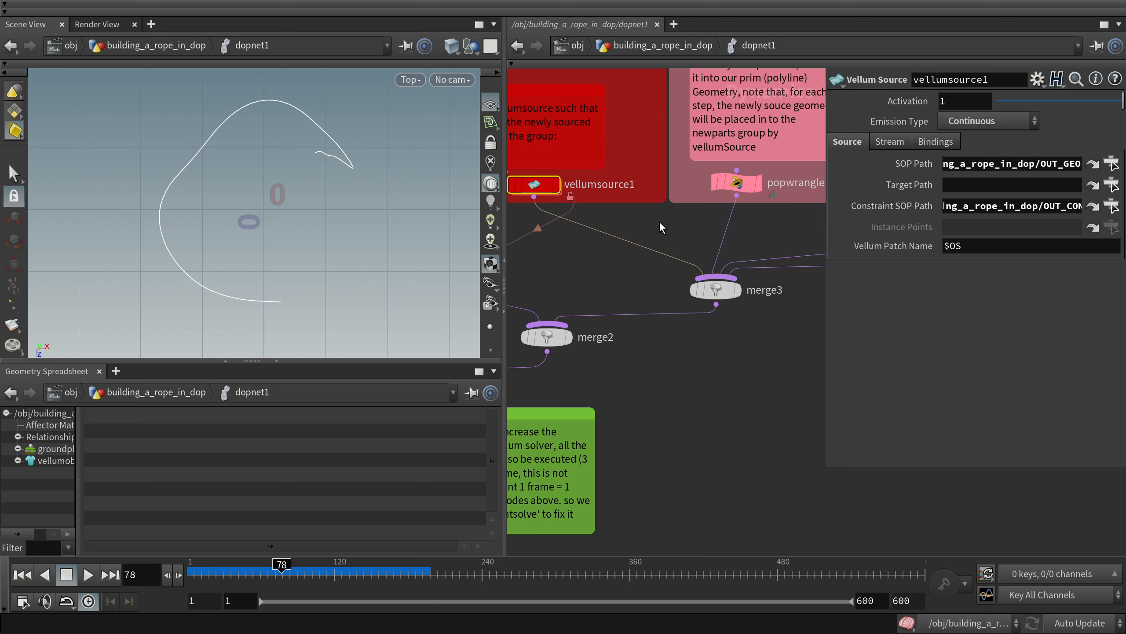
left_click(736, 183)
double_click(1012, 114)
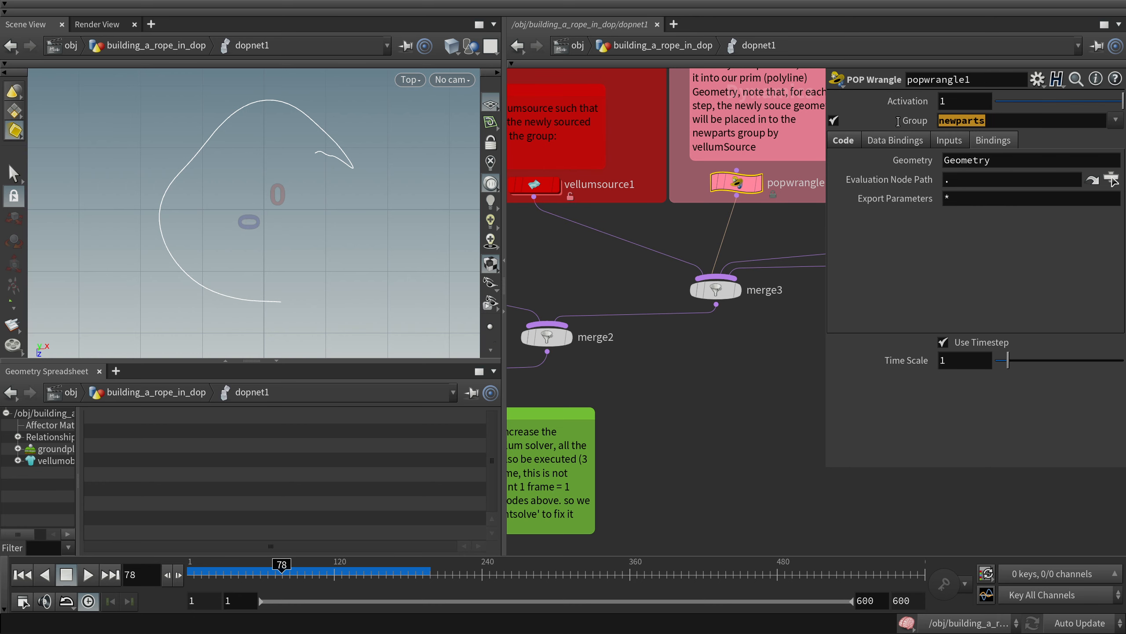
left_click(676, 220)
left_click_drag(726, 175, 750, 180)
middle_click_drag(716, 247, 702, 245)
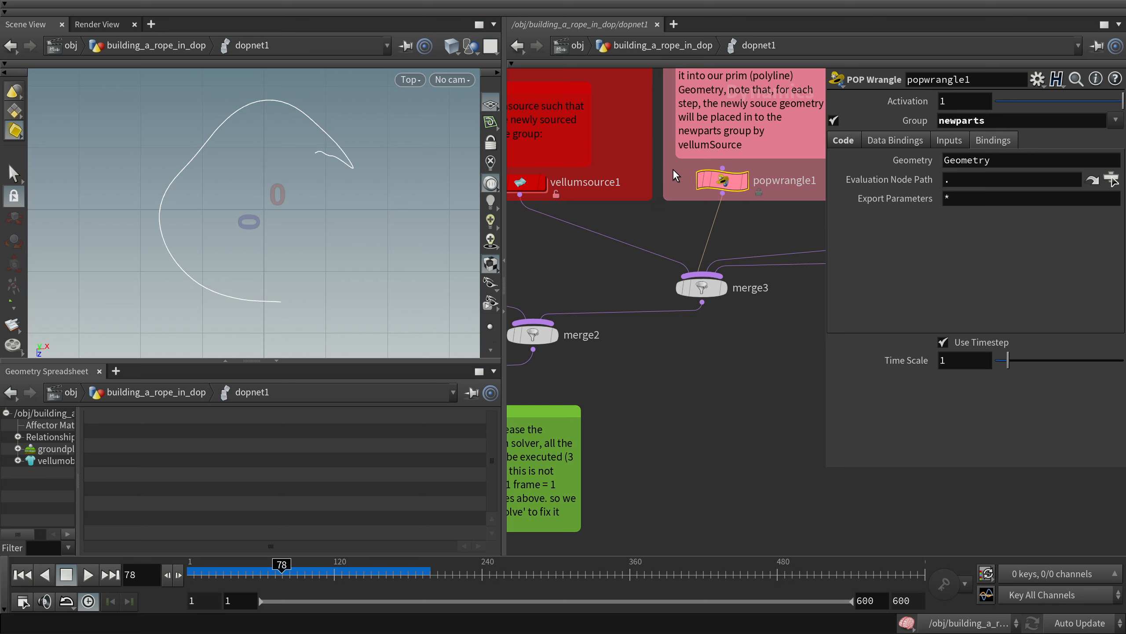
Step: Review popwrangle1's newparts group setting and its addvertex code alongside vellumsource1
left_click_drag(658, 167, 636, 166)
double_click(989, 121)
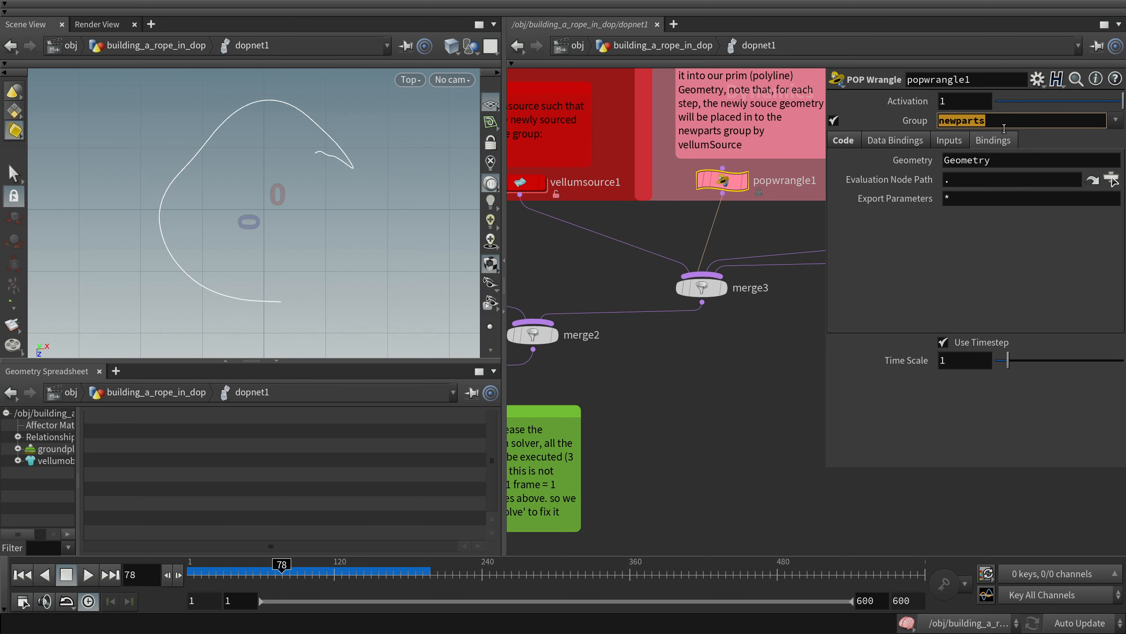
left_click(855, 137)
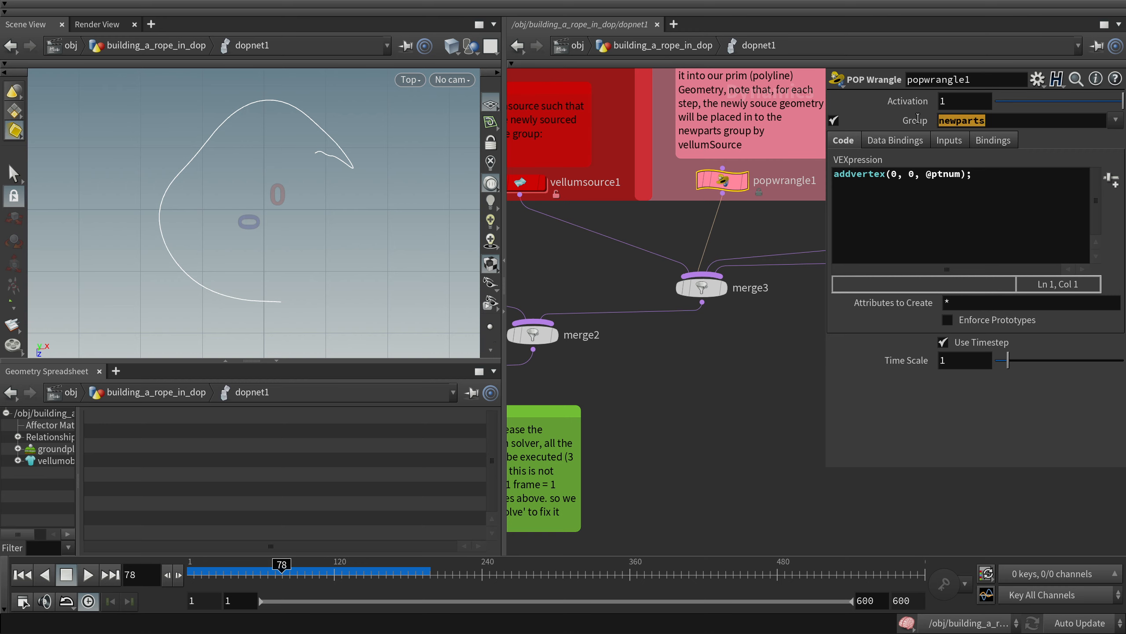
double_click(1000, 123)
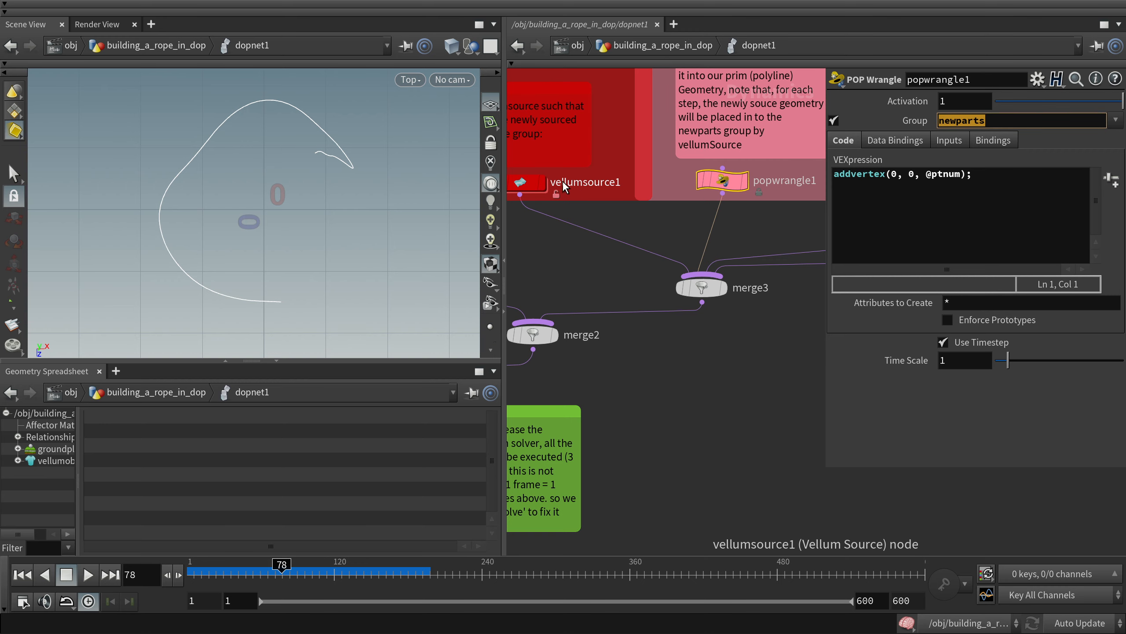
left_click_drag(933, 199, 983, 173)
left_click(971, 181)
mouse_move(610, 210)
middle_mouse_down()
mouse_move(777, 189)
mouse_move(594, 214)
middle_mouse_up()
Step: Check the rope at frames 67 and 95, switching the viewport from the top view to perspective
left_click(267, 568)
key("space")
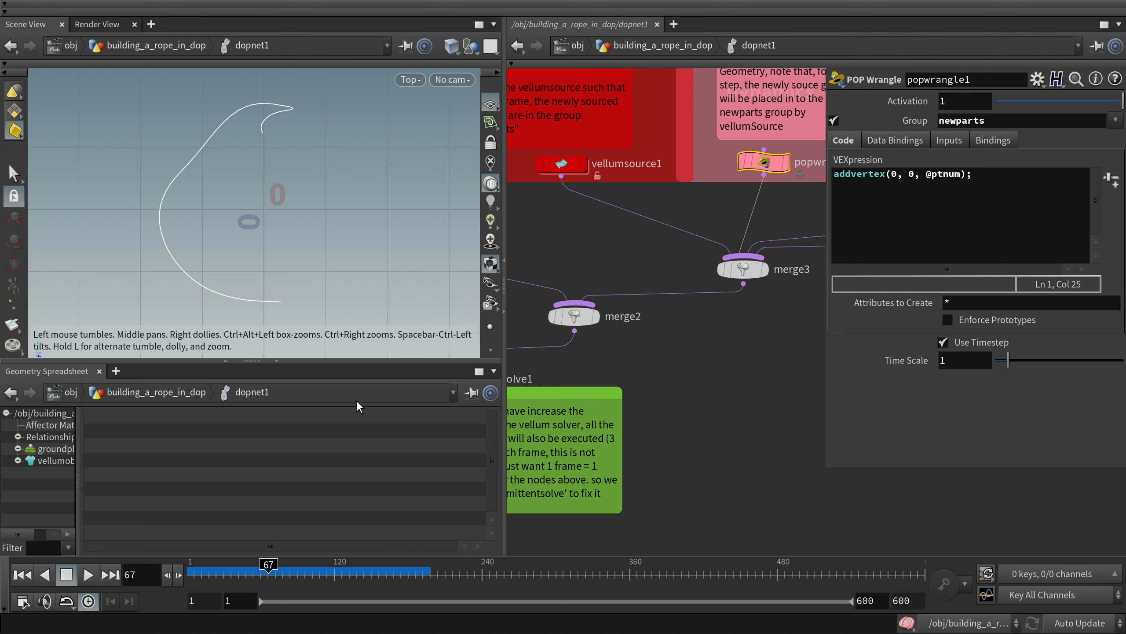
left_click(303, 568)
key("space+1")
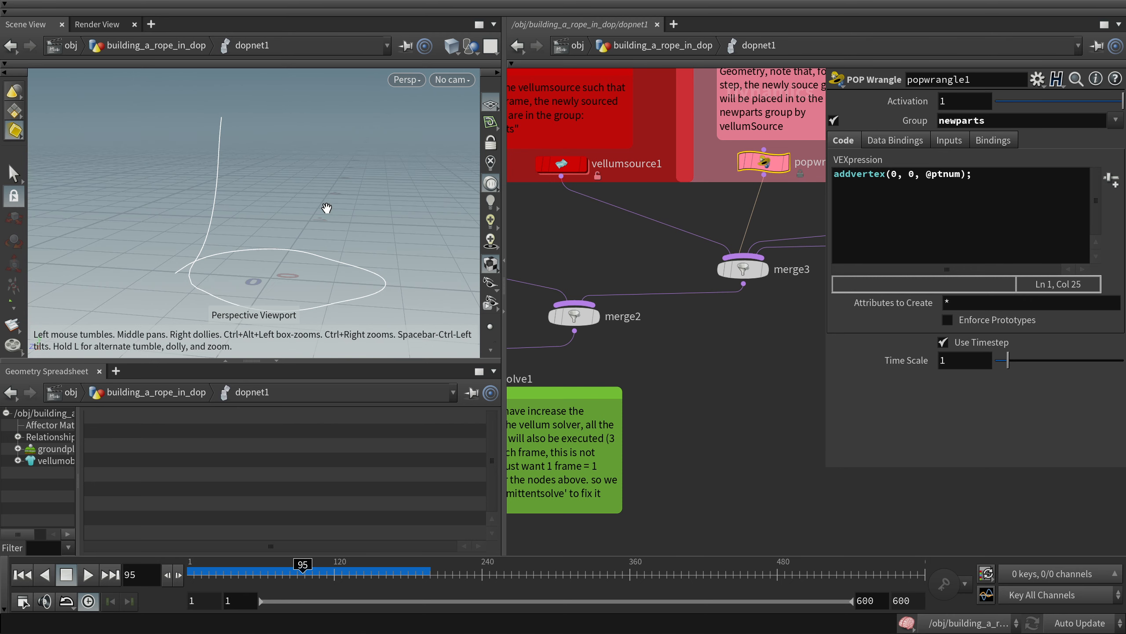
left_click_drag(327, 206, 327, 190)
Step: Scrub to frame 101 and turn on point numbers to inspect the rope's newest points
left_click_drag(291, 567, 310, 570)
key("space")
scroll(490, 266, "down", 5)
left_click(490, 243)
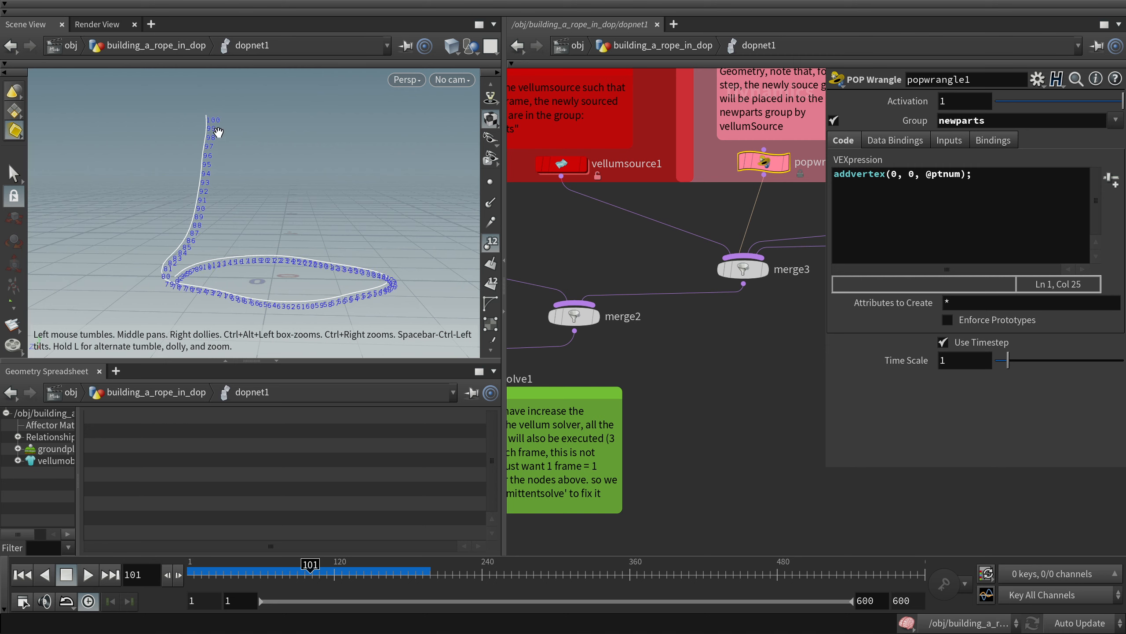
right_click_drag(218, 131, 235, 109)
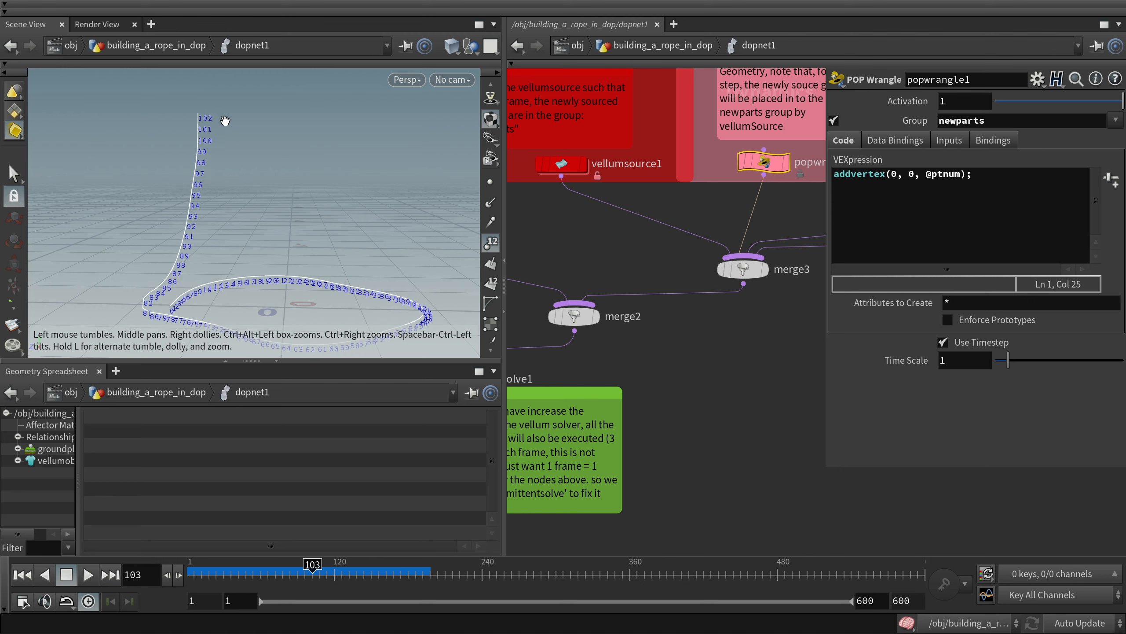
Step: Read the note above popwrangle1 about adding new particles to the polyline primitive
middle_click_drag(816, 191, 679, 235)
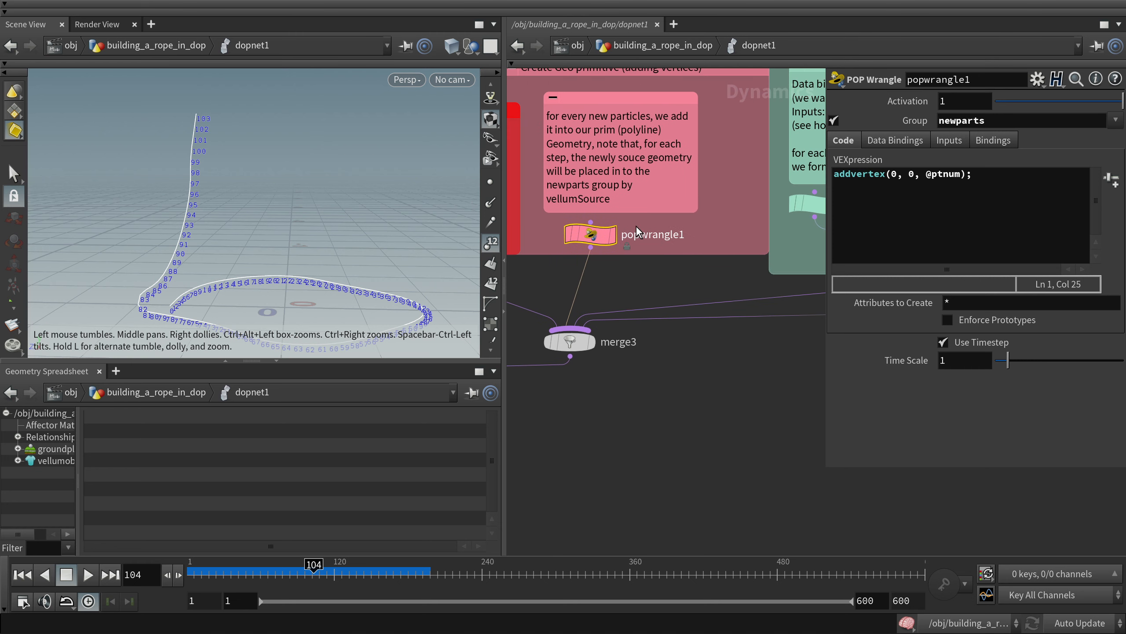
left_click_drag(590, 234, 610, 238)
scroll(674, 234, "down", 2)
middle_click_drag(763, 226, 641, 222)
middle_click_drag(509, 235, 599, 207)
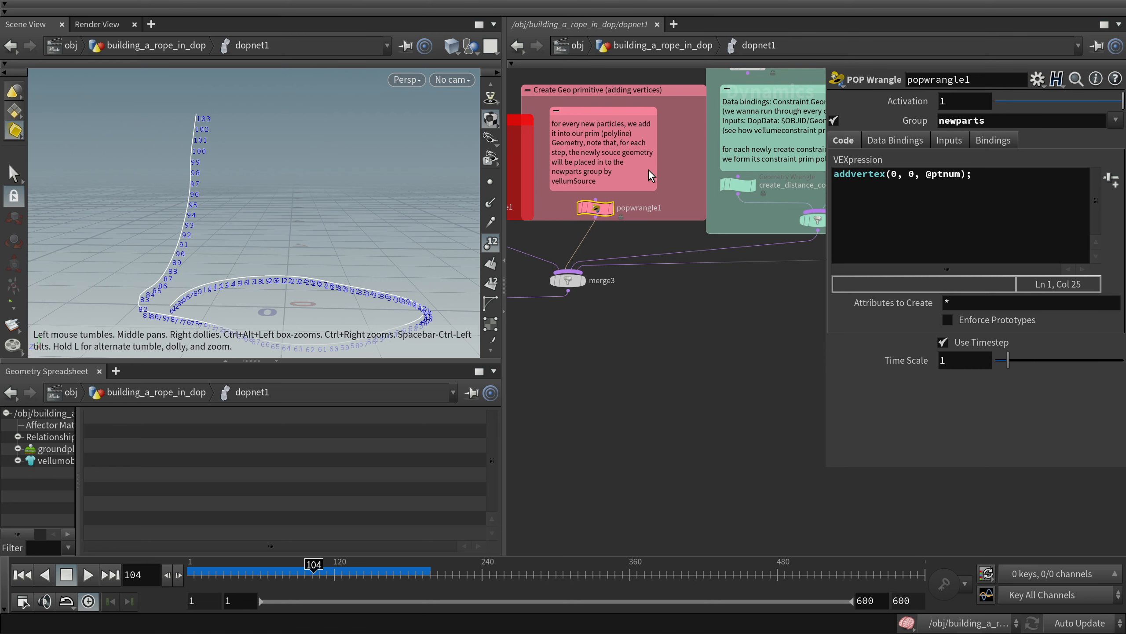
Step: Select create_distance_constraint and check its ConstraintGeometry data binding and its DOP Data input
middle_click_drag(786, 171, 679, 229)
scroll(659, 241, "up", 2)
mouse_move(629, 258)
middle_mouse_down()
mouse_move(662, 249)
mouse_move(618, 256)
middle_mouse_up()
left_click(568, 232)
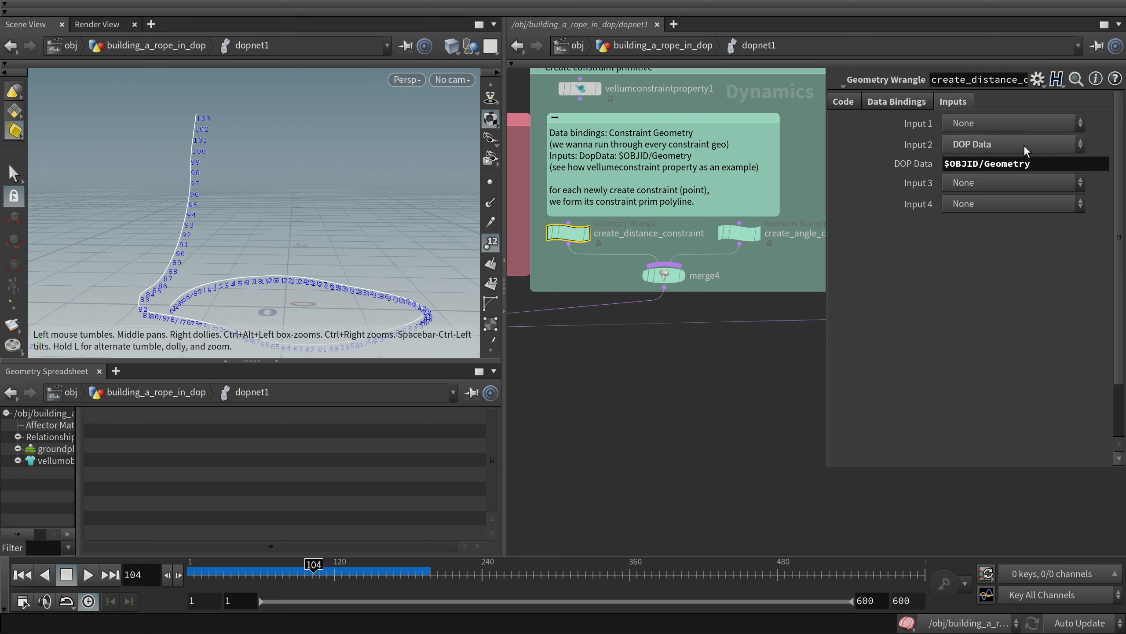
left_click(896, 101)
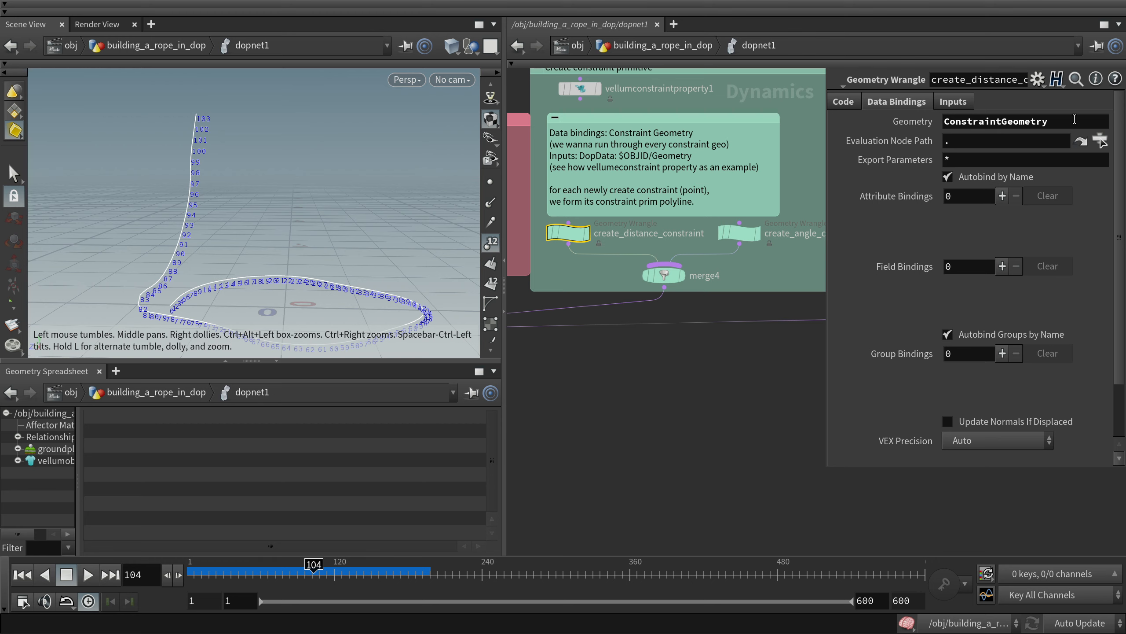
double_click(1014, 120)
left_click(961, 103)
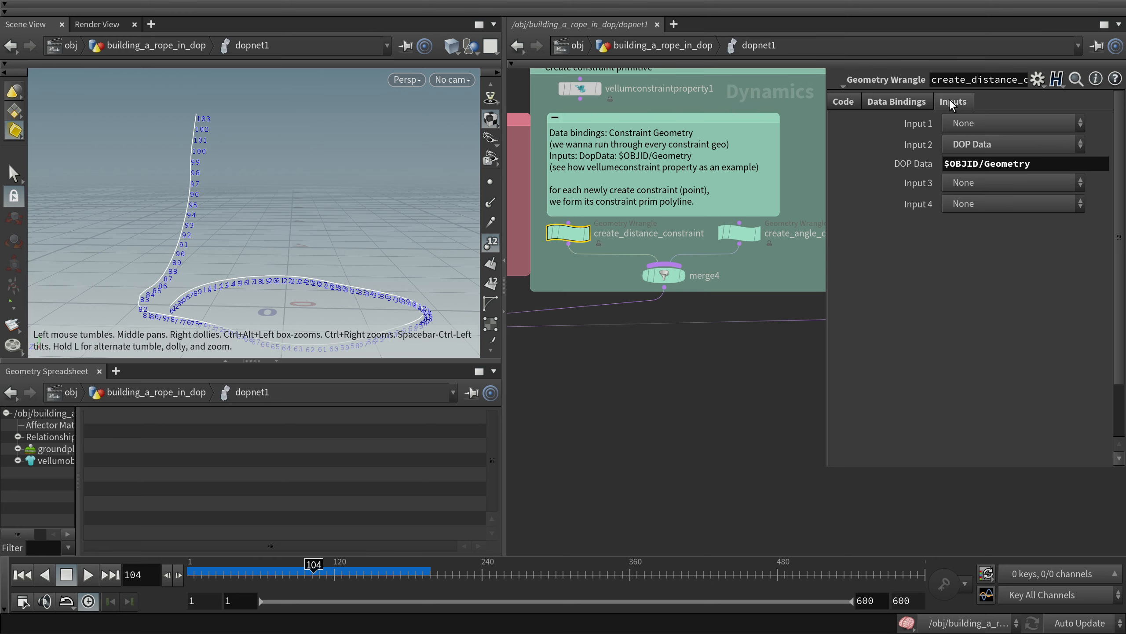
Step: Examine the start of create_distance_constraint's VEX code, covering the point count, the two point ids and the rest length
left_click(843, 99)
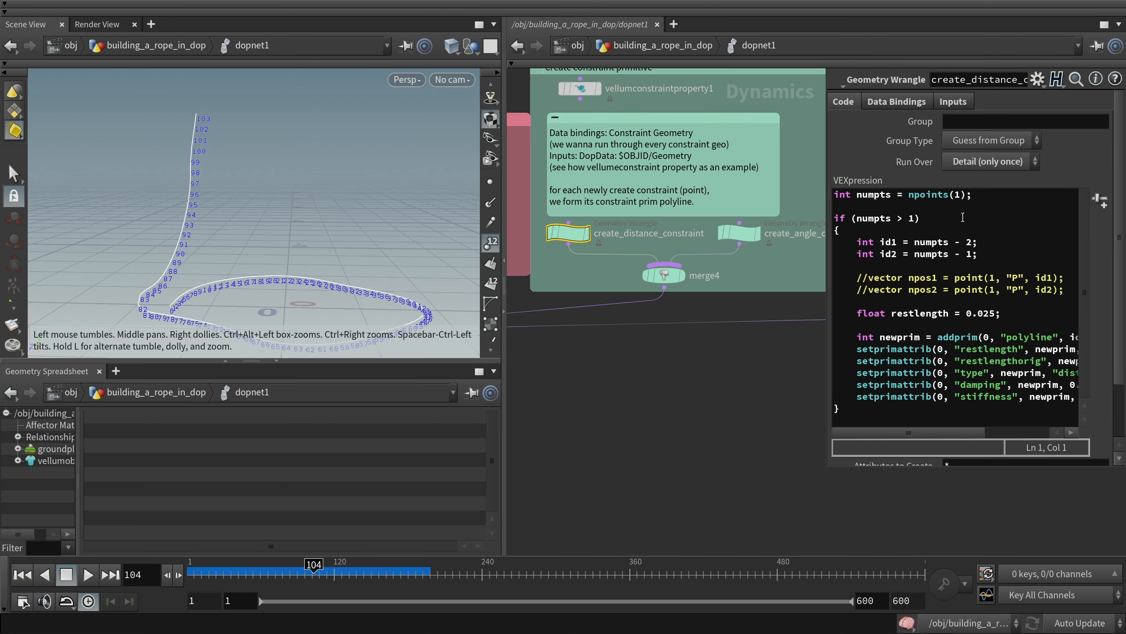
scroll(1094, 210, "down", 2)
left_click_drag(898, 155, 970, 243)
left_click(970, 242)
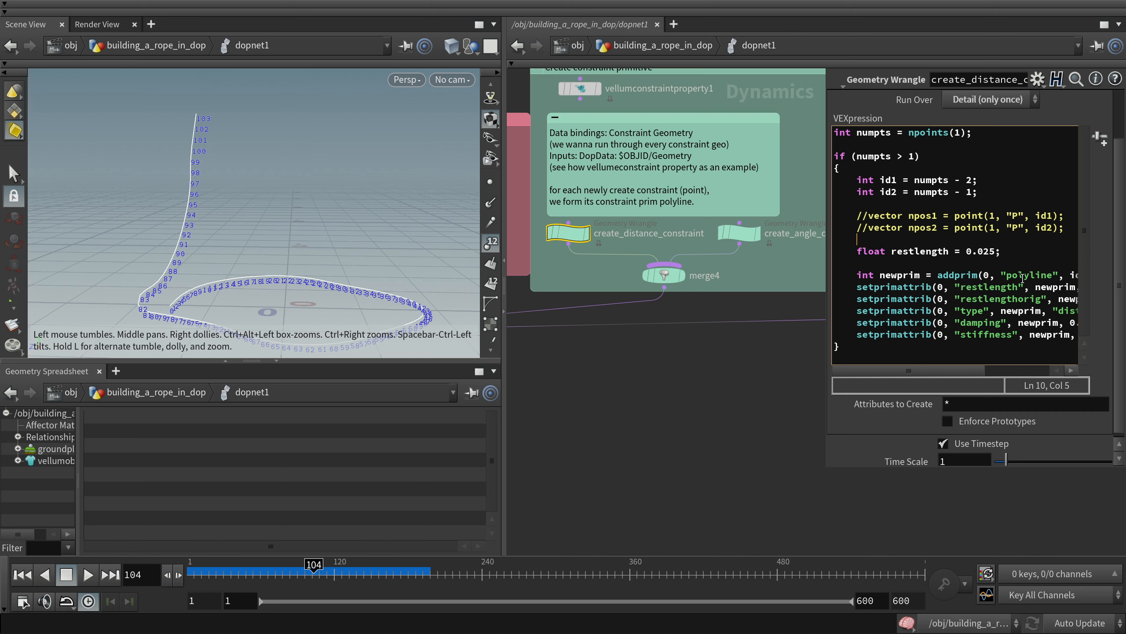
left_click_drag(946, 373, 903, 363)
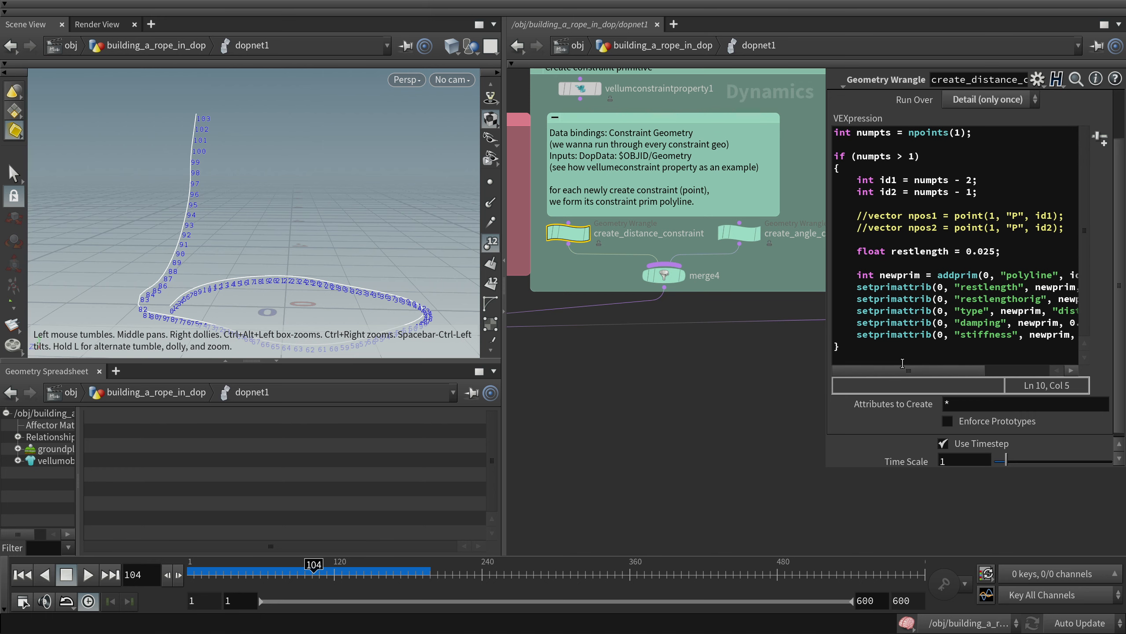
Step: Study the addprim and setprimattrib lines in create_distance_constraint's VEX code
left_click_drag(852, 273, 1017, 314)
left_click(1017, 313)
left_click_drag(855, 264, 1021, 326)
left_click(1020, 326)
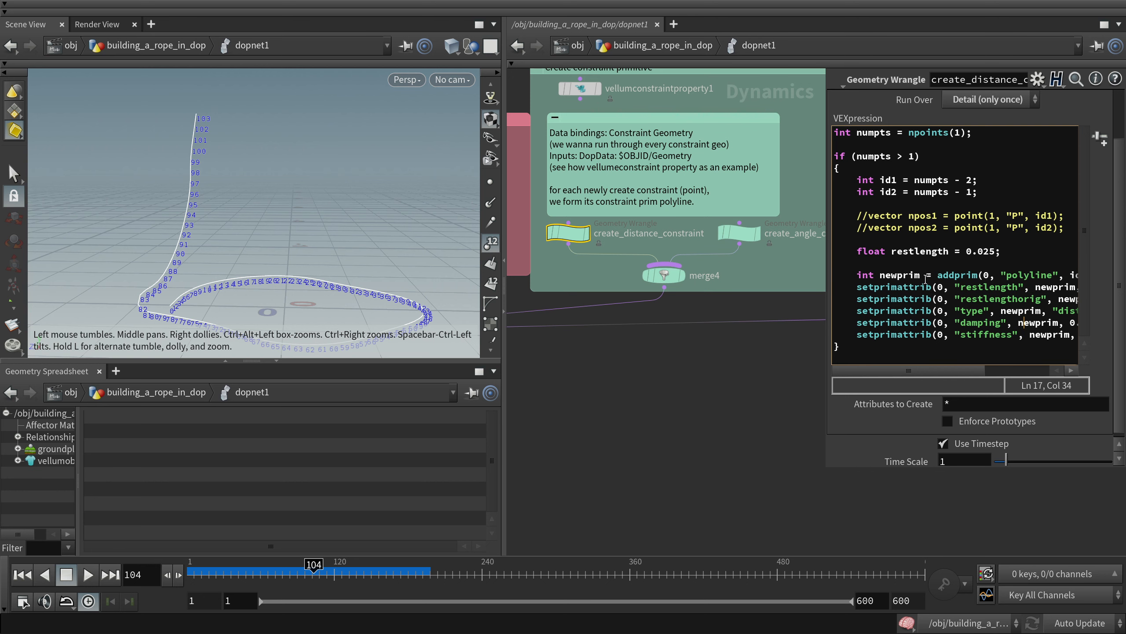
left_click_drag(858, 263, 1031, 325)
left_click_drag(921, 274, 954, 287)
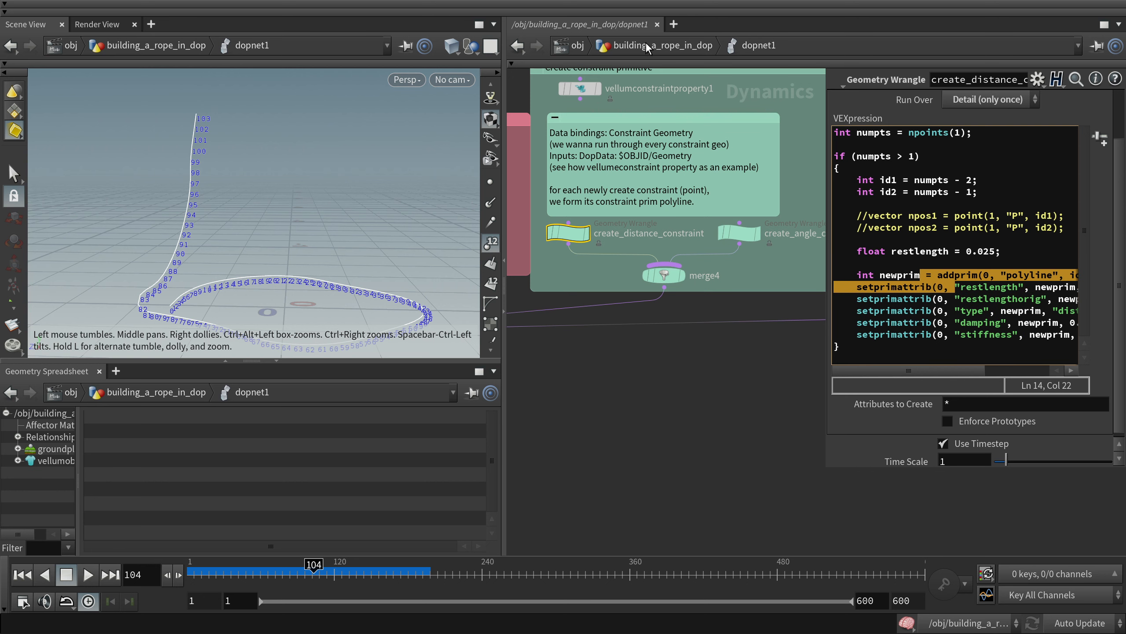
left_click_drag(856, 263, 1002, 324)
left_click(1003, 324)
Step: Return to building_a_rope_in_dop, add a Line node with 13 points and display it
left_click(659, 48)
middle_click_drag(713, 313, 795, 294)
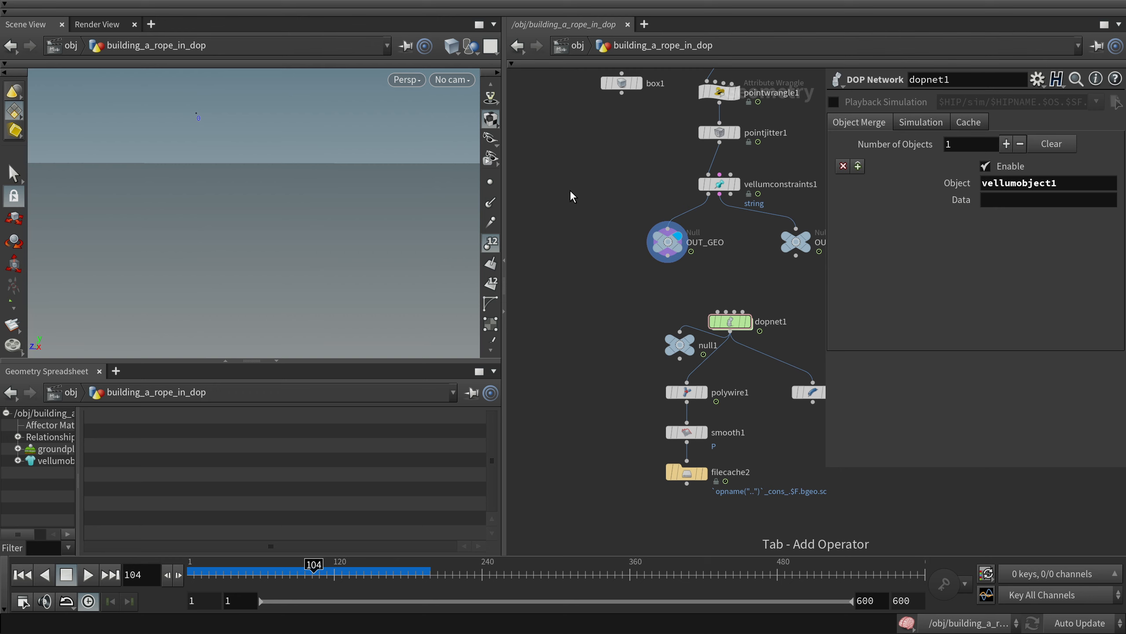
left_click(568, 191)
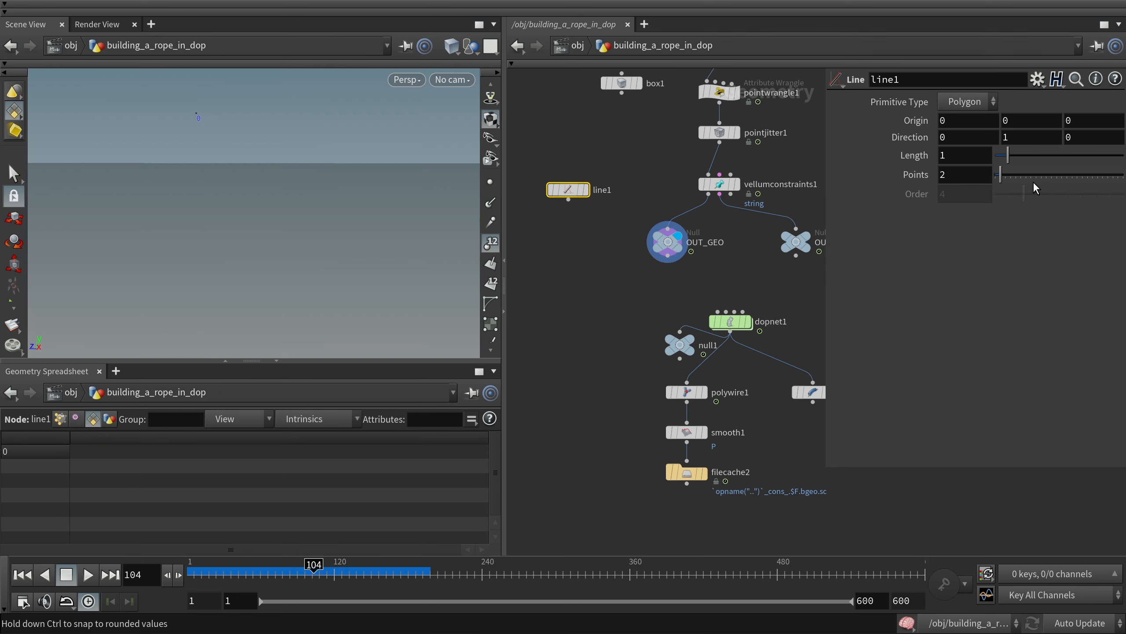
left_click(1028, 178)
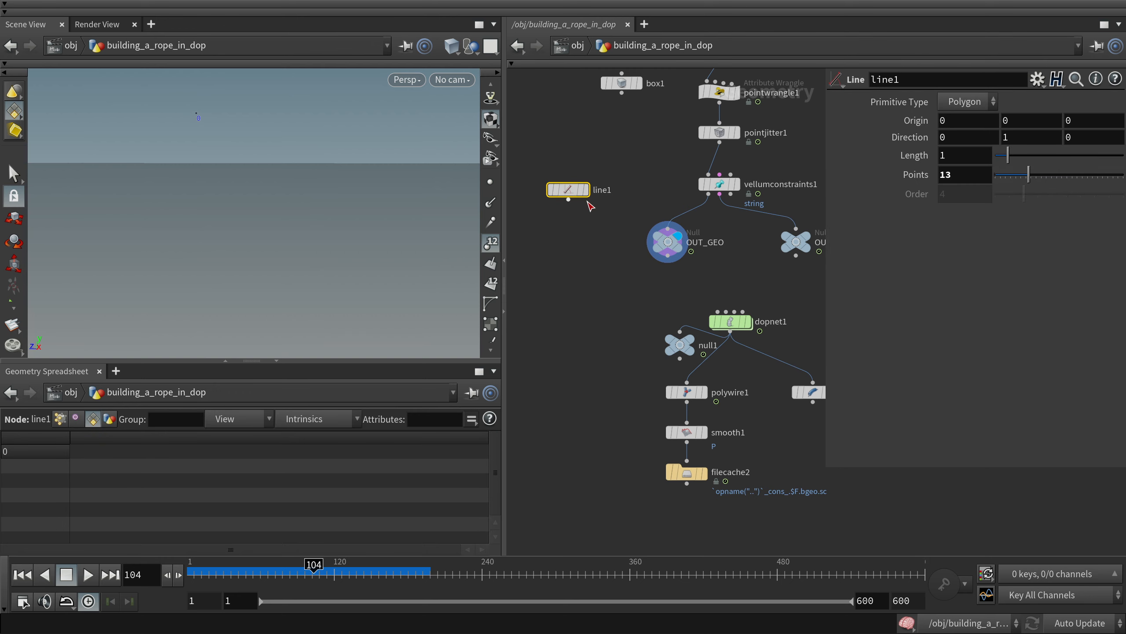
left_click(584, 190)
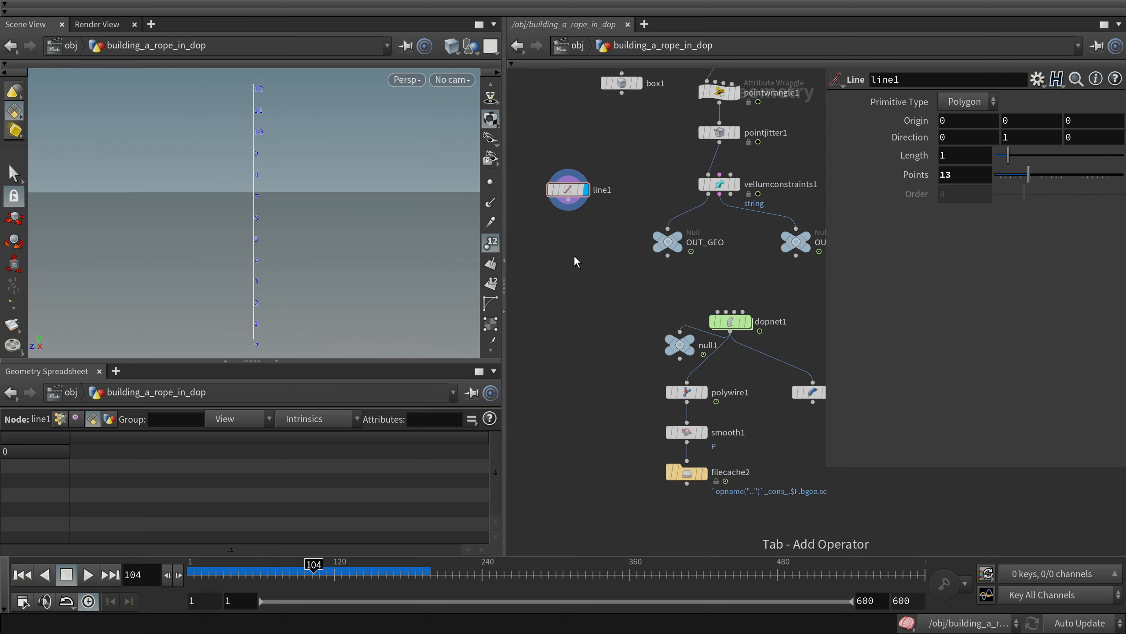
Step: Add a Vellum Constraints node fed by line1, set its constraint type to String and display it
left_click(575, 257)
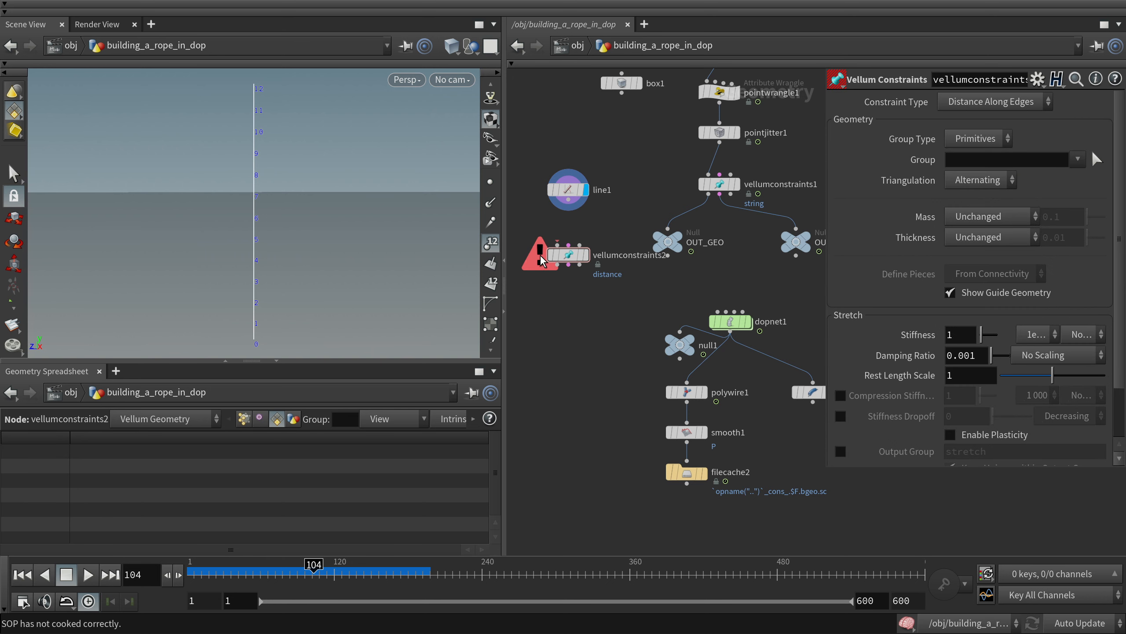
left_click(567, 200)
left_click(558, 245)
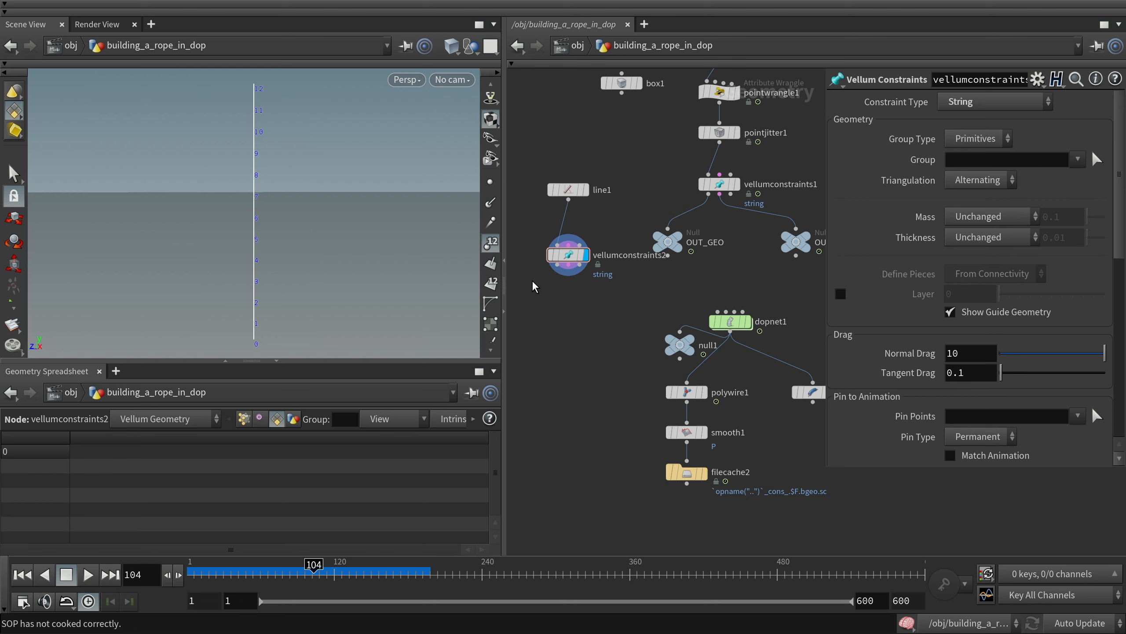
Step: Connect a Null to the constraint output of vellumconstraints2 and display it
left_click(568, 265)
left_click(562, 319)
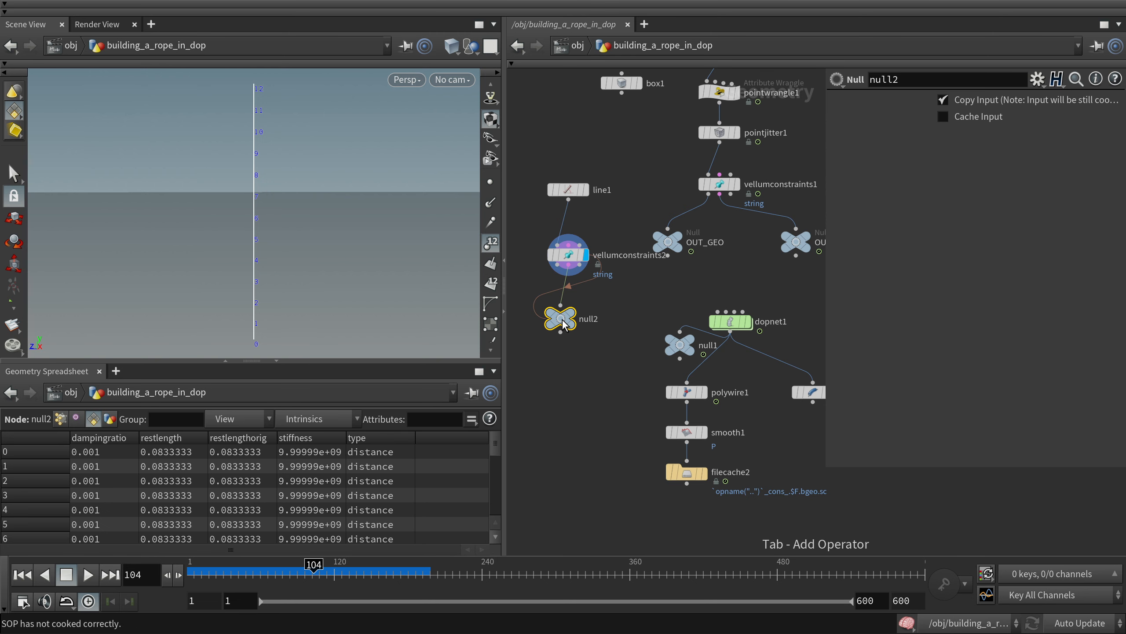
left_click(571, 314)
left_click_drag(566, 319, 591, 321)
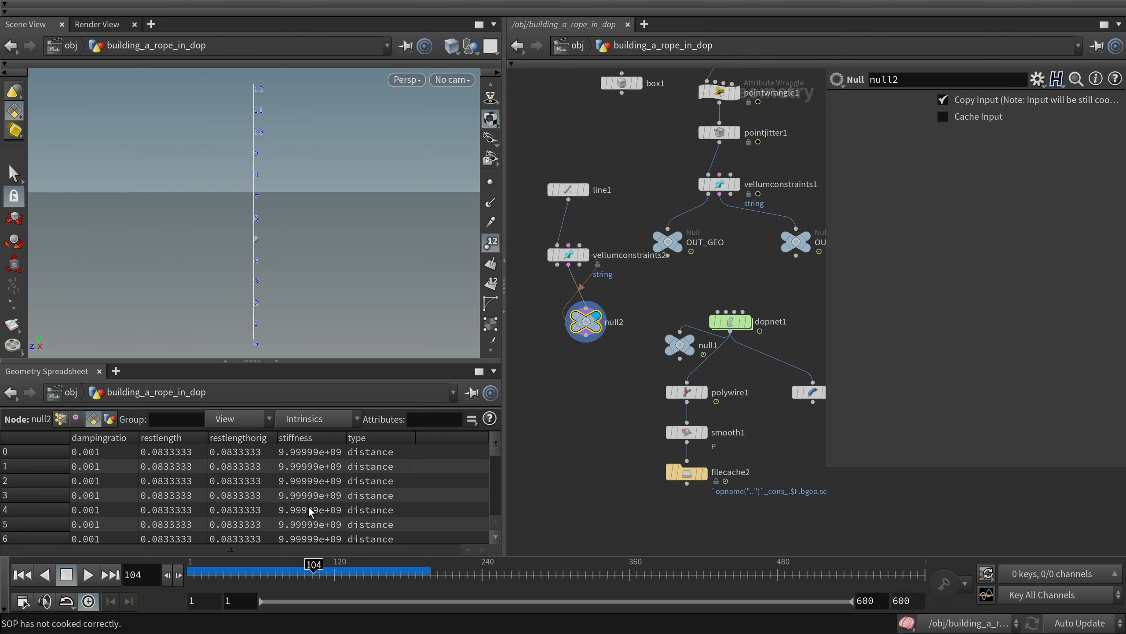
Step: Examine null2's distance and angle constraint primitives and their attributes in the Geometry Spreadsheet
scroll(309, 512, "down", 5)
scroll(255, 494, "up", 5)
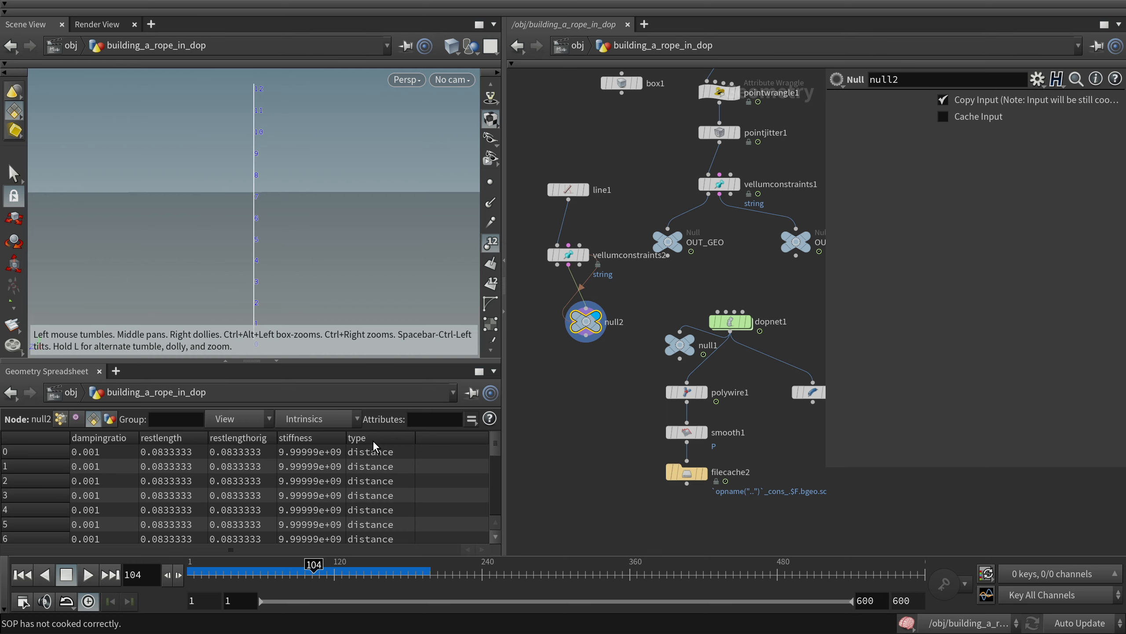
scroll(117, 448, "down", 3)
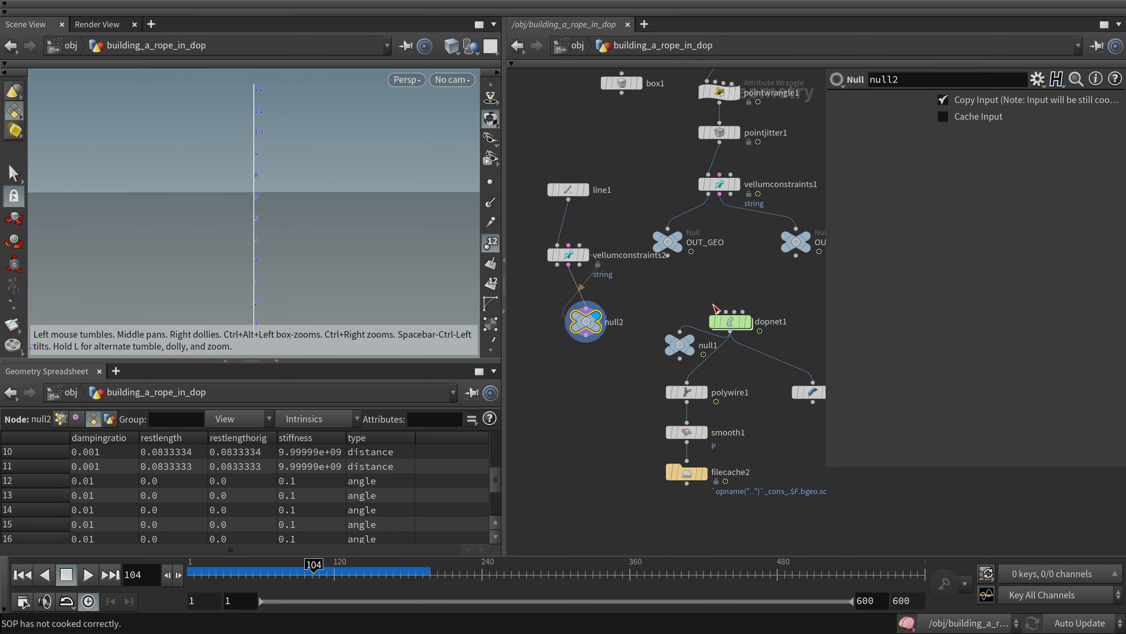
Step: Turn on primitive numbers in the viewport, check dopnet1, then return to inspect null2 and vellumconstraints2
left_click(731, 323)
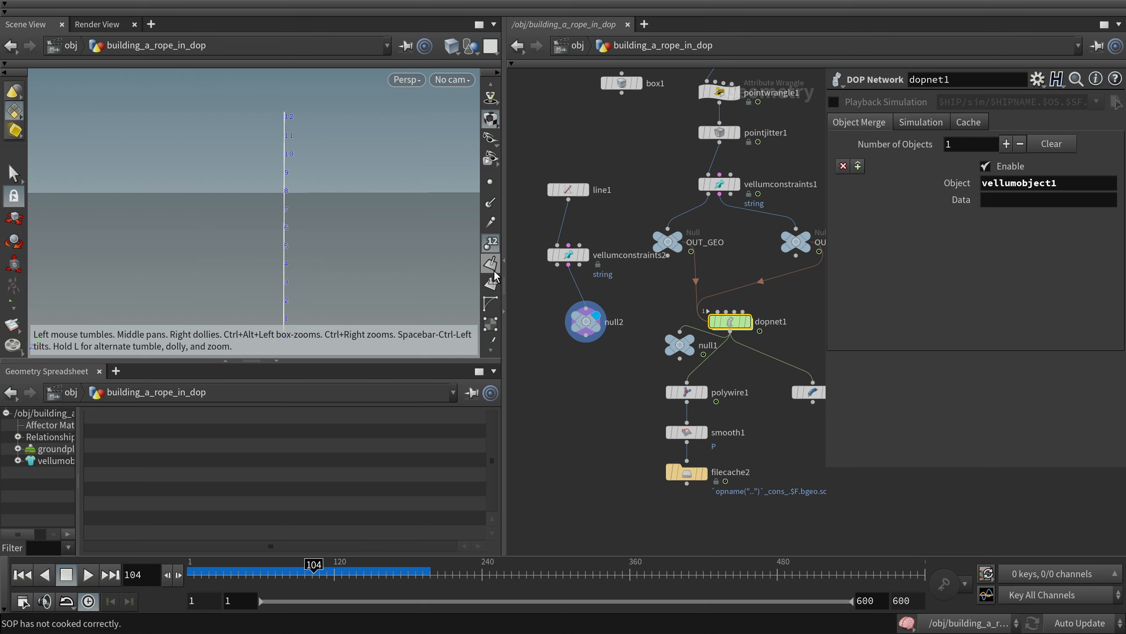
double_click(730, 322)
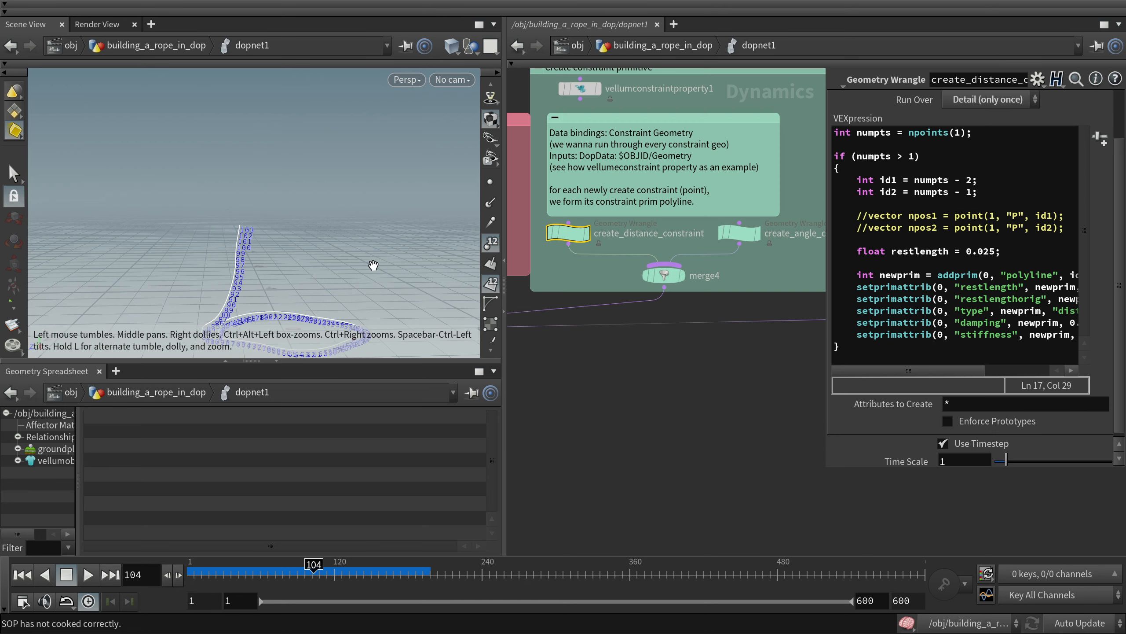
left_click(626, 45)
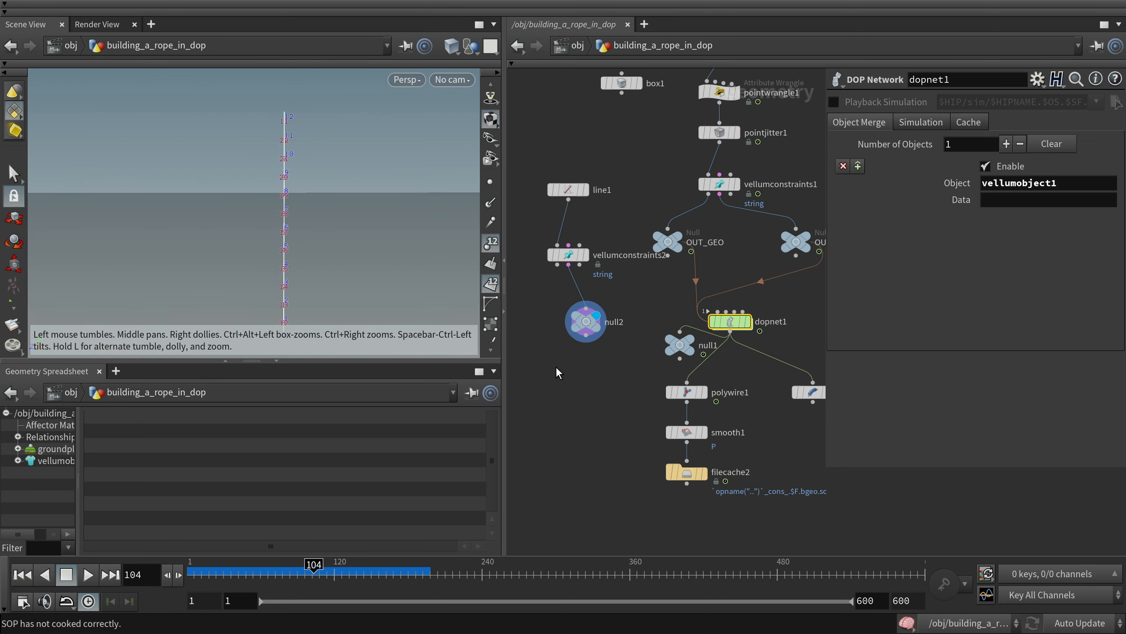
left_click(586, 320)
left_click(568, 254)
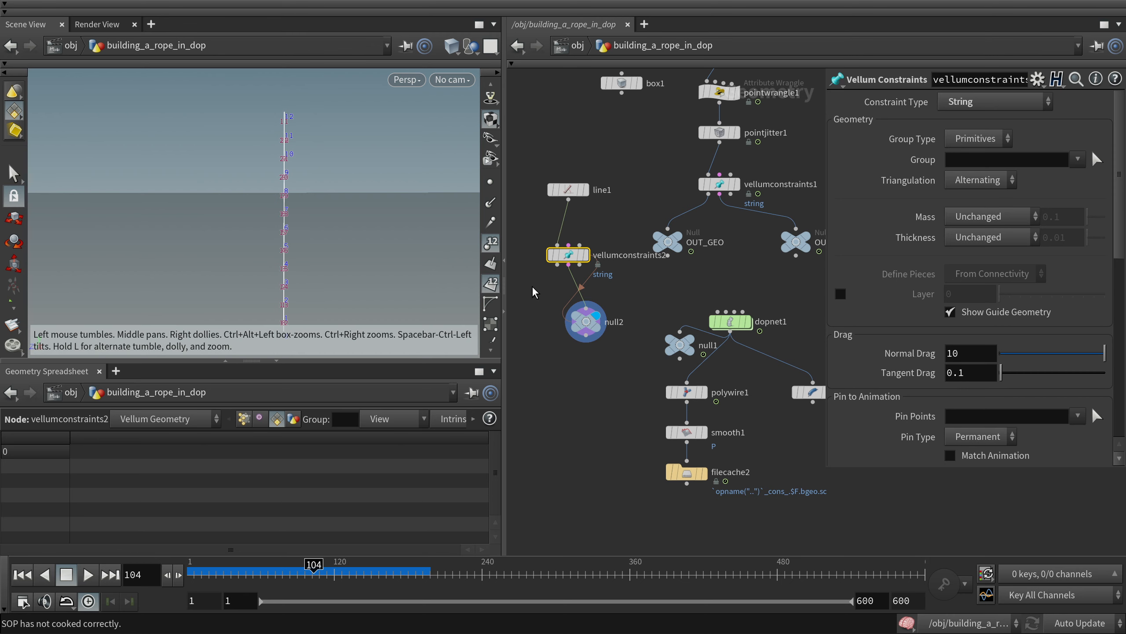
Step: Go back into dopnet1 and review the attribute values assigned in create_distance_constraint's code and the rope's newest points
double_click(748, 326)
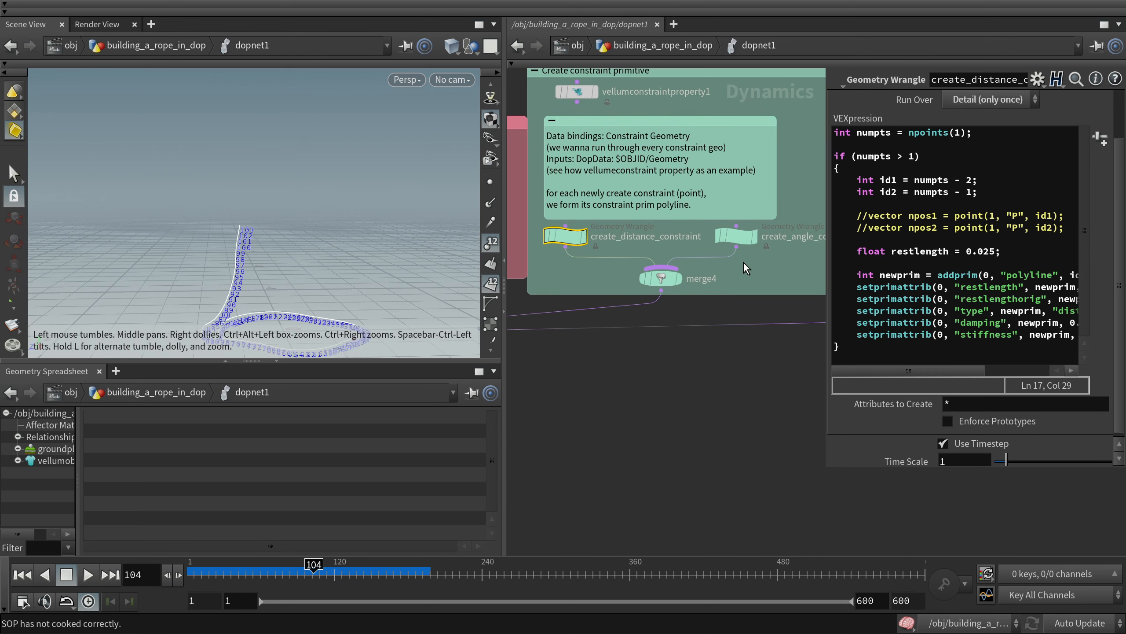
left_click_drag(957, 371, 981, 371)
mouse_move(995, 322)
left_mouse_down()
mouse_move(892, 288)
mouse_move(942, 300)
mouse_move(942, 277)
mouse_move(985, 324)
left_mouse_up()
left_click(942, 300)
left_click(985, 323)
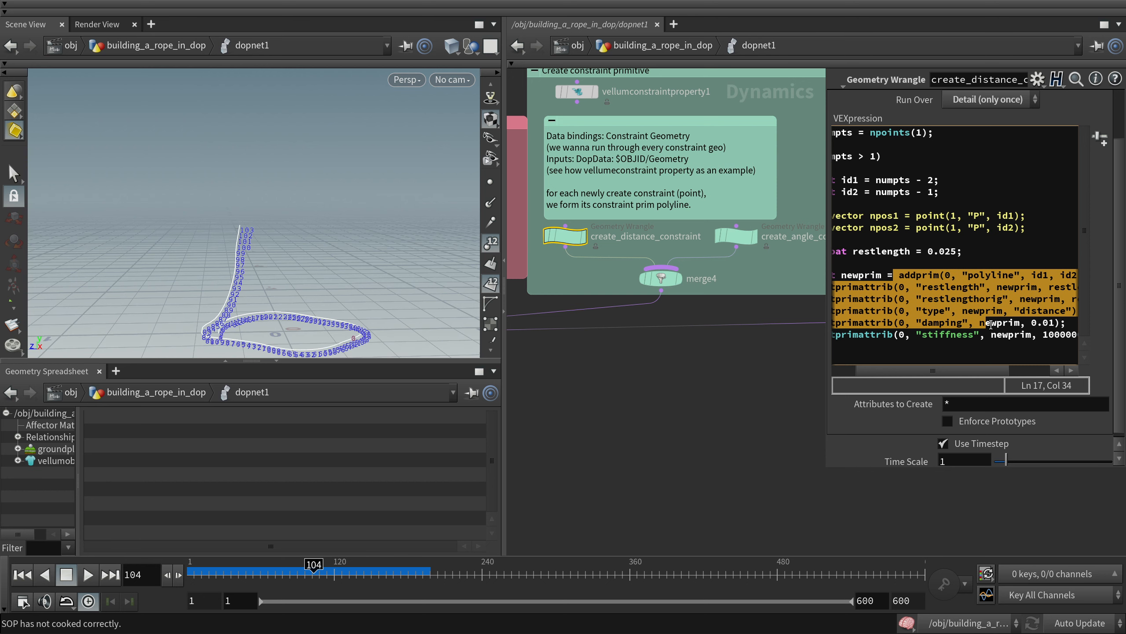
left_click_drag(936, 371, 907, 370)
scroll(245, 230, "up", 5)
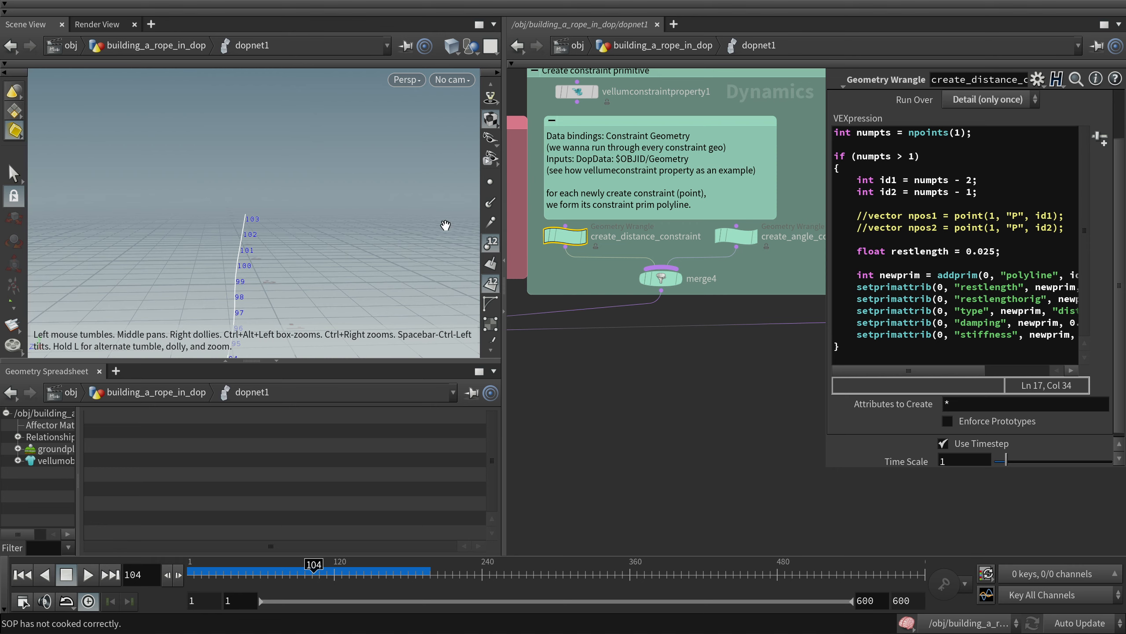
middle_click_drag(752, 284, 719, 282)
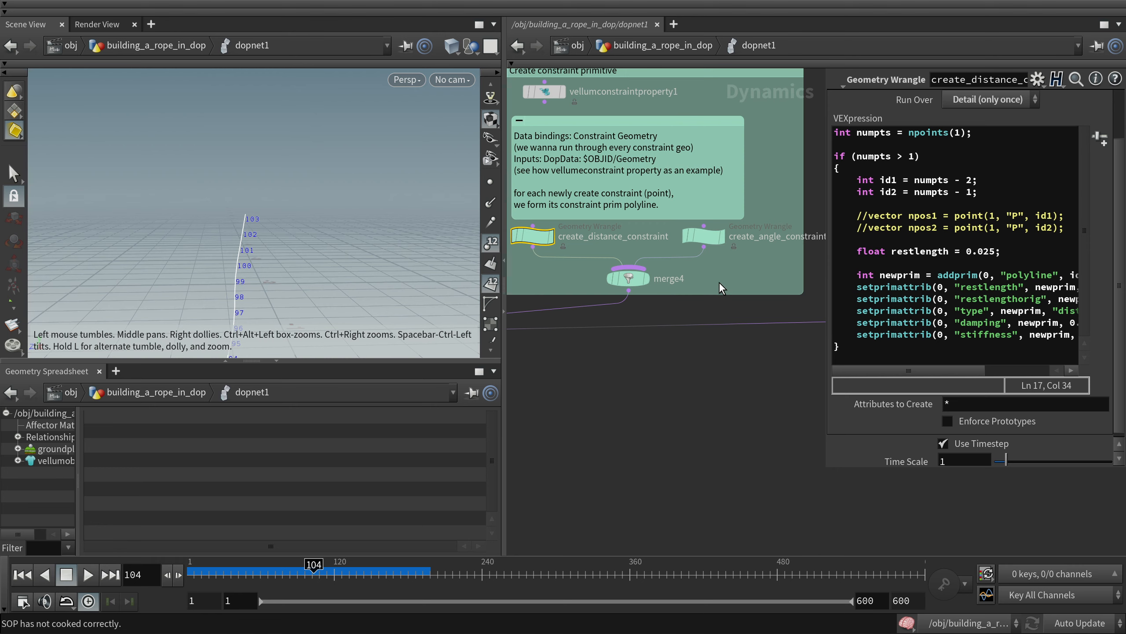
Step: Review create_angle_constraint's code, including the point ids and the restlength, type, damping and stiffness attributes it assigns
scroll(710, 282, "down", 1)
left_click(697, 253)
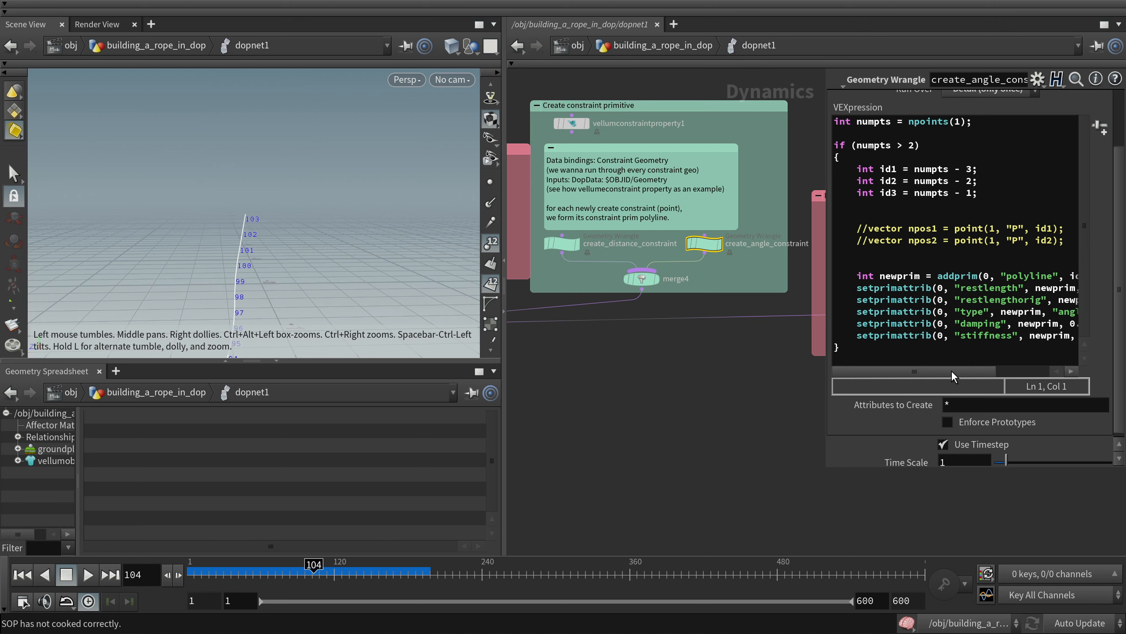
left_click_drag(952, 376, 1006, 376)
left_click_drag(892, 312, 1013, 313)
left_click(1014, 312)
left_click_drag(976, 372, 918, 372)
Step: Return to building_a_rope_in_dop and examine the Stretch and Bend settings of vellumconstraints2
left_click(626, 48)
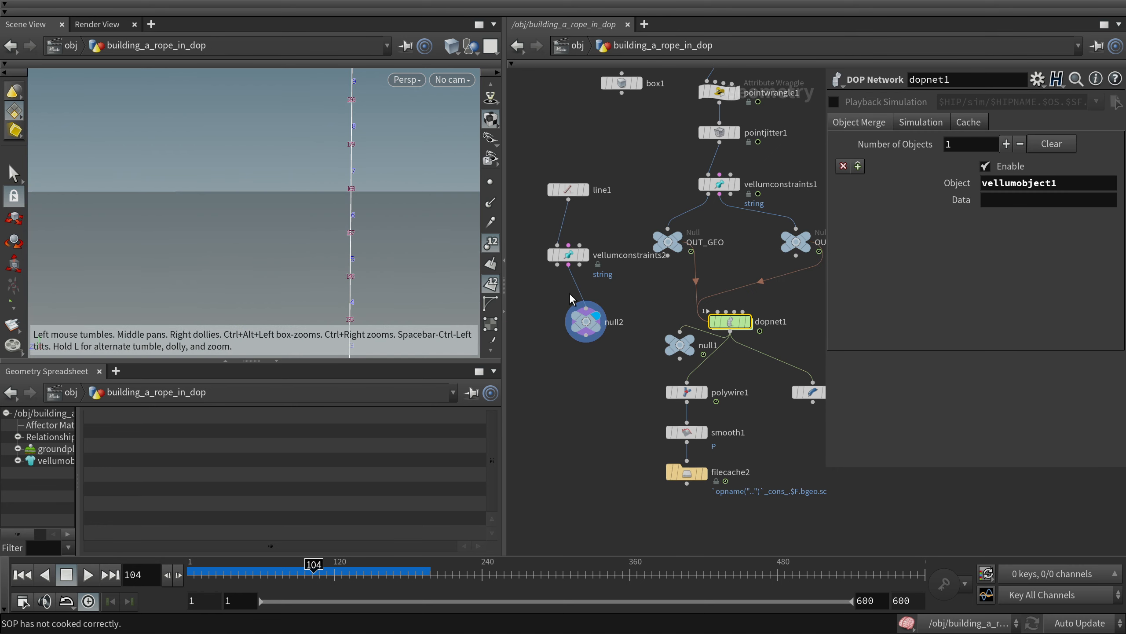
left_click(570, 254)
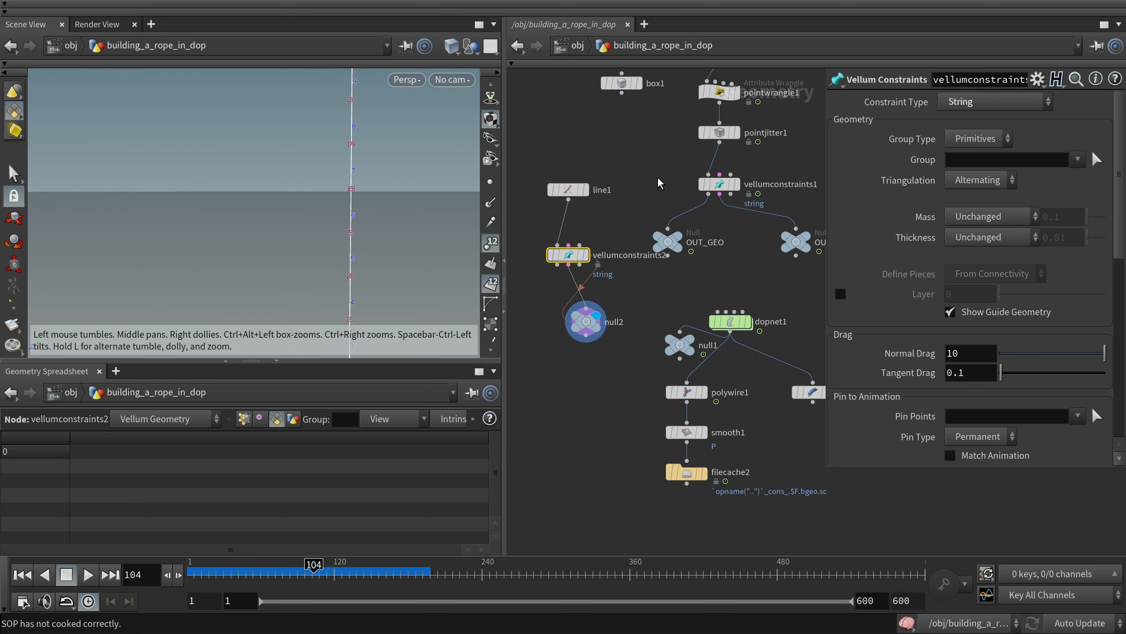
scroll(977, 350, "down", 10)
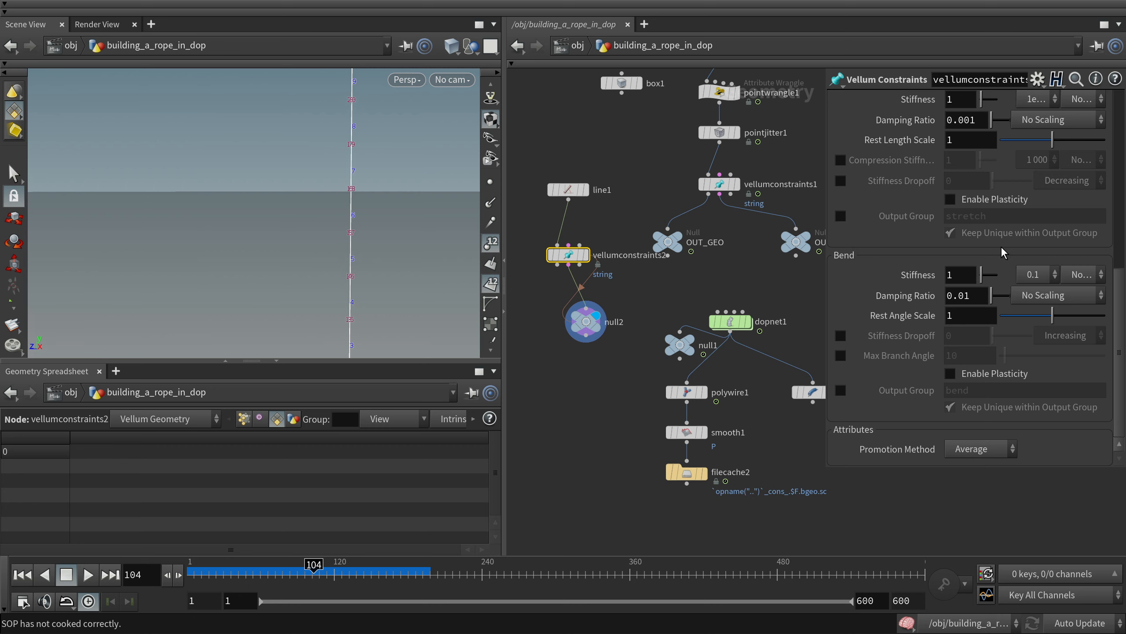
scroll(841, 253, "up", 5)
scroll(838, 289, "down", 3)
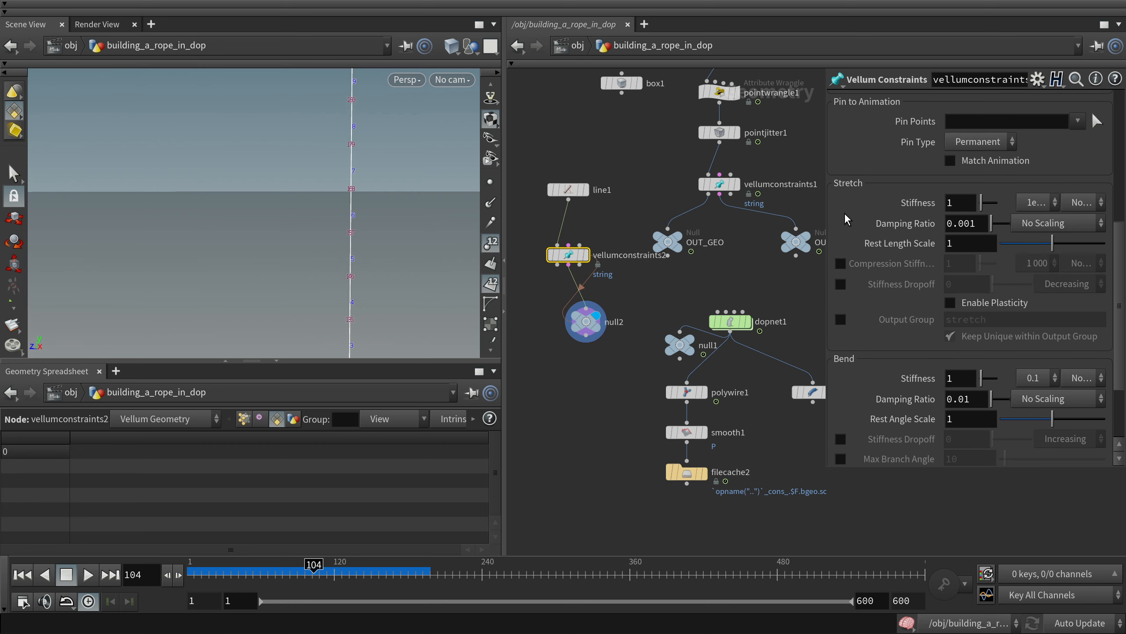
Step: Compare null2's distance and angle constraint attributes in the Geometry Spreadsheet
left_click(730, 321)
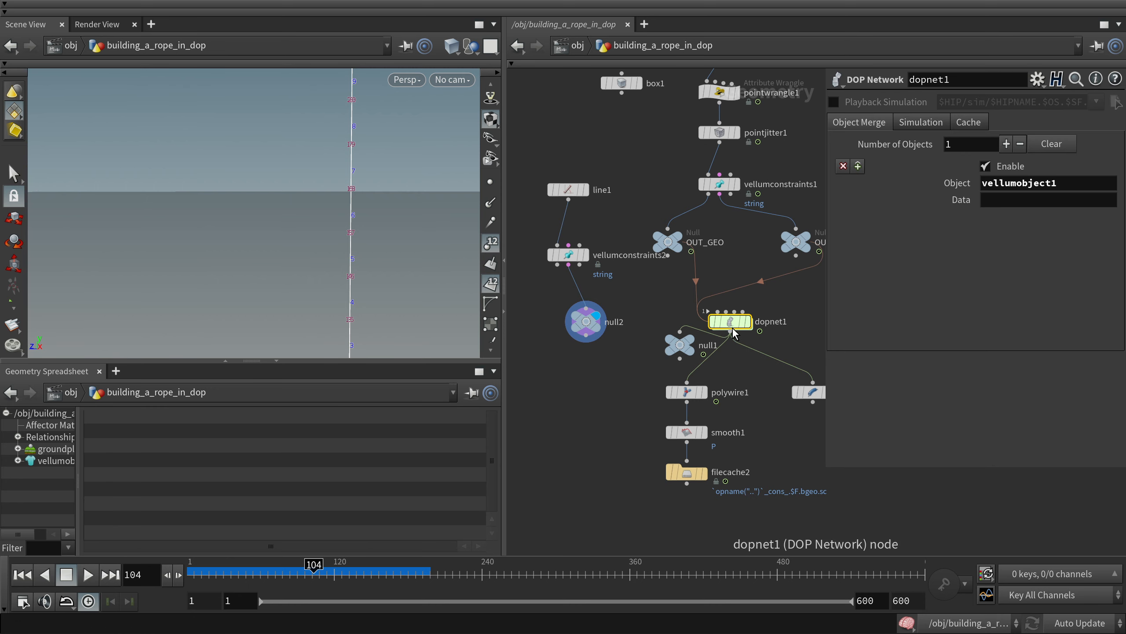
left_click(580, 313)
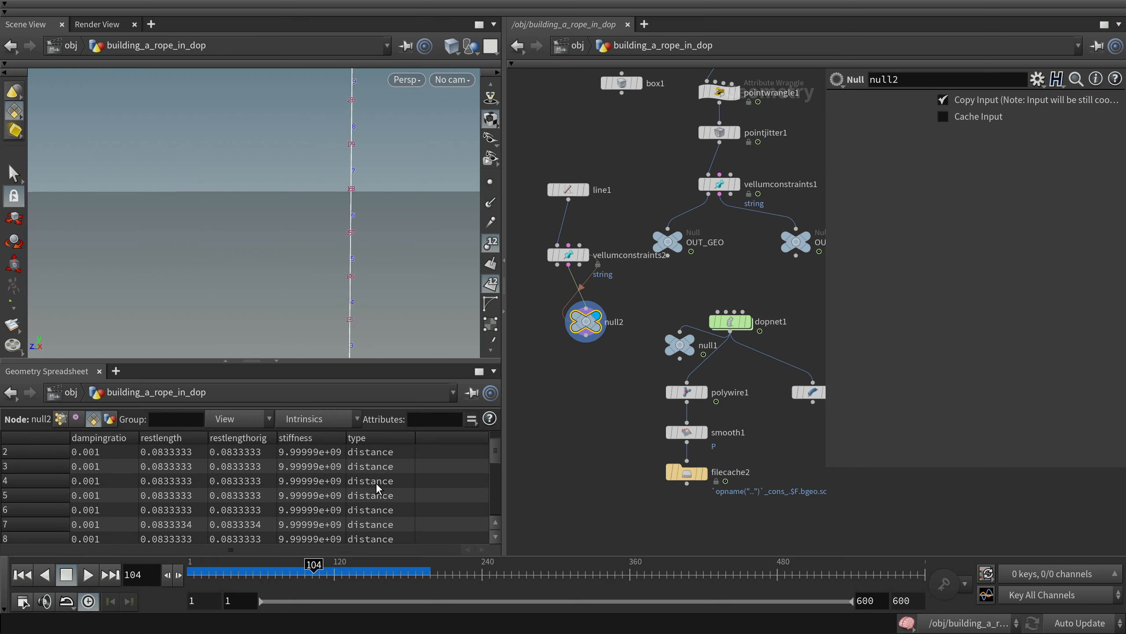
scroll(388, 522, "down", 4)
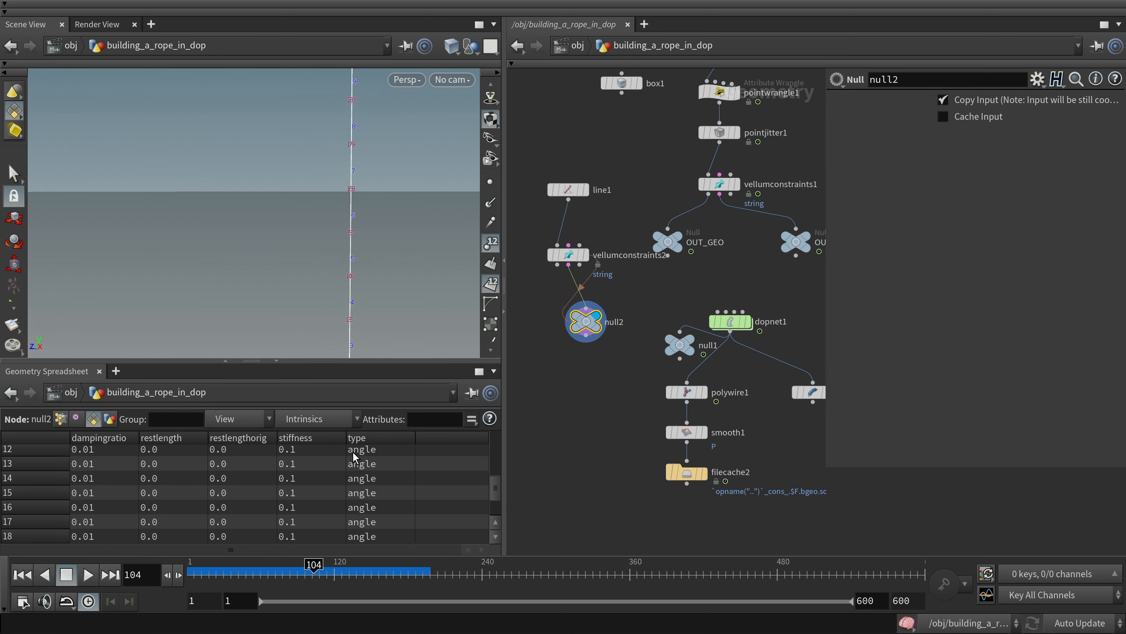
scroll(391, 471, "up", 4)
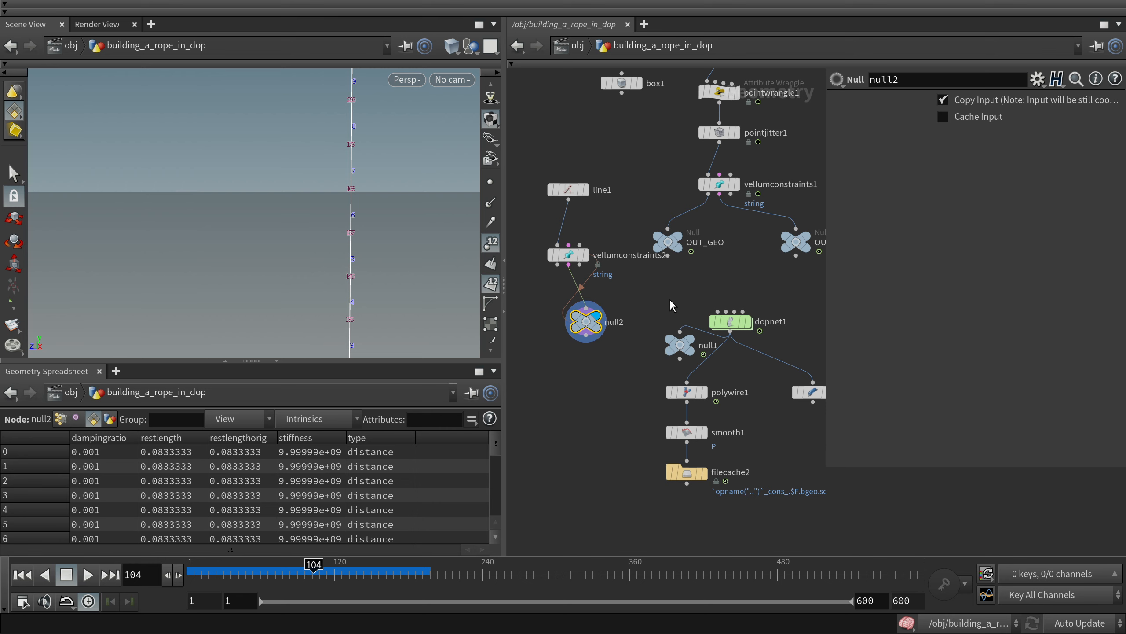
Step: Go into dopnet1, bypass create_angle_constraint, check the type, damping and stiffness lines in its code, and re-enable the node
double_click(730, 322)
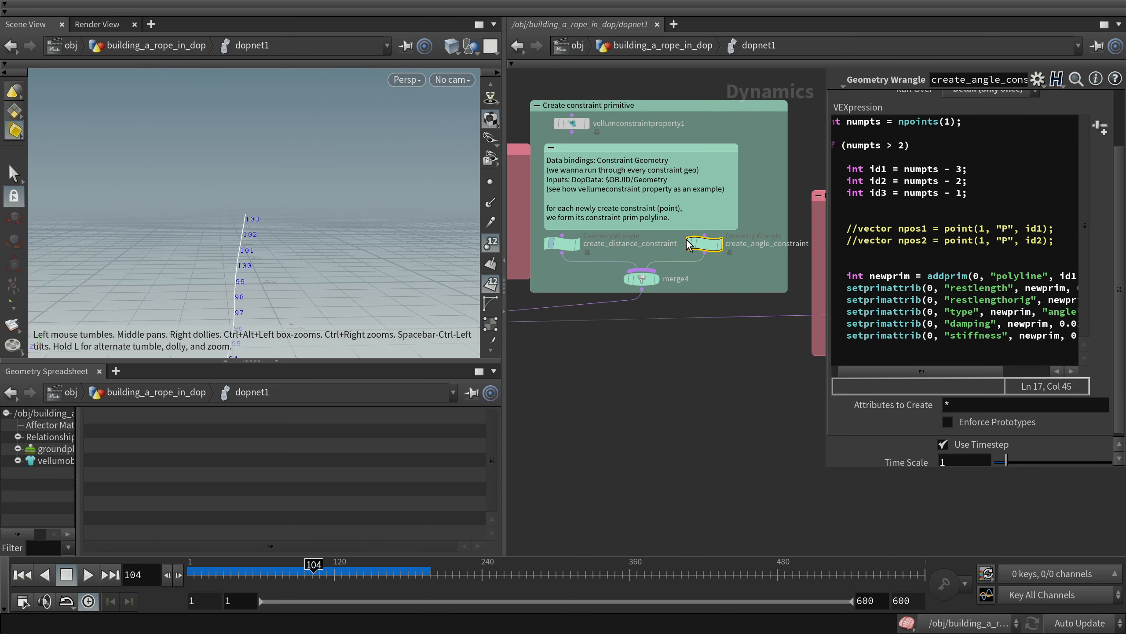
left_click(685, 224)
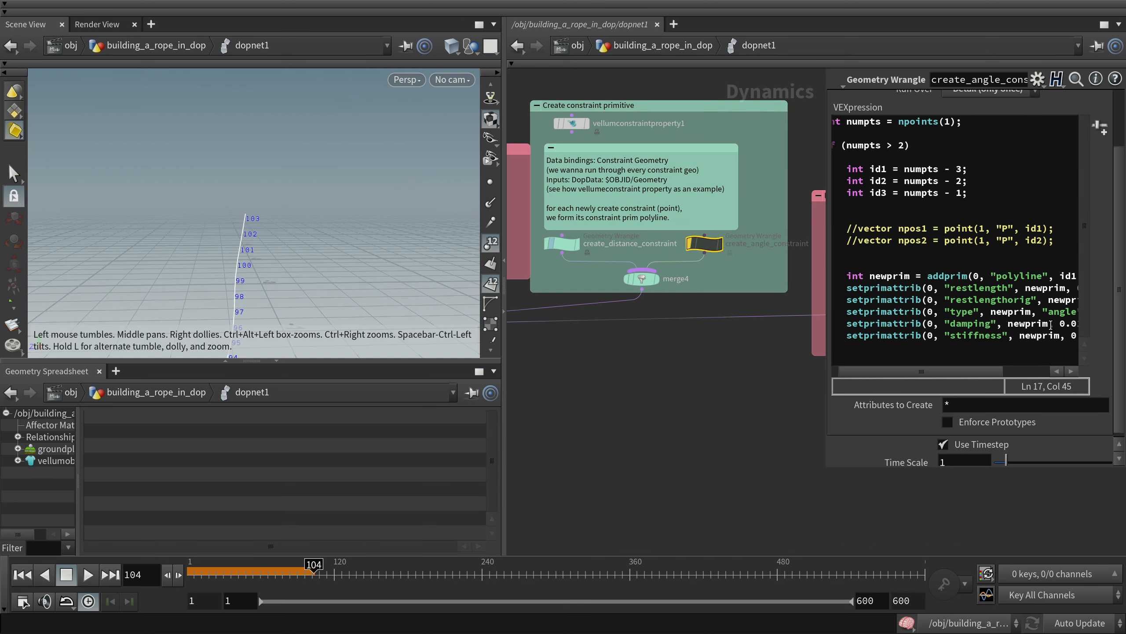
left_click_drag(1031, 312, 1079, 312)
left_click(1038, 314)
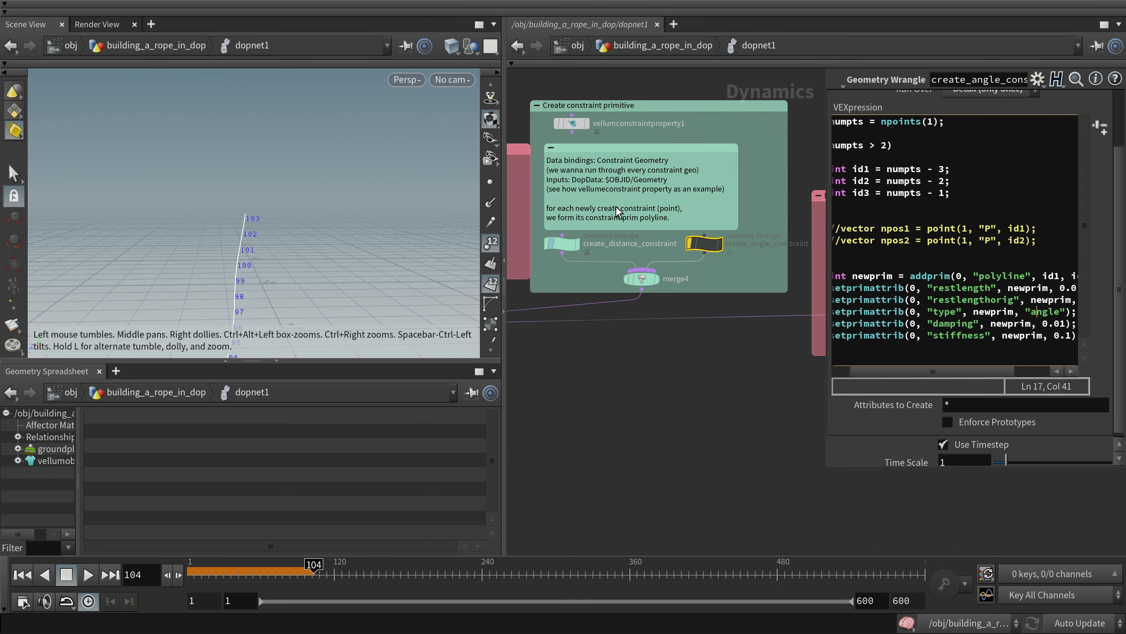
left_click(703, 235)
left_click(707, 244)
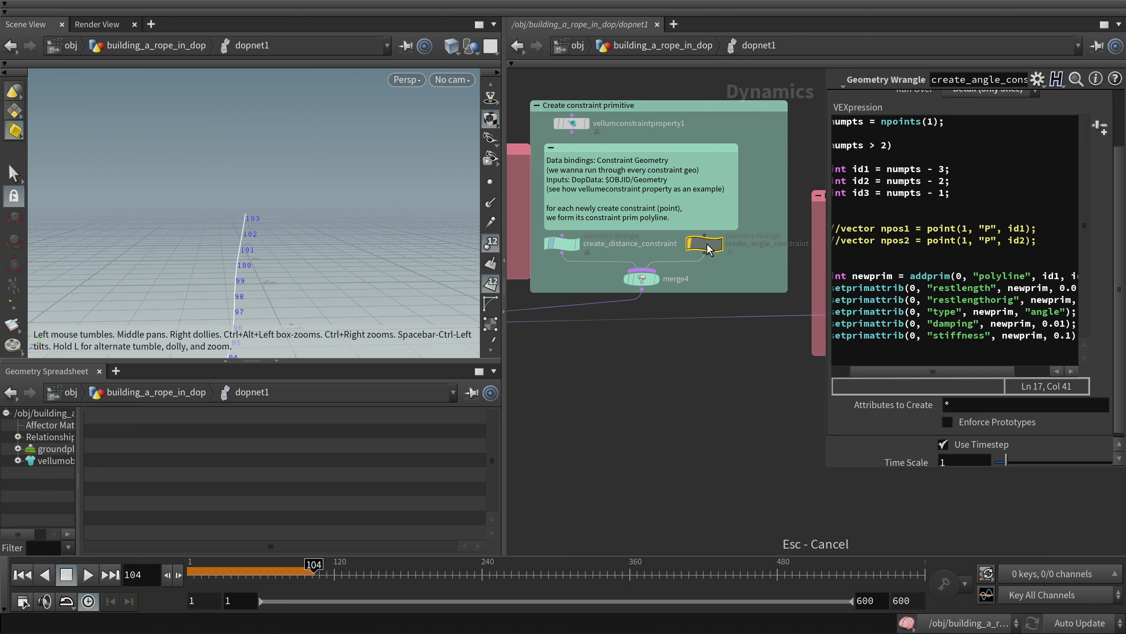
left_click(687, 225)
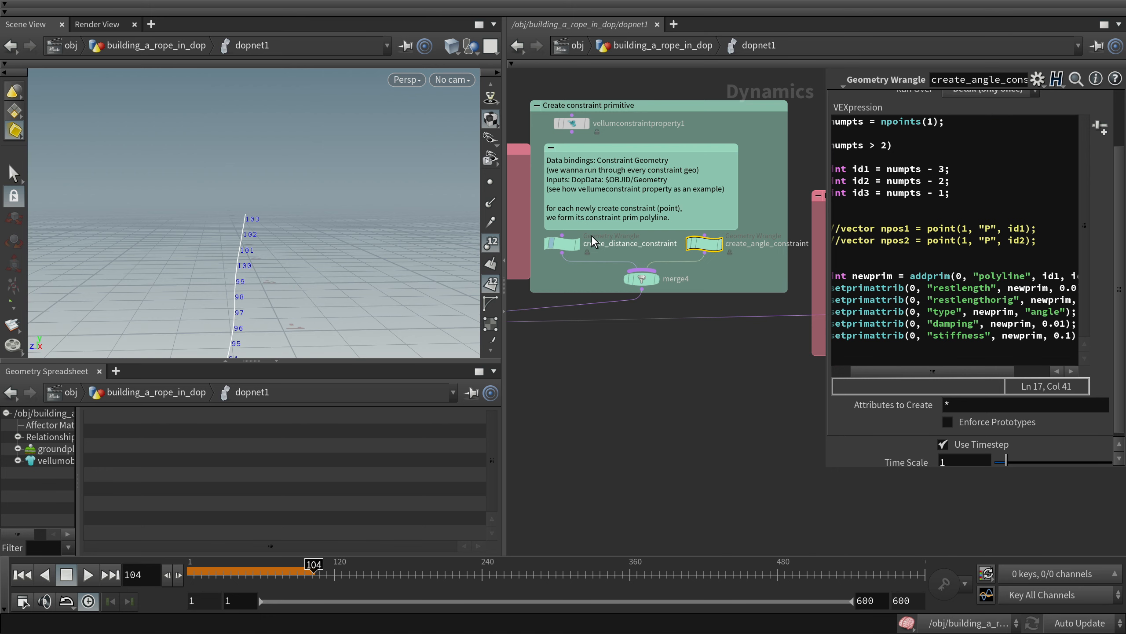
Step: Reset the timeline to frame 1, select dopnet1's output node, then display dopnet1 in the parent network
middle_click_drag(562, 280, 649, 263)
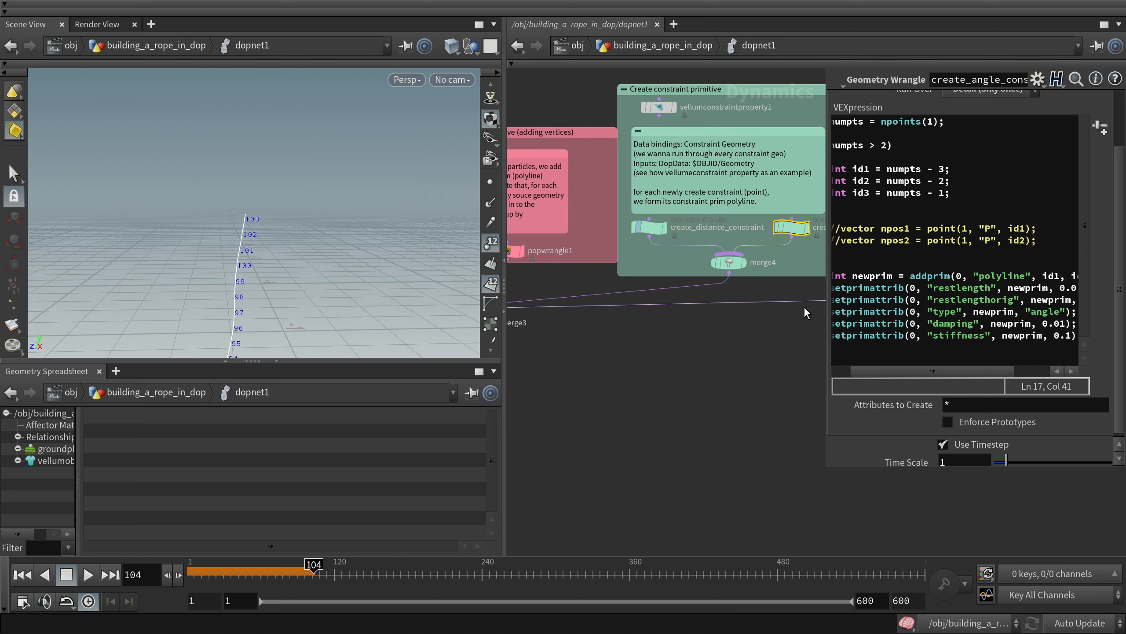
scroll(818, 293, "down", 3)
scroll(714, 366, "down", 3)
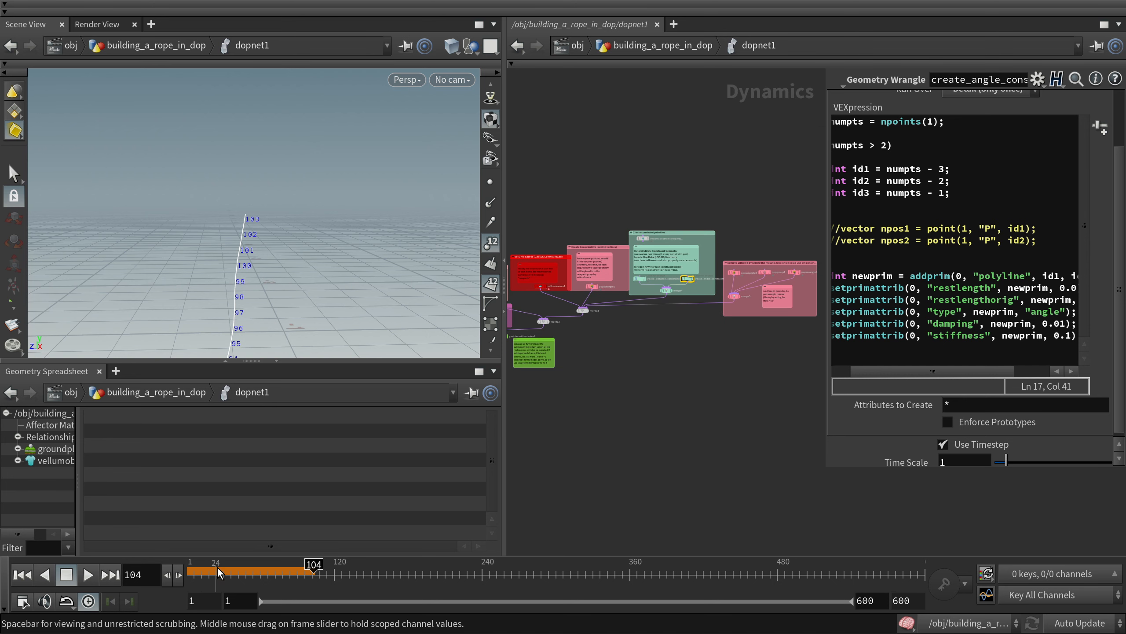
left_click_drag(221, 569, 158, 574)
middle_click_drag(616, 400, 762, 328)
scroll(563, 369, "up", 4)
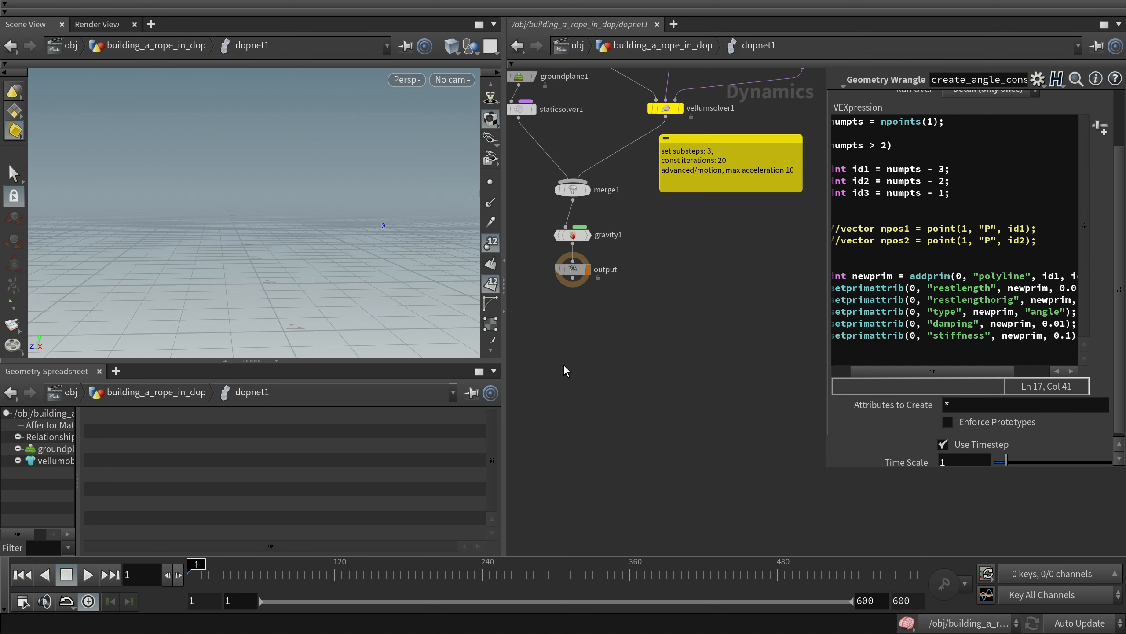
left_click(573, 266)
left_click(672, 45)
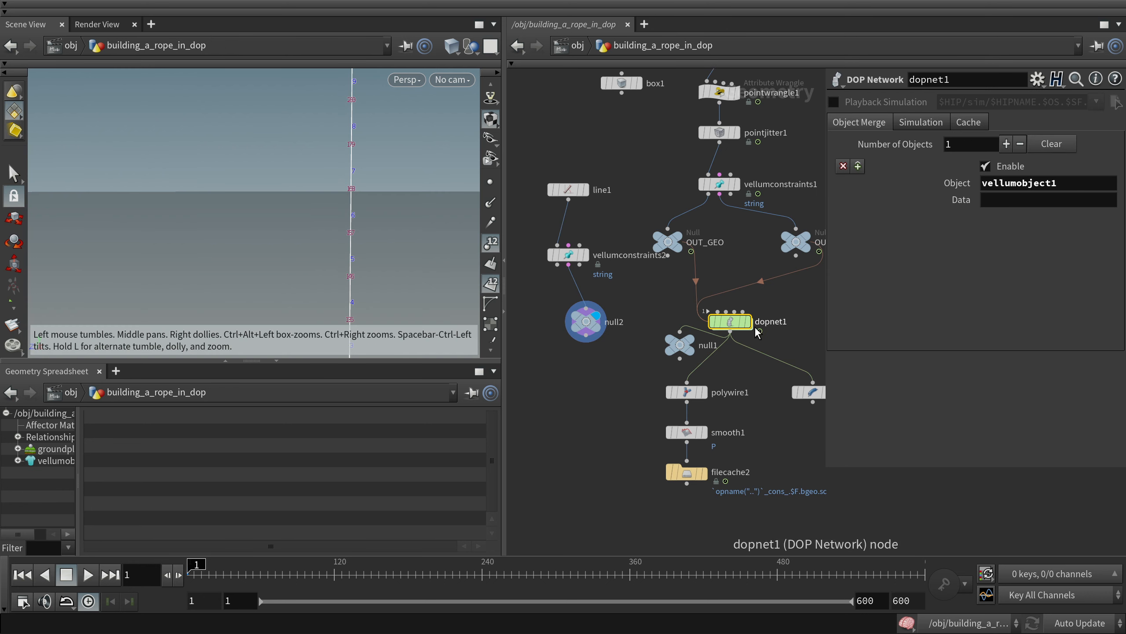
left_click(749, 322)
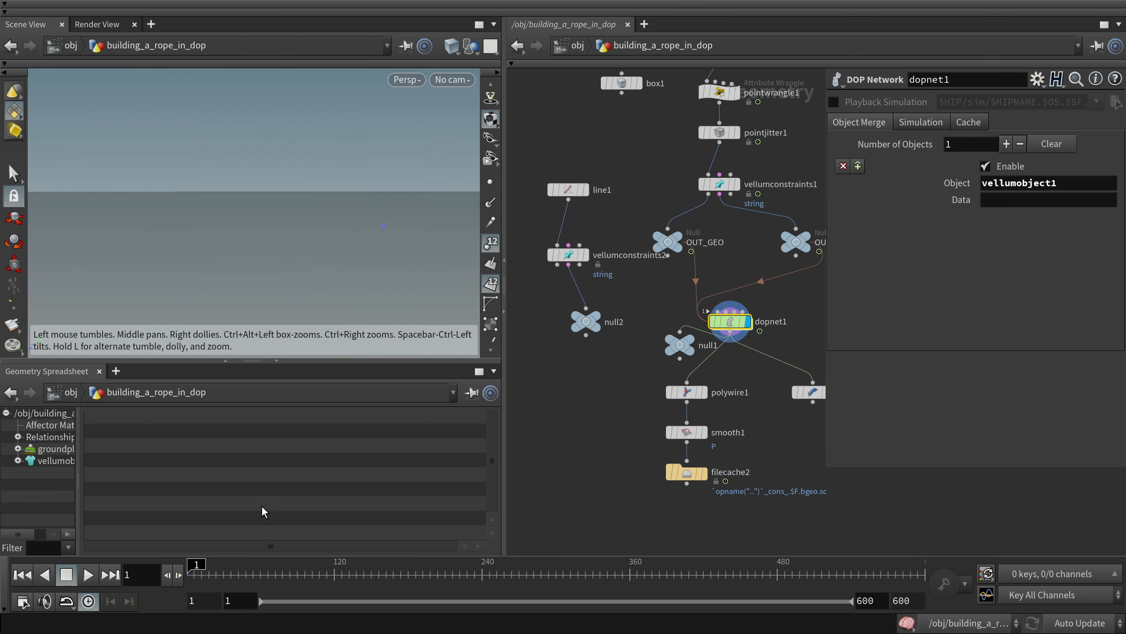
Step: Simulate the rope to frame 71, hide the point and primitive numbers in the viewport, and inspect its shape
left_click(204, 577)
left_click_drag(294, 235, 263, 267)
left_click_drag(211, 581, 275, 575)
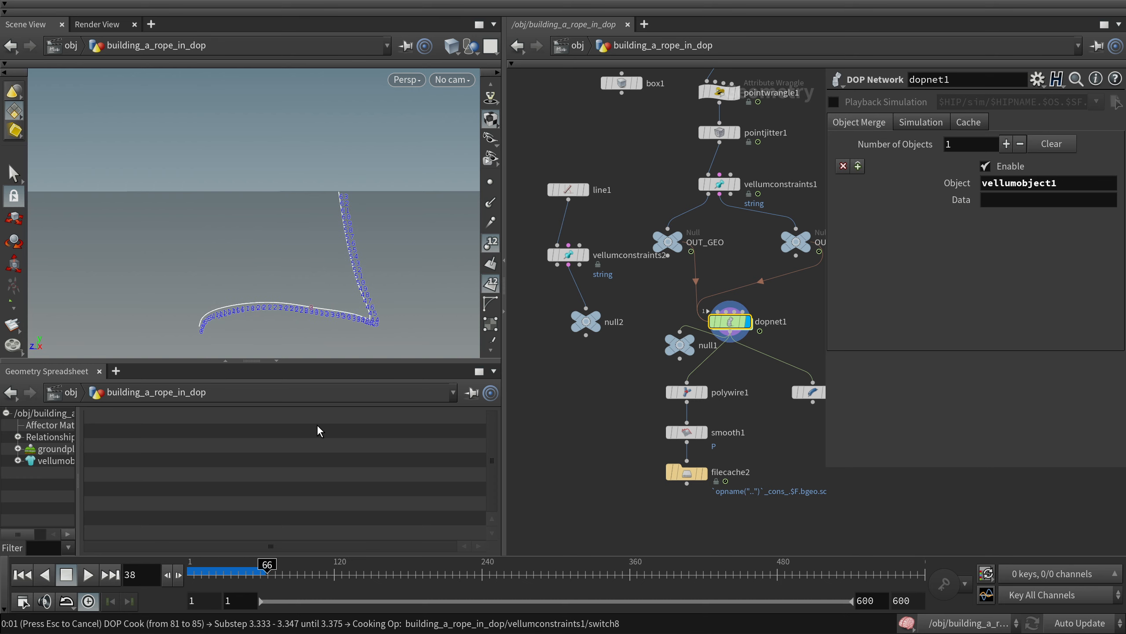
middle_click_drag(783, 325, 734, 286)
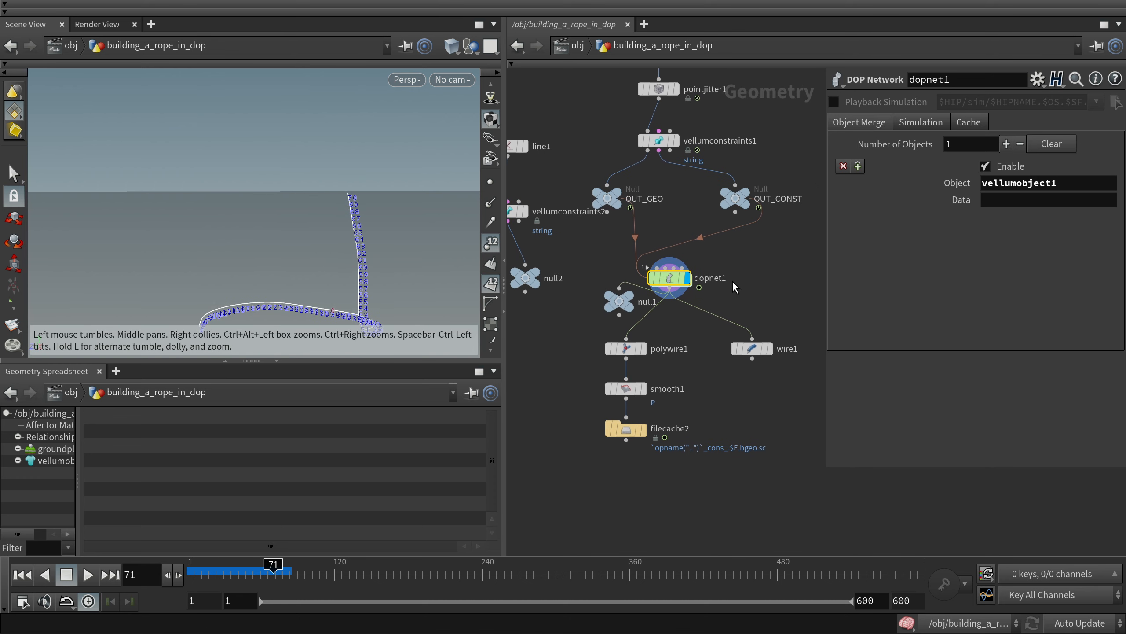
left_click(495, 246)
left_click_drag(346, 284, 385, 282)
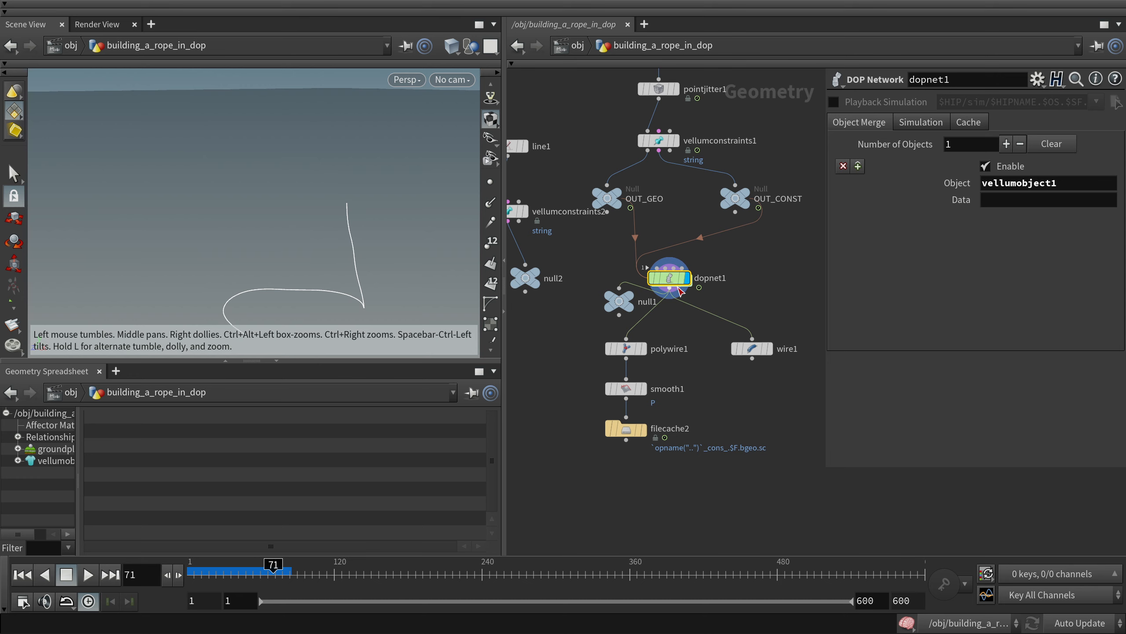
Step: Go back into dopnet1 and review the code of popwrangle1 and create_distance_constraint
double_click(680, 289)
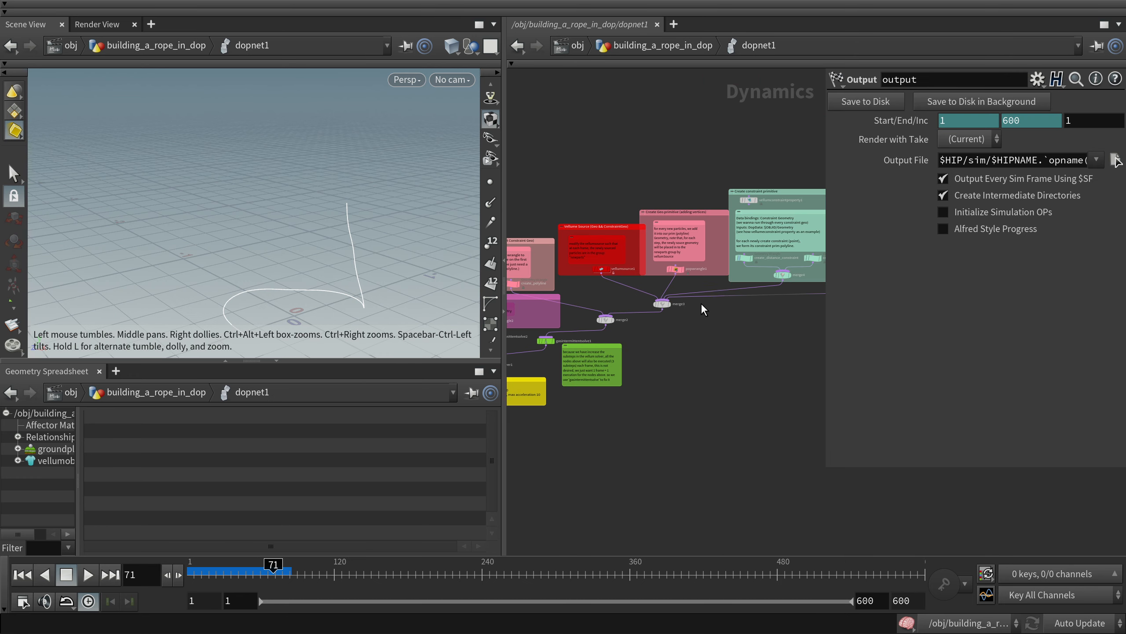
scroll(713, 283, "up", 5)
left_click(618, 248)
middle_click_drag(741, 286, 587, 296)
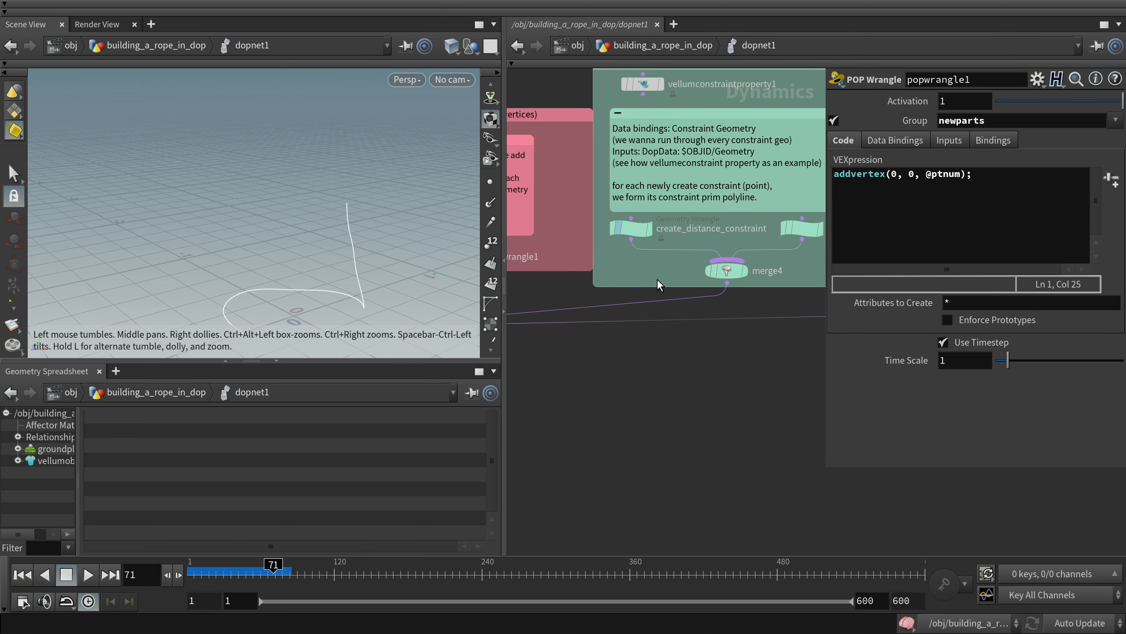
middle_click_drag(658, 281, 651, 291)
left_click(624, 239)
left_click_drag(903, 192, 960, 277)
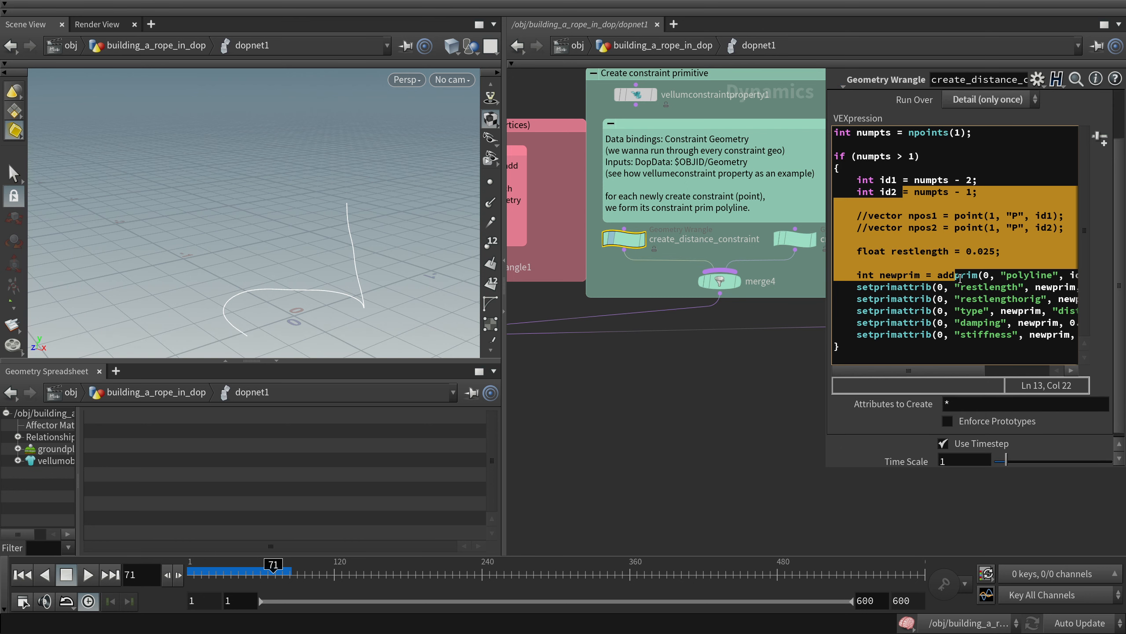
left_click(955, 311)
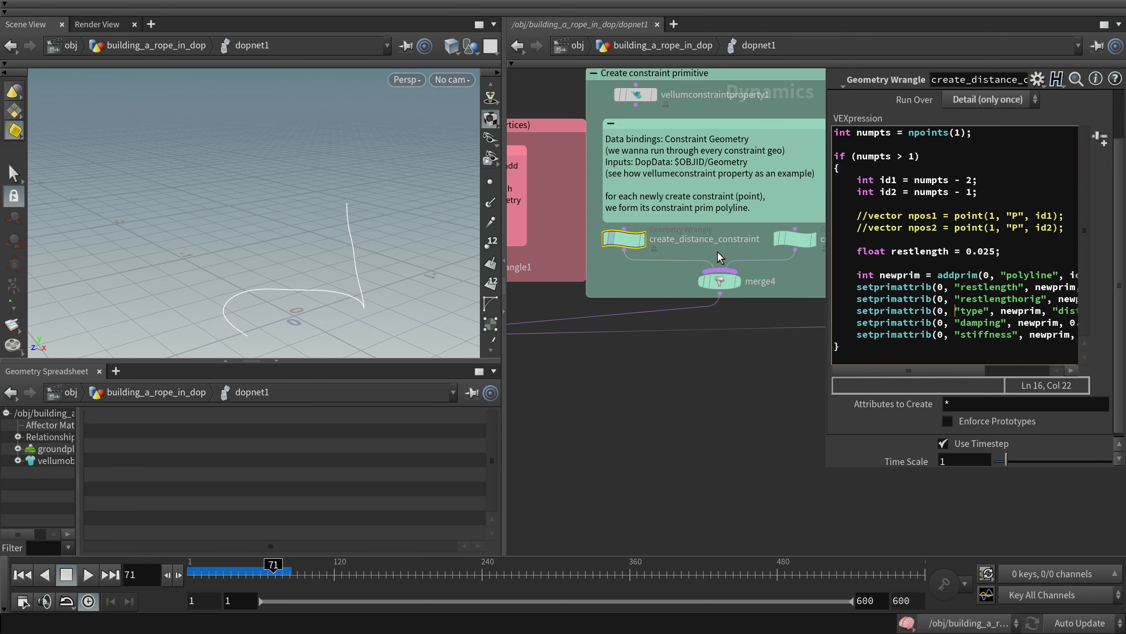
Step: Look over the Create constraint primitive group around merge4 and the neighbouring nodes in dopnet1
scroll(716, 300, "down", 4)
scroll(706, 316, "up", 7)
scroll(748, 264, "down", 2)
middle_click_drag(734, 282, 653, 304)
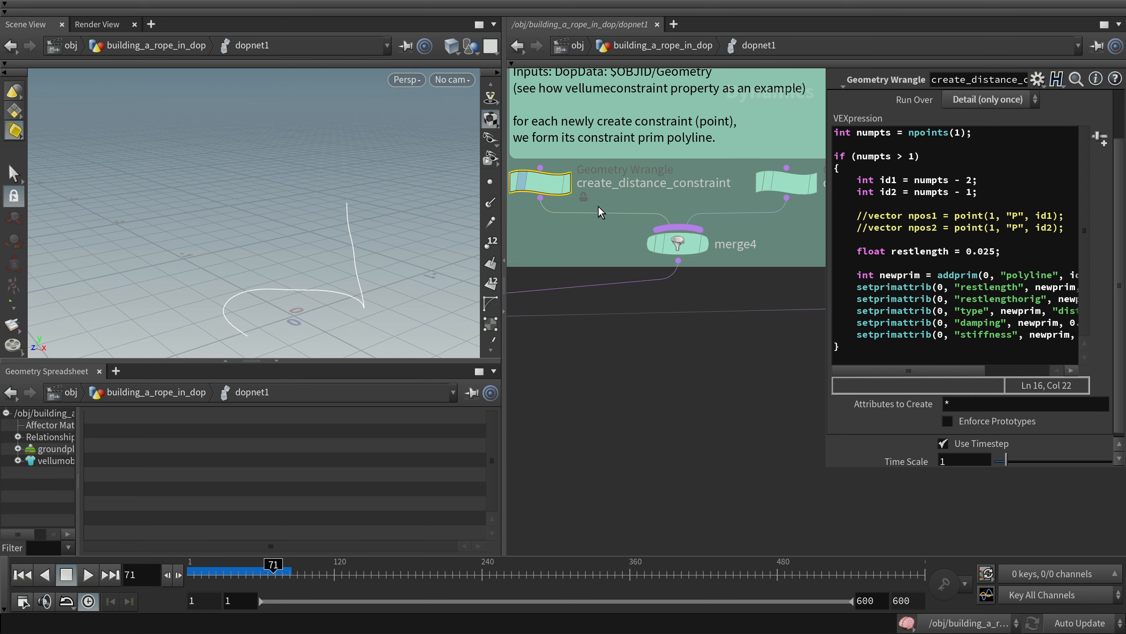
scroll(731, 259, "down", 5)
middle_click_drag(745, 261, 631, 234)
scroll(778, 229, "up", 5)
scroll(626, 267, "down", 3)
scroll(708, 227, "down", 5)
Step: Return to building_a_rope_in_dop, display filecache2, and scrub the cached rope to frame 325
left_click(626, 43)
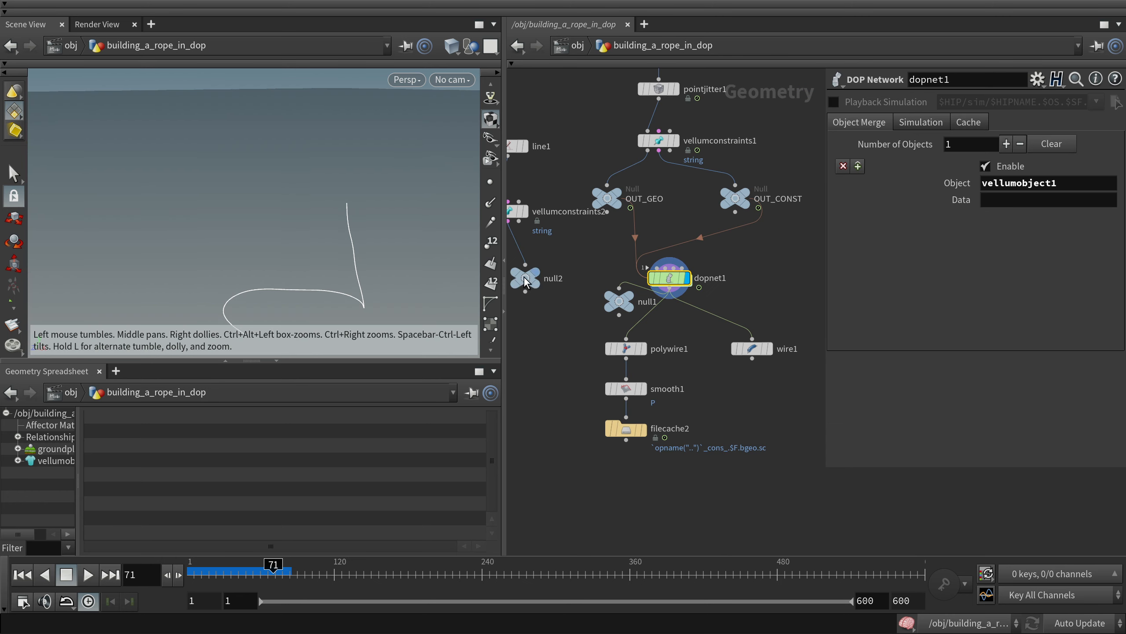
left_click(641, 430)
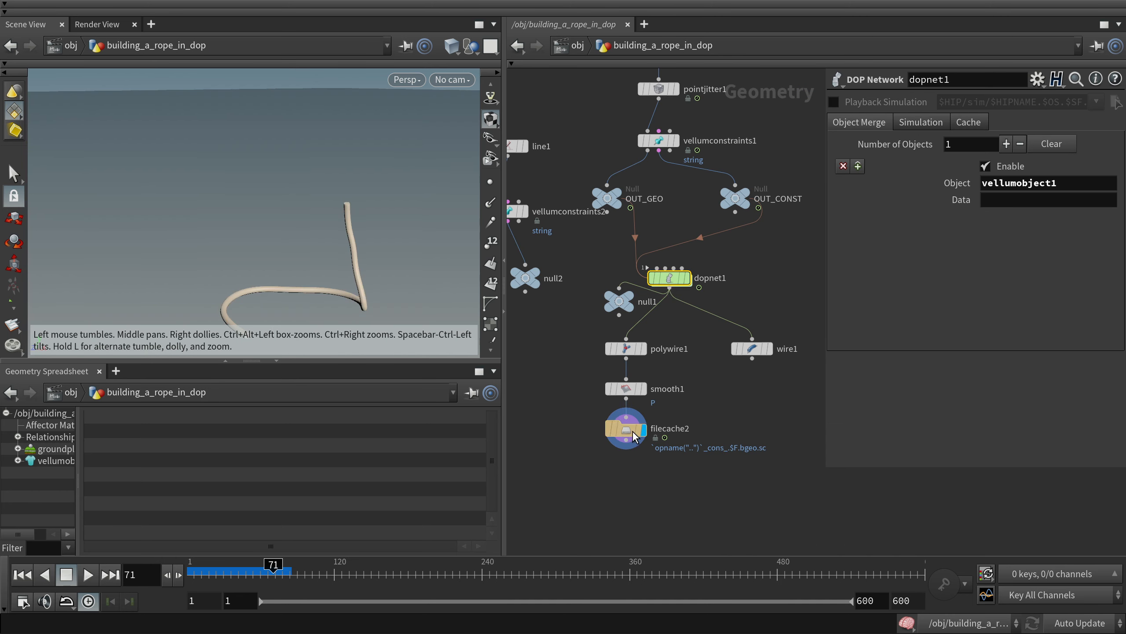
left_click(635, 436)
left_click_drag(197, 574, 589, 586)
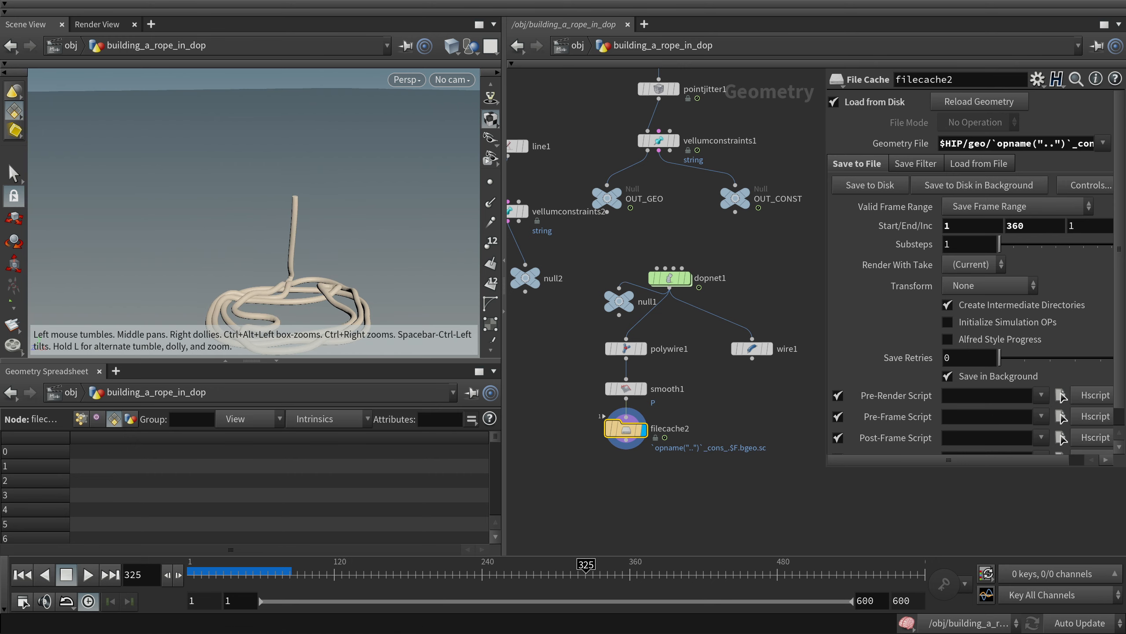